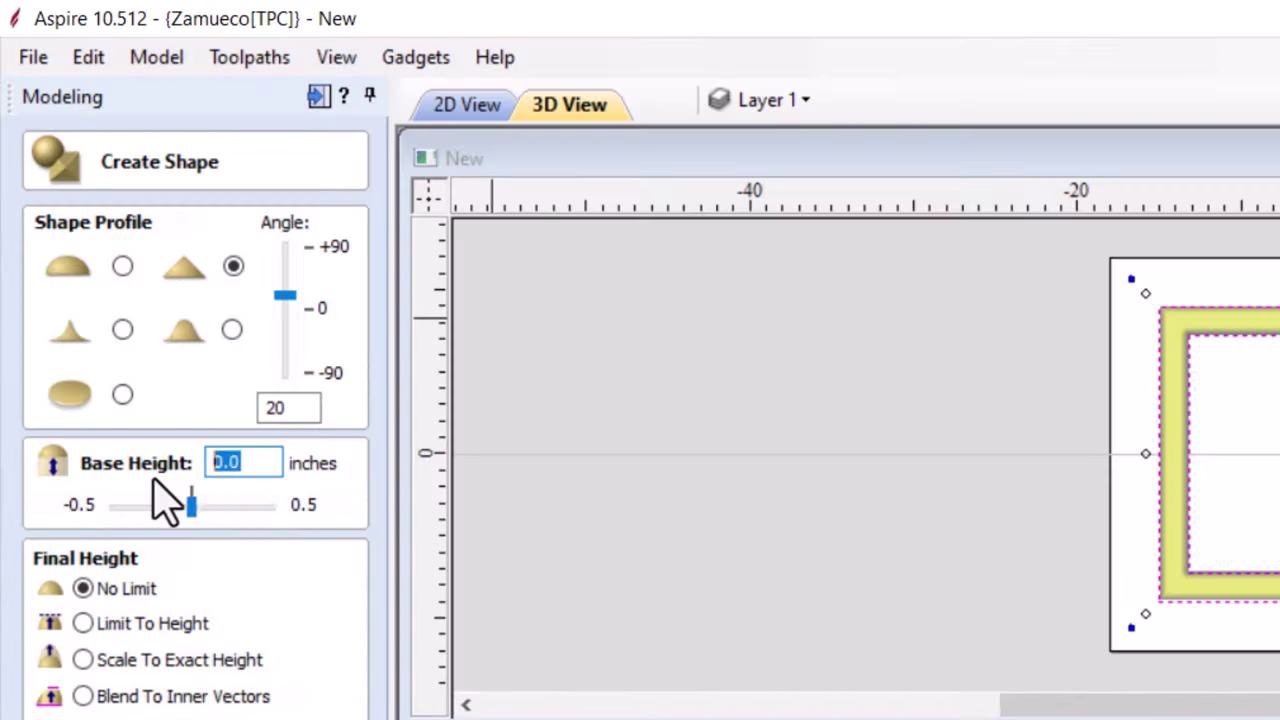
Set the shape's base height to 0.5 inches and scale it to an exact height.
text(.5)
key(Return)
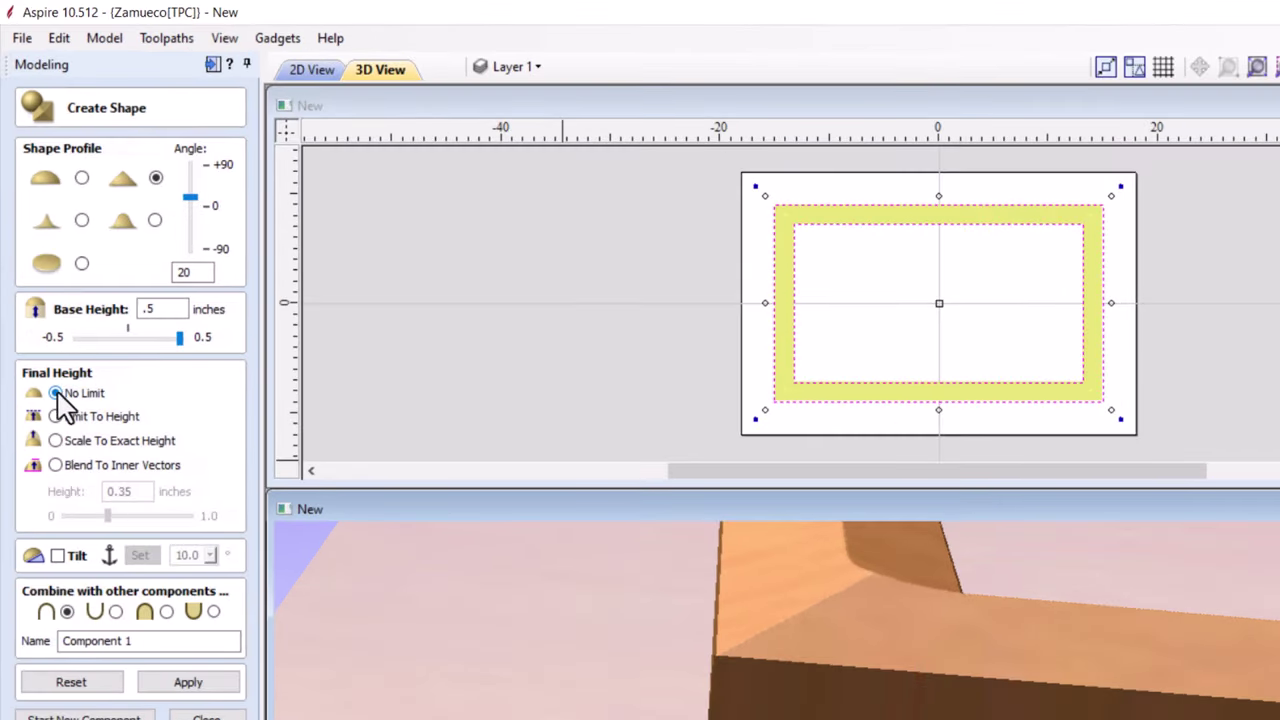
click(55, 416)
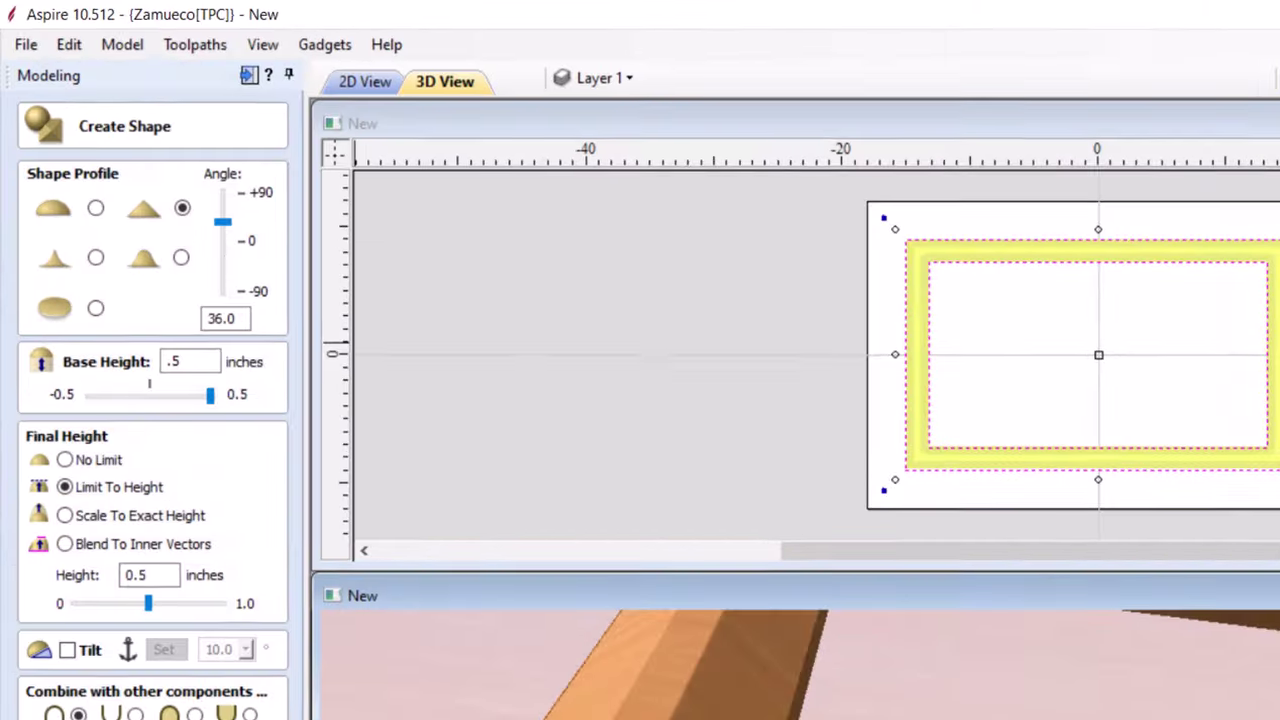
click(63, 267)
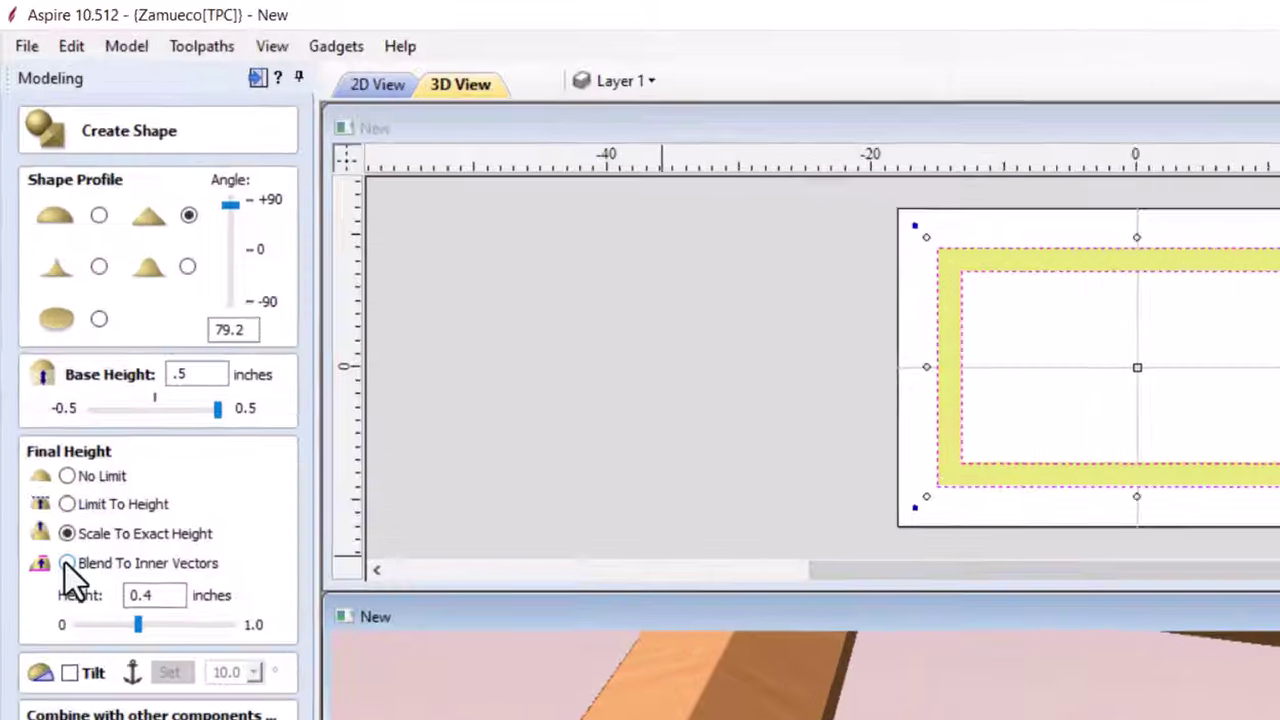
click(44, 365)
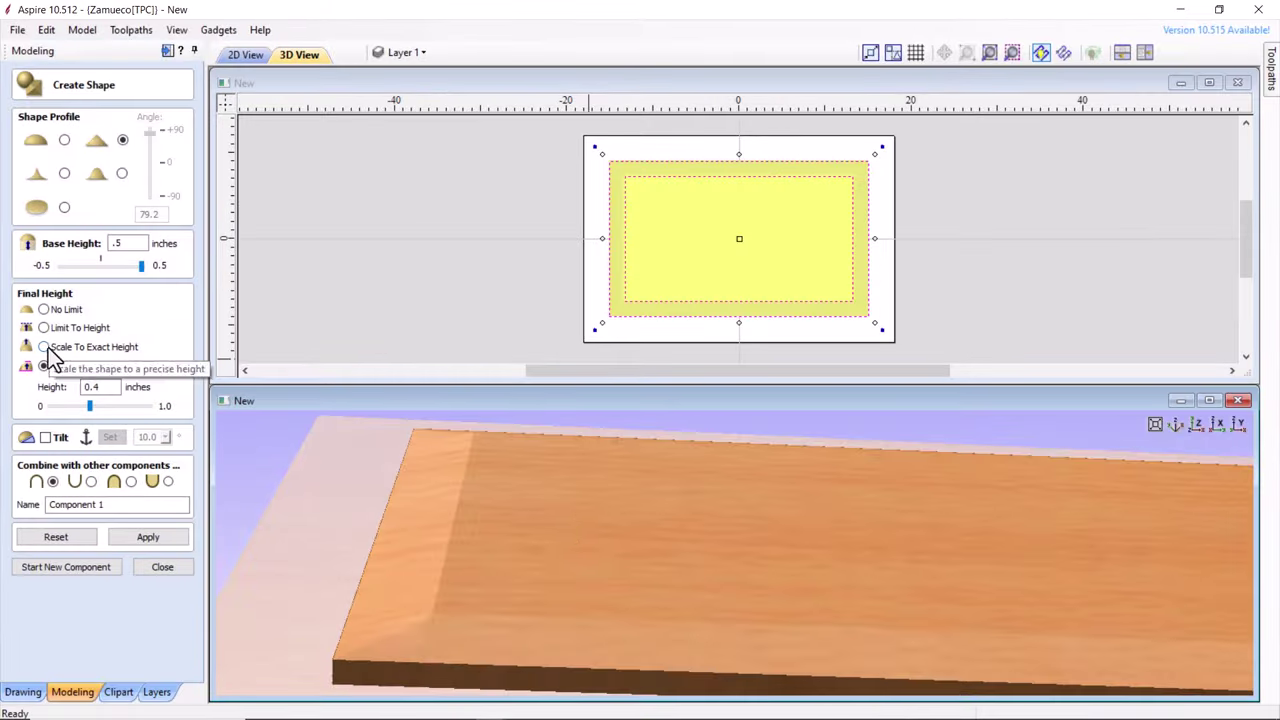
click(43, 346)
Name the component 'Outer Frame' and build it into the model.
triple_click(76, 504)
text(Outer Frame)
click(162, 567)
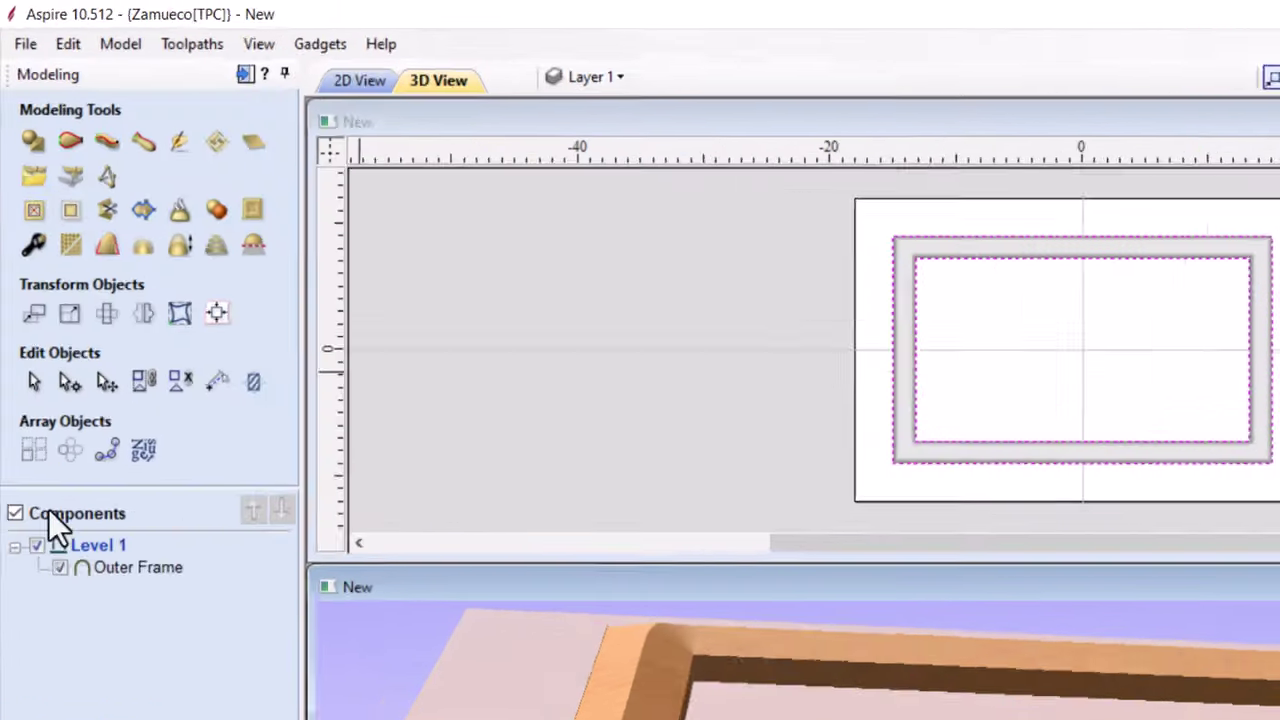
Close the Create Shape settings before starting a new job.
click(144, 566)
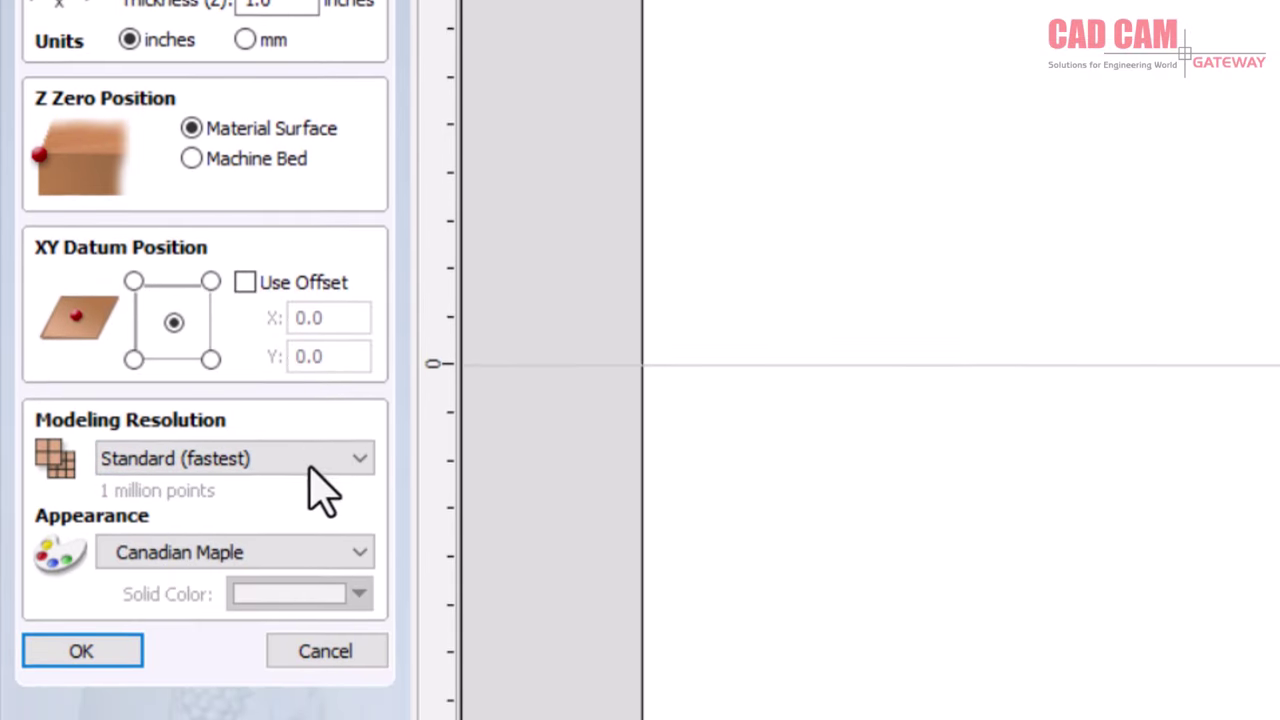
Choose Very High (7 x Slower) modeling resolution and the Beech Dark wood appearance.
click(315, 458)
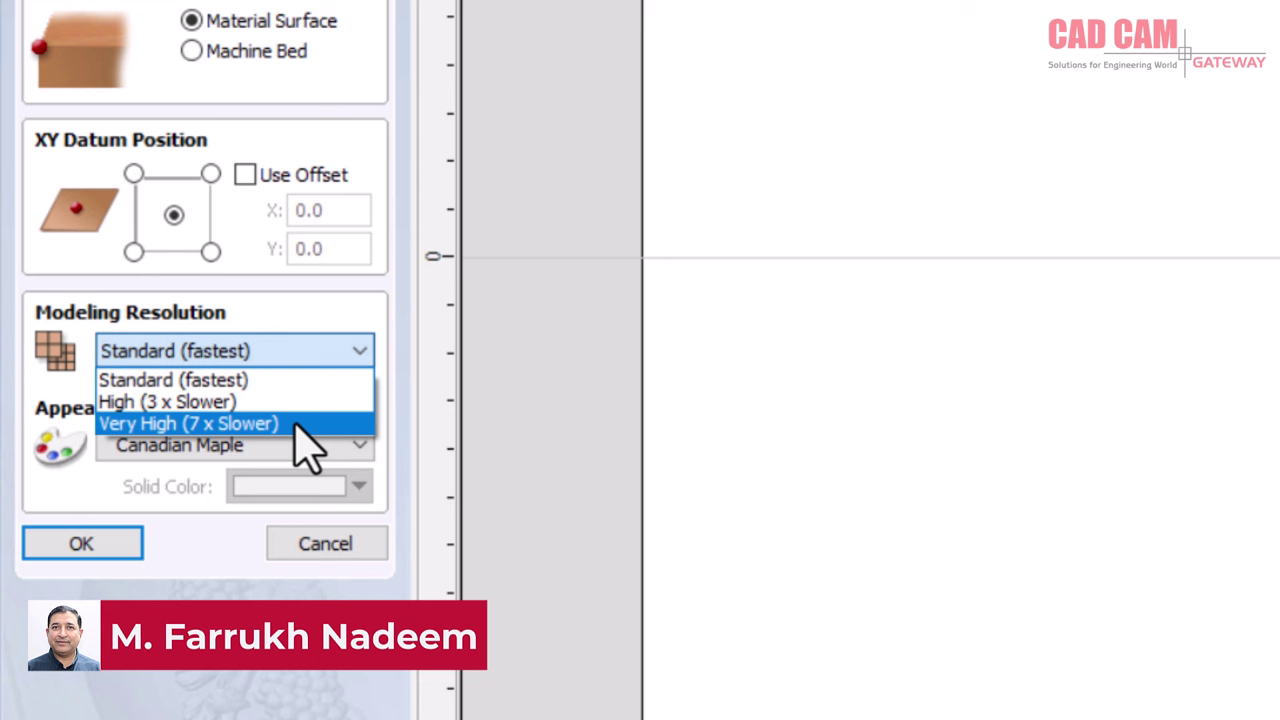
click(300, 424)
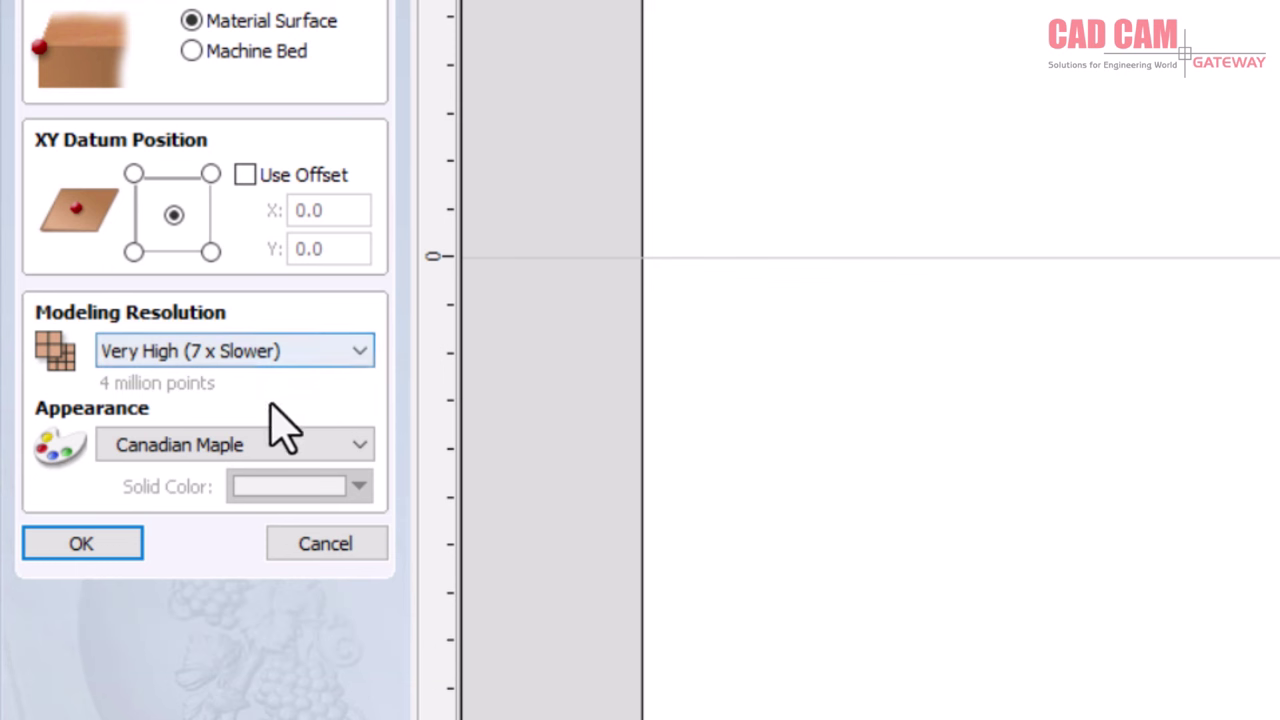
click(276, 460)
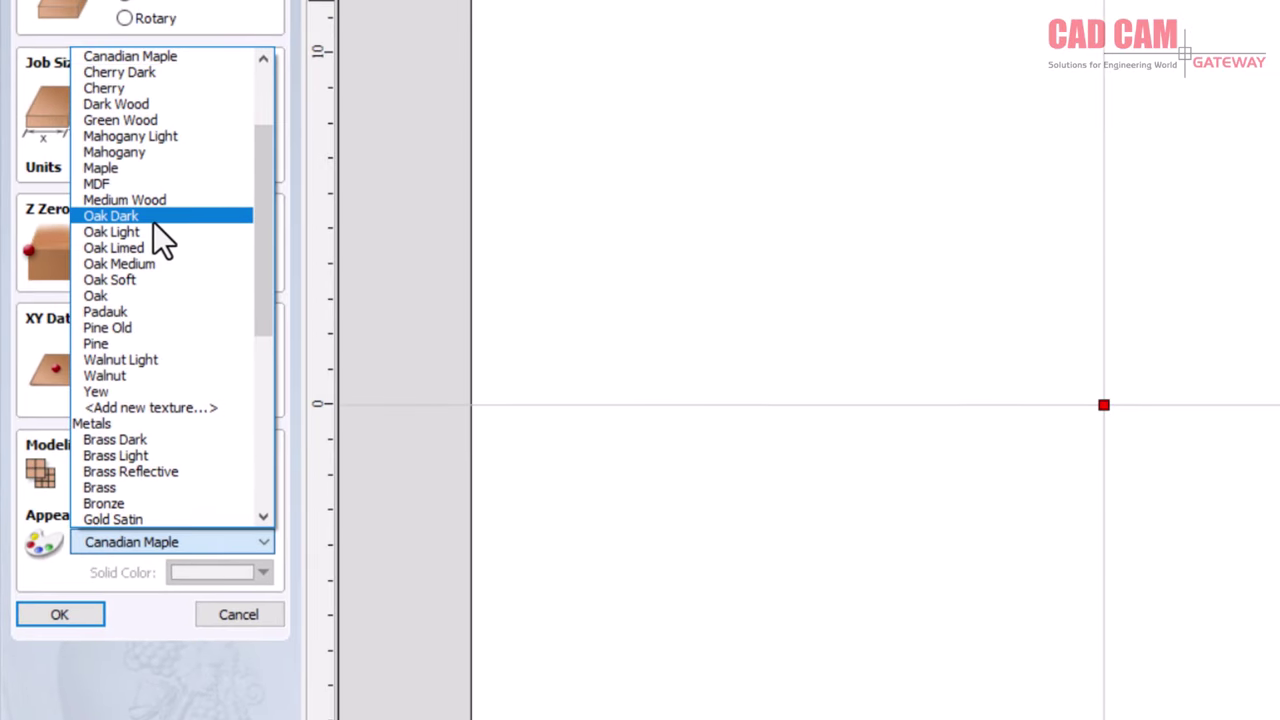
scroll(166, 208, up, 3)
click(178, 160)
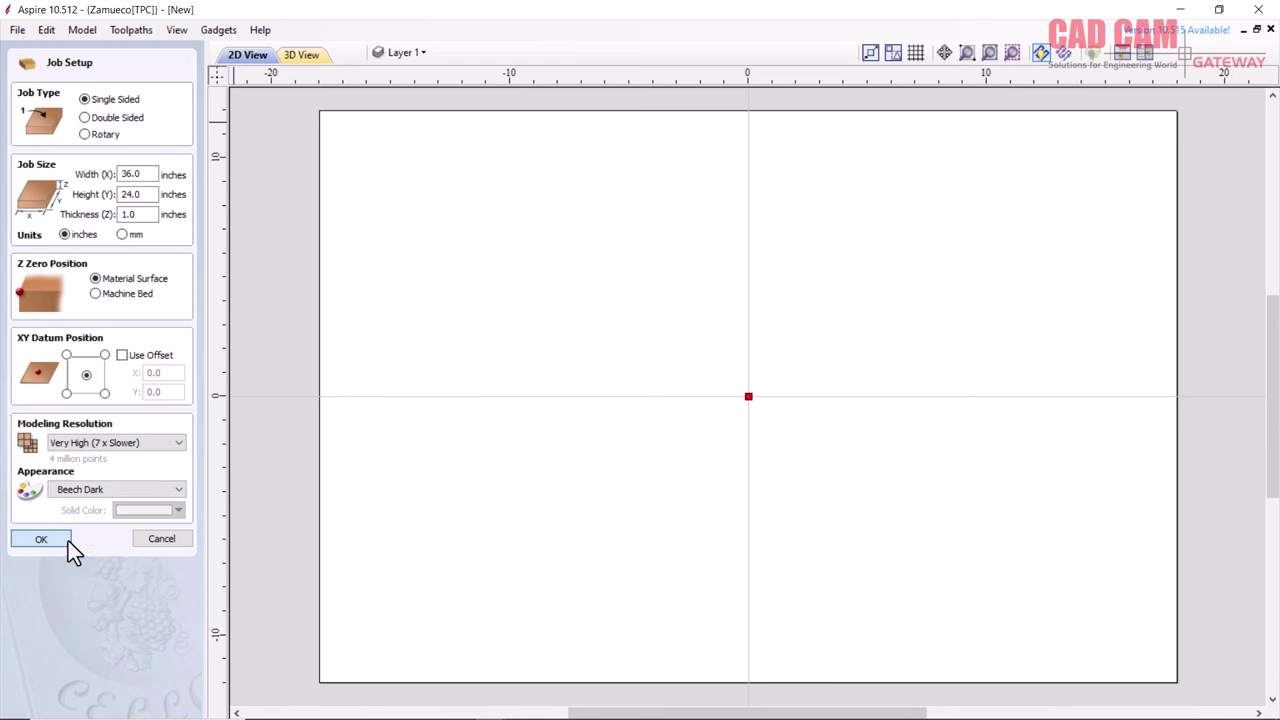
Confirm the 36 × 24 × 1 inch job setup to create the job.
key(Return)
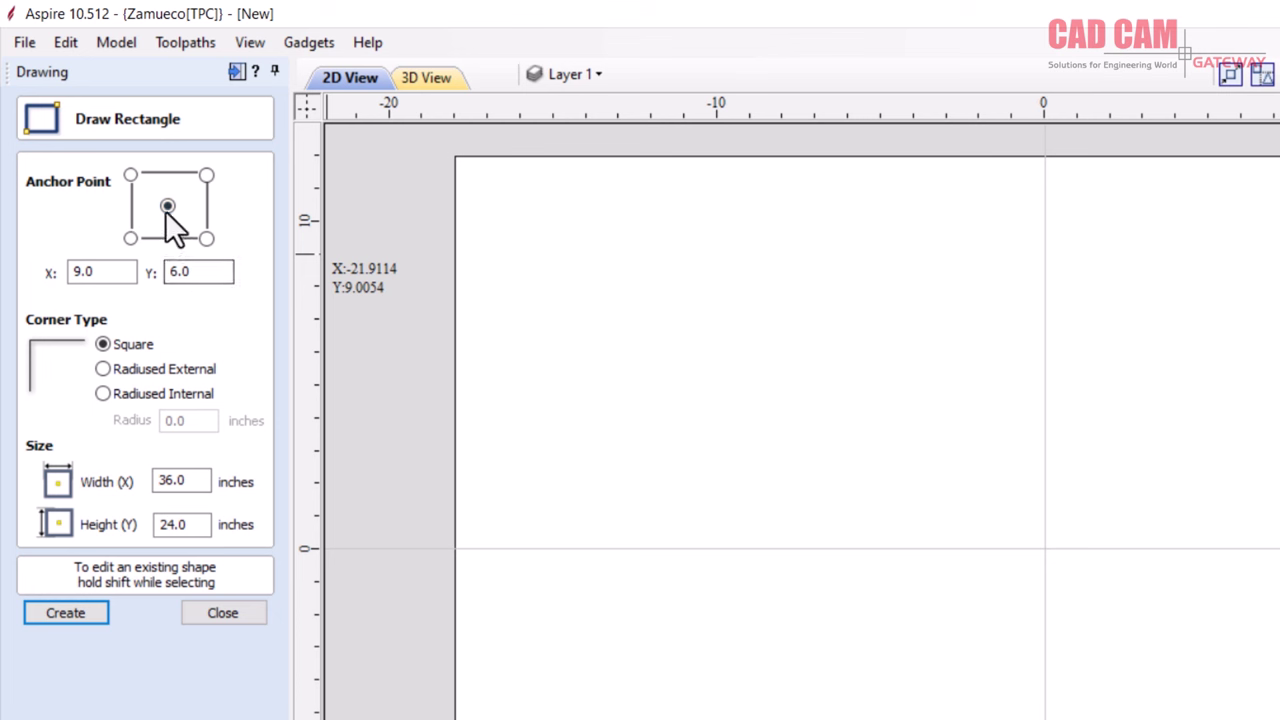
Create a 30 × 18 inch rectangle centred at X 0, Y 0.
double_click(108, 271)
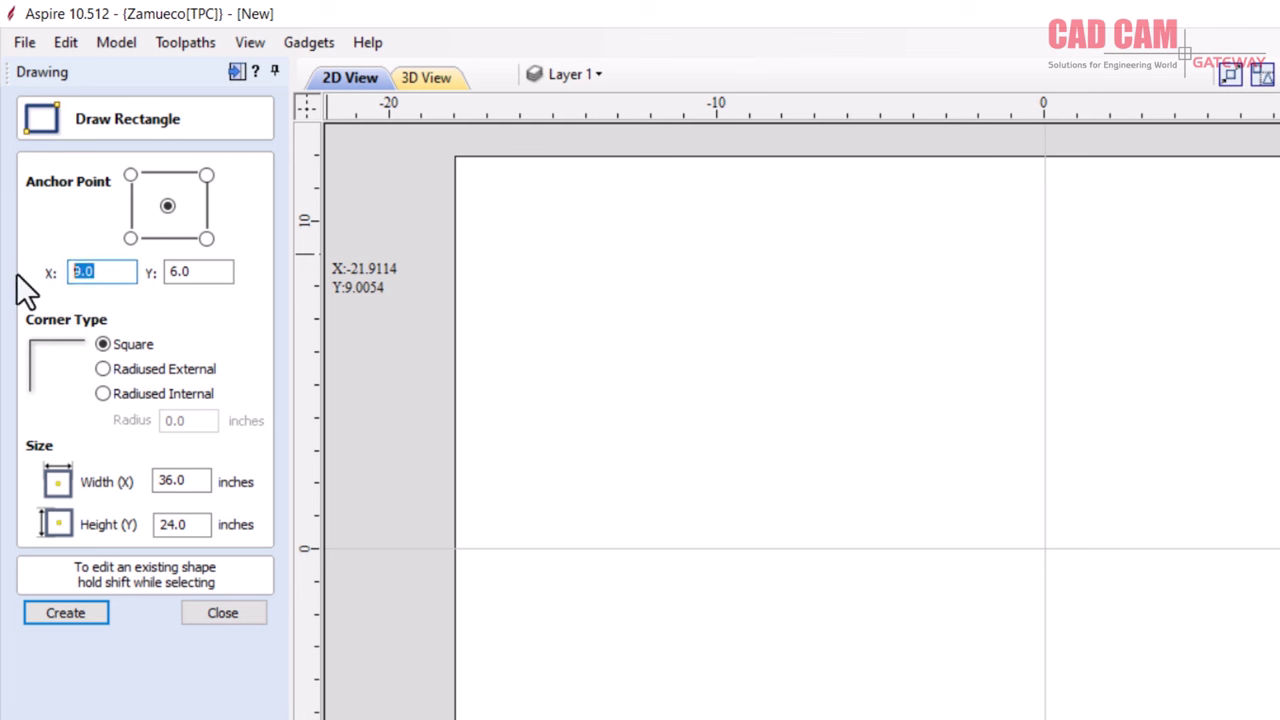
text(0)
key(Tab)
text(0)
key(Tab)
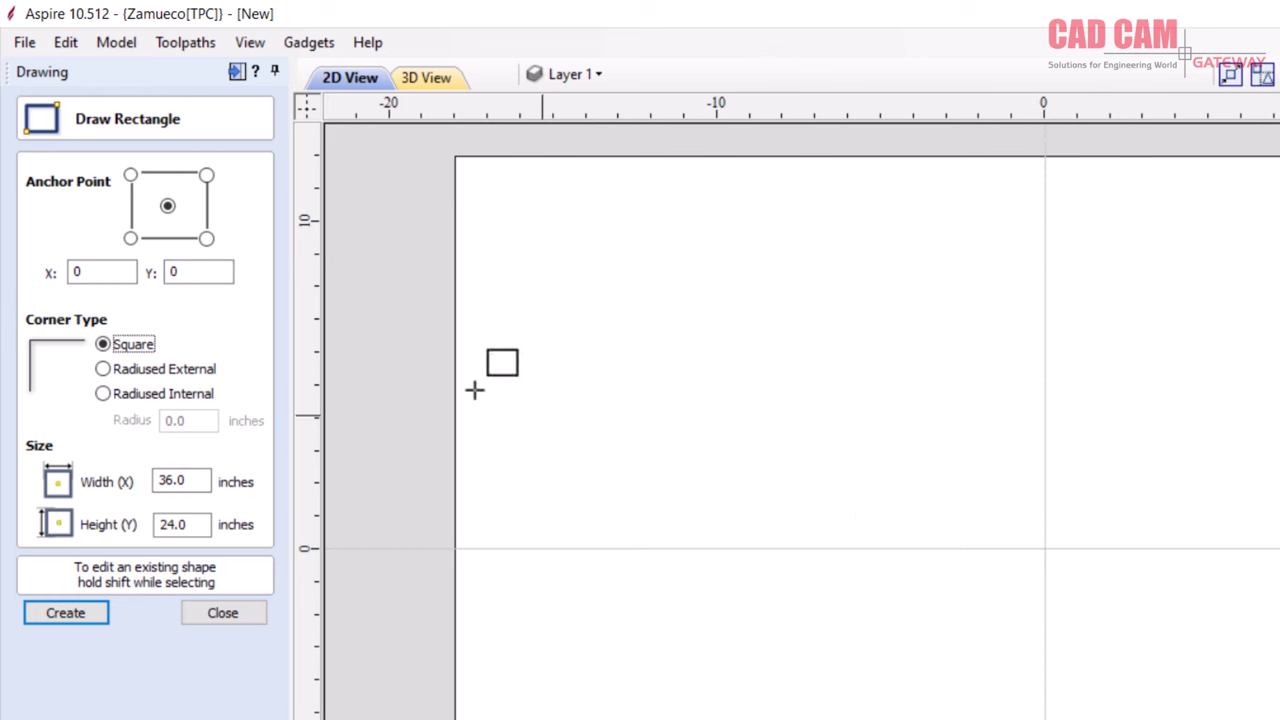
double_click(196, 488)
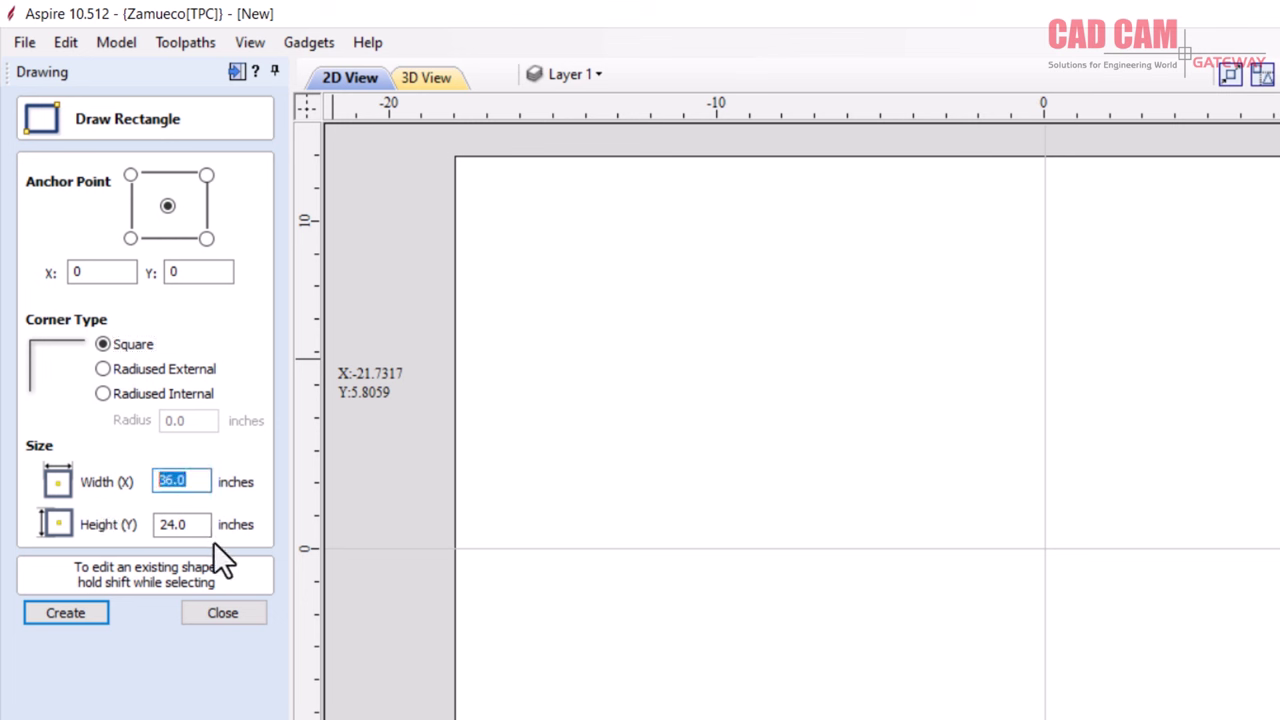
text(3)
text(0)
key(Tab)
text(1)
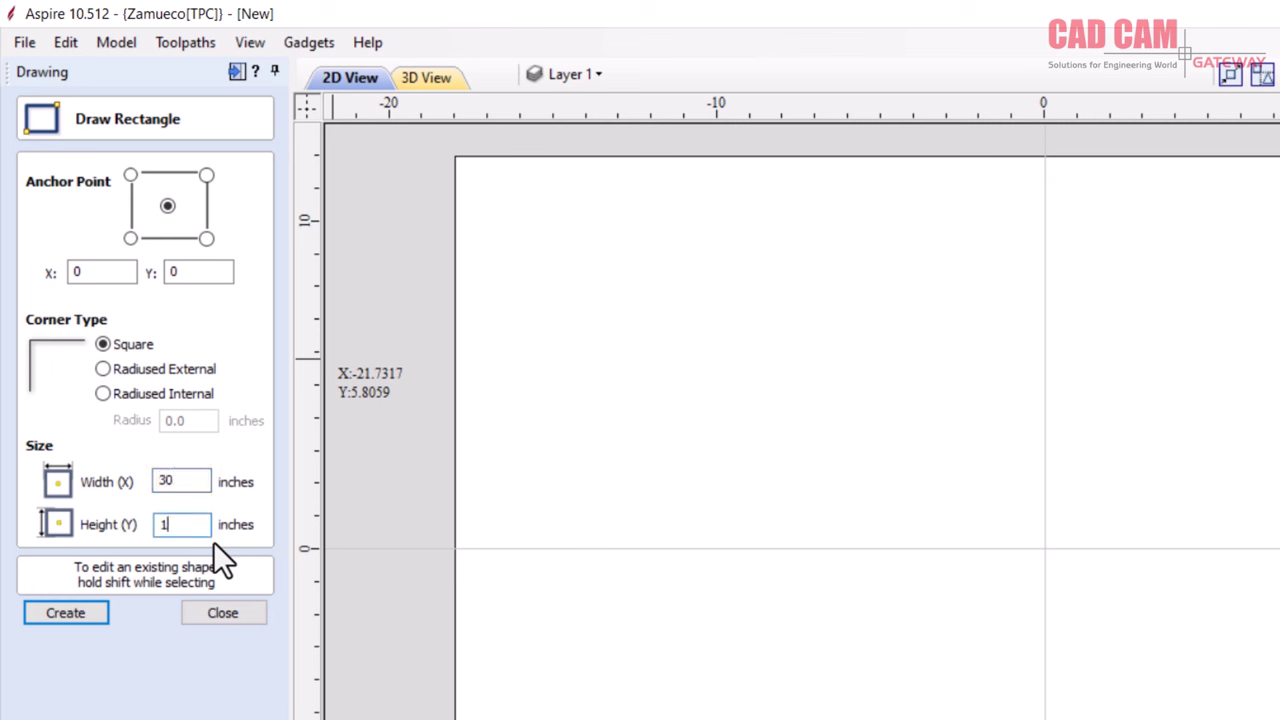
text(8)
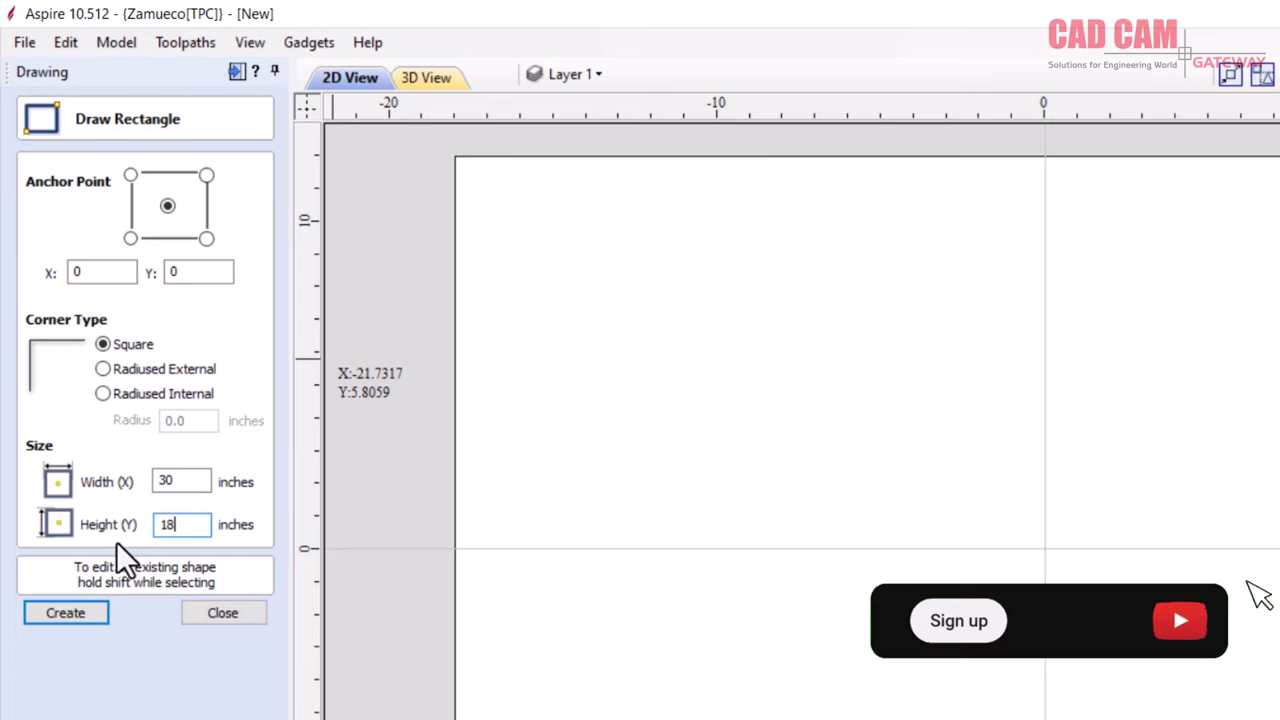
click(80, 612)
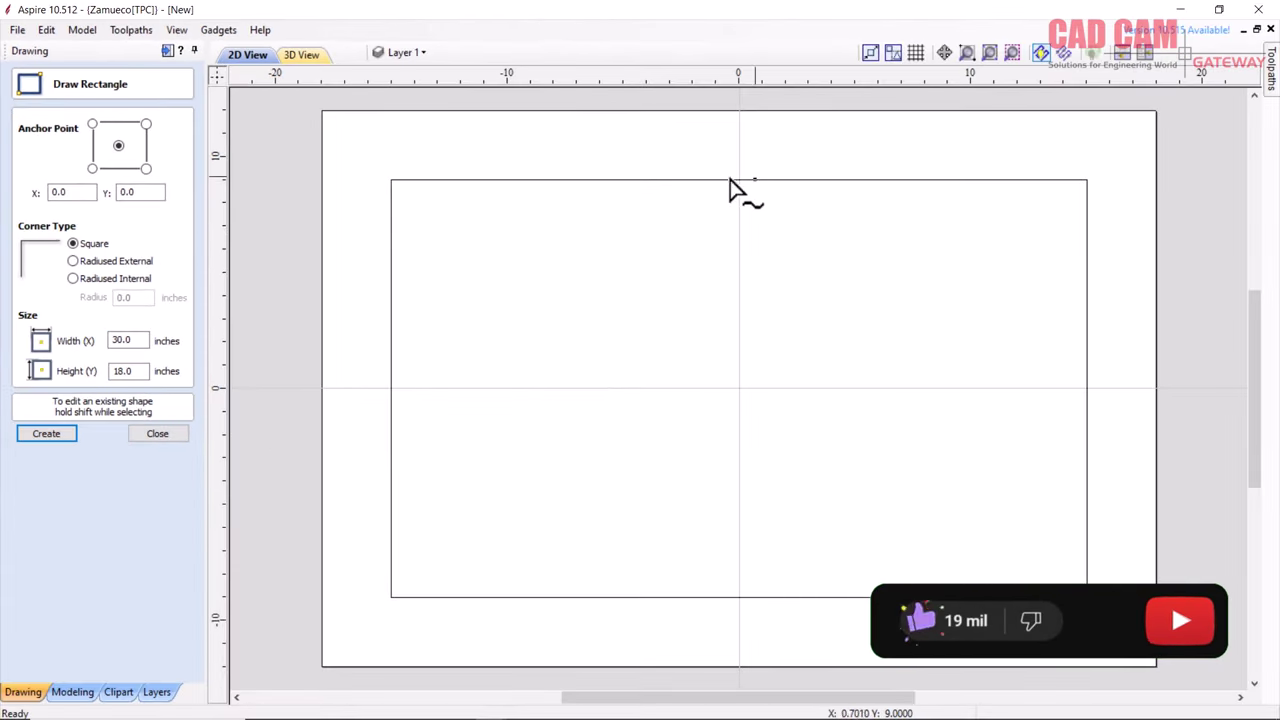
key(Escape)
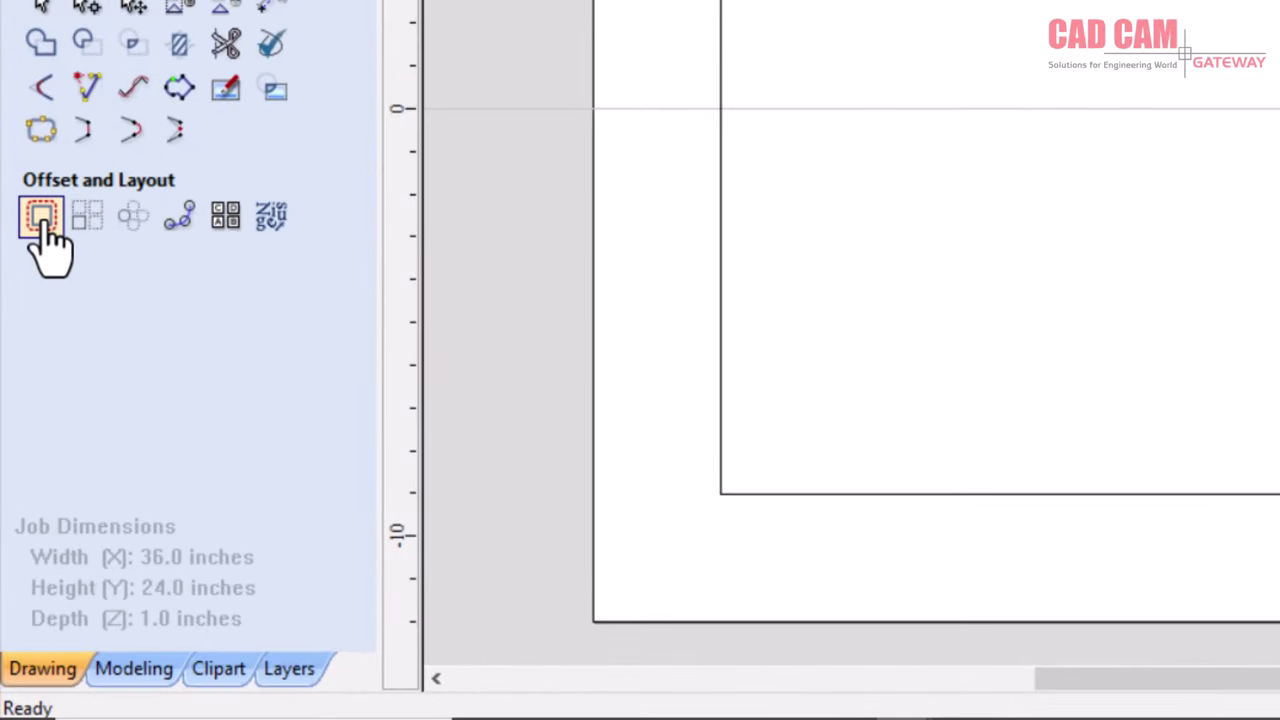
Offset the rectangle 1.75 inches inwards, then select both rectangles.
click(42, 226)
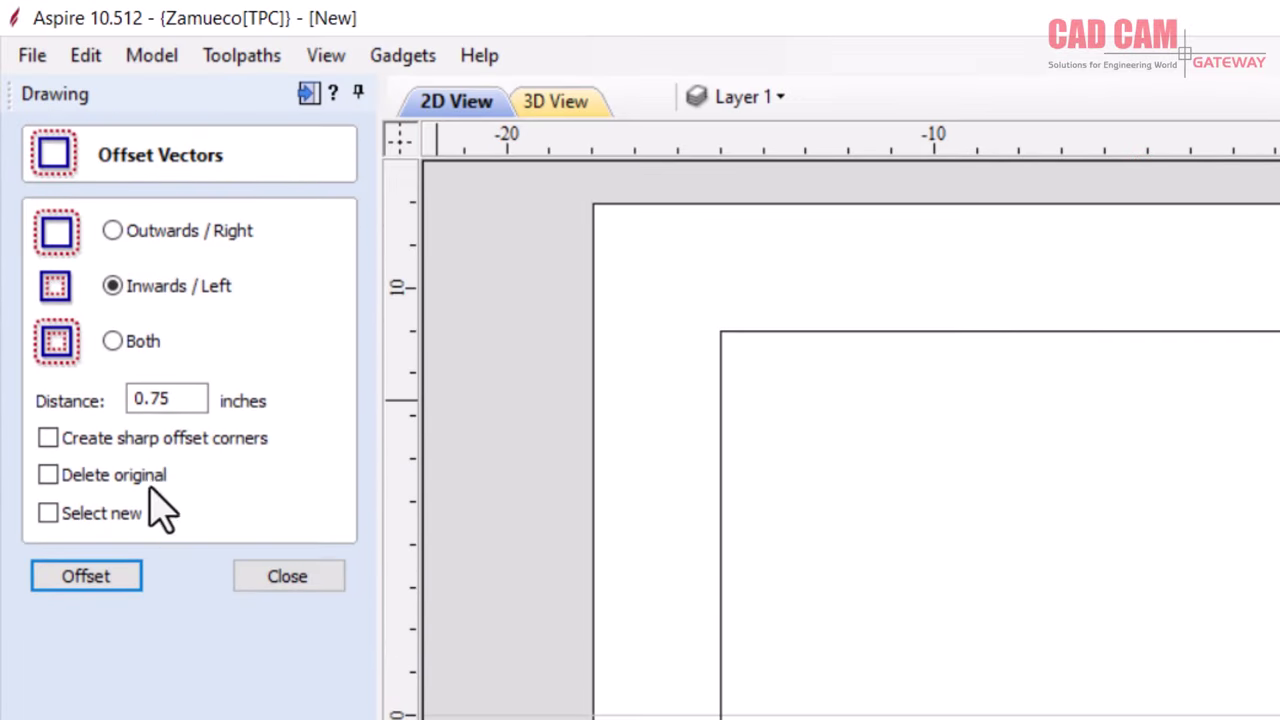
drag(183, 400, 42, 398)
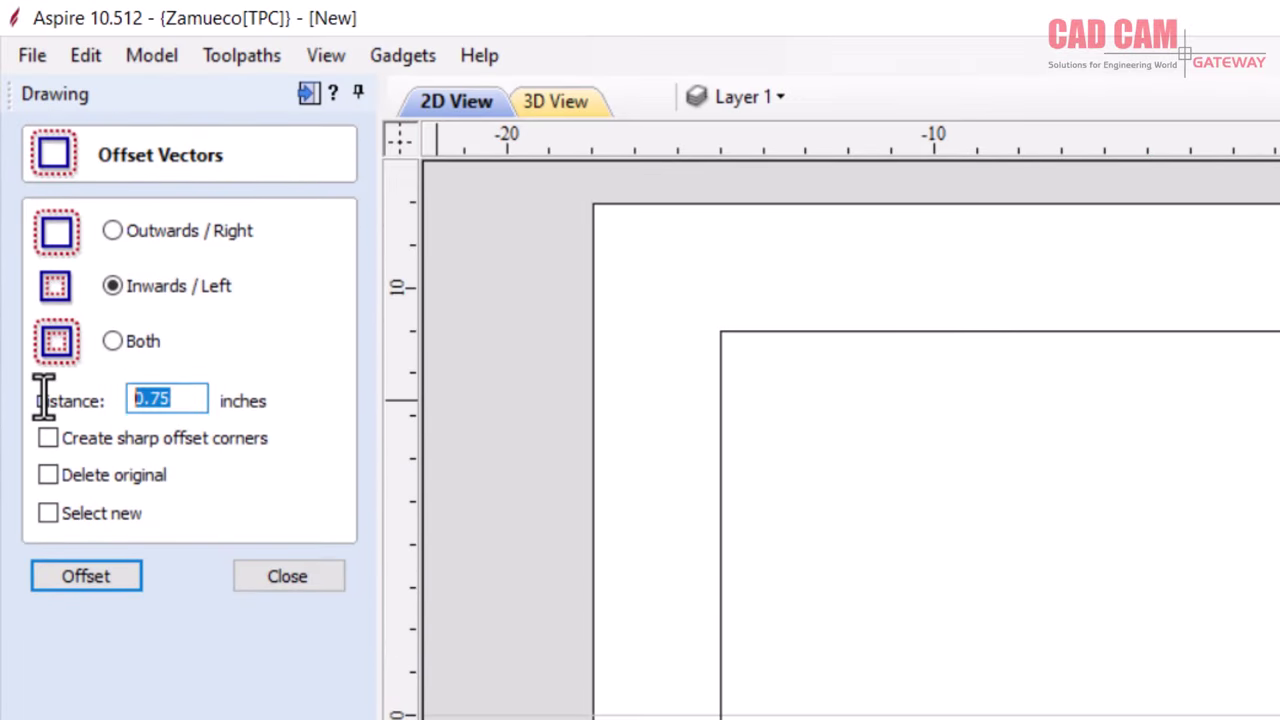
key(Home)
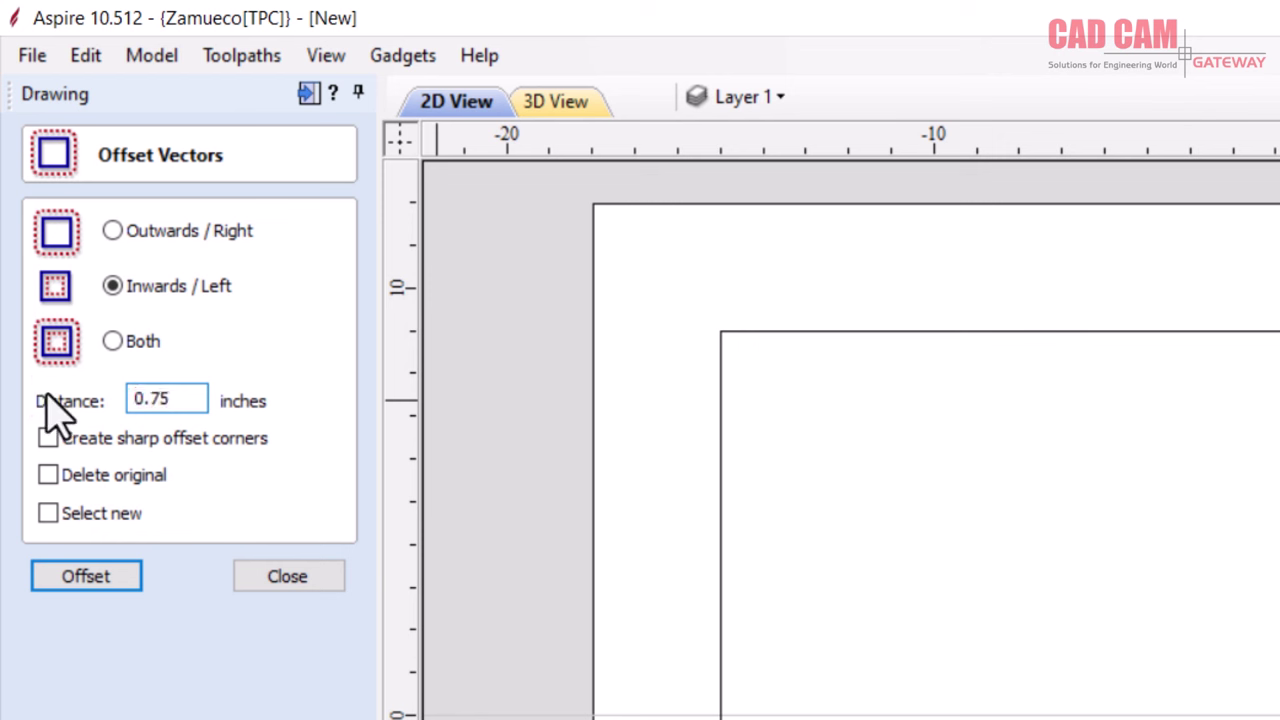
key(Delete)
text(1)
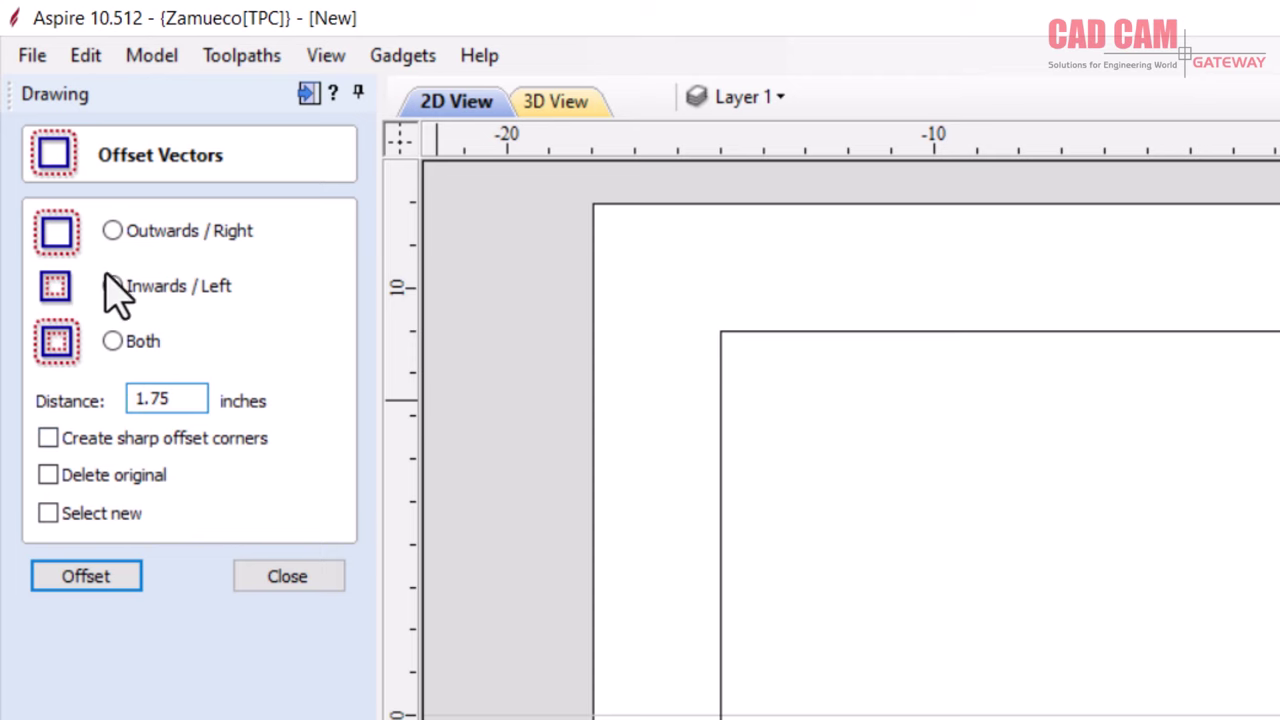
click(113, 584)
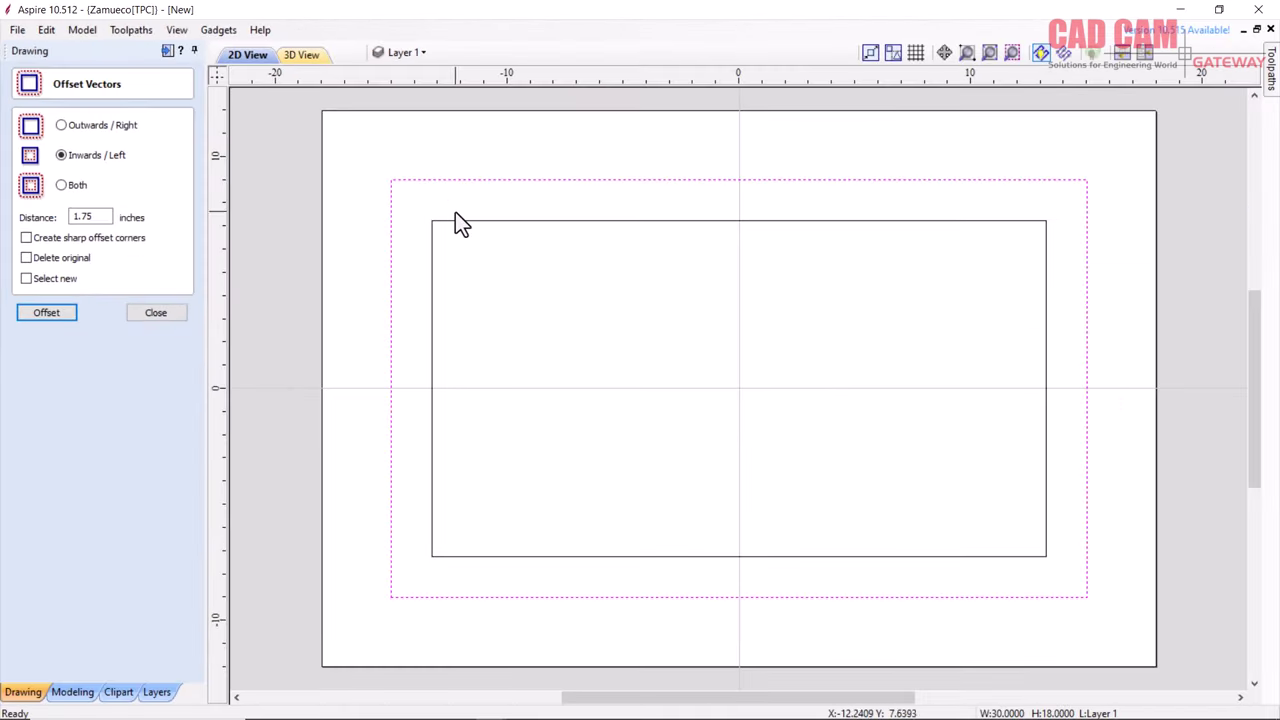
key(Return)
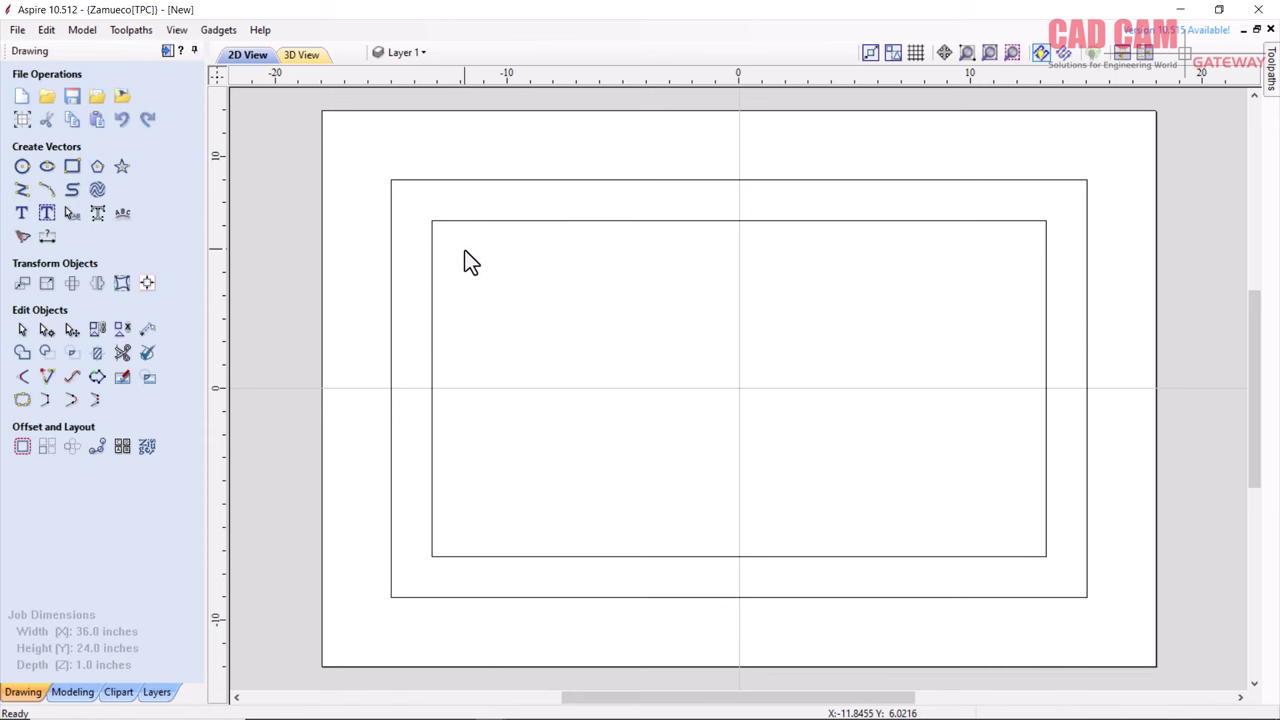
key(ctrl+a)
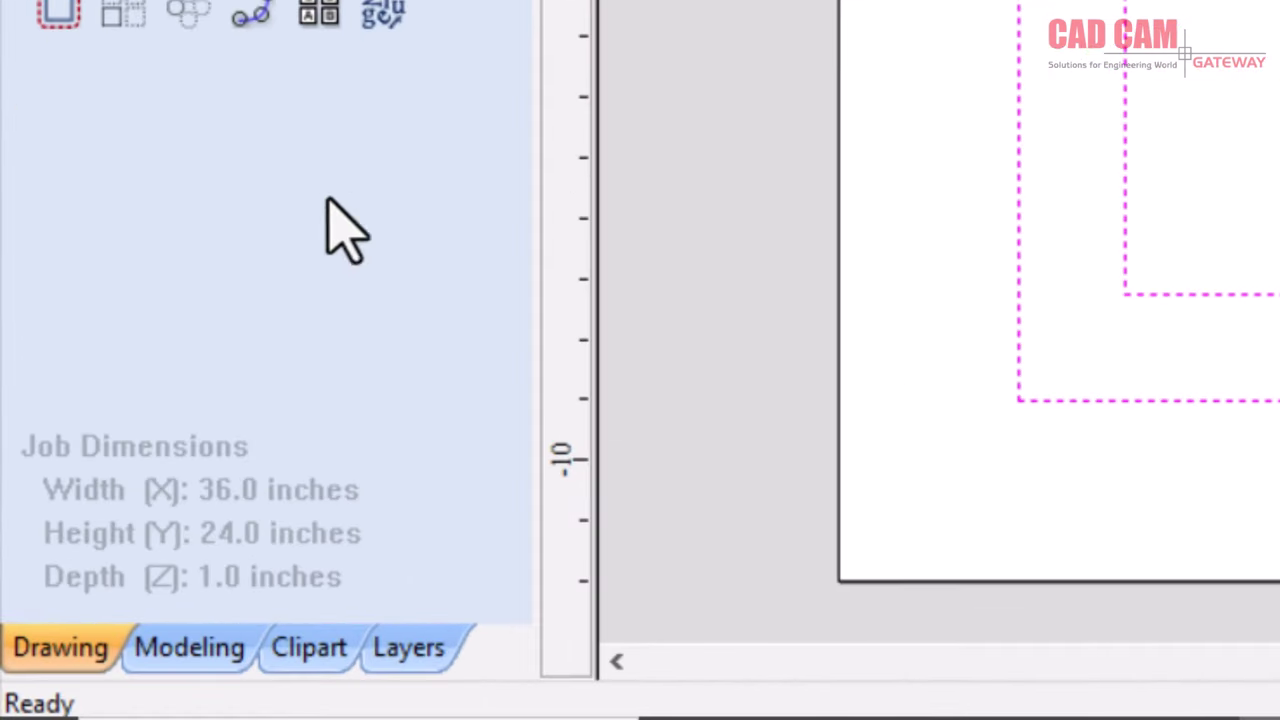
click(188, 660)
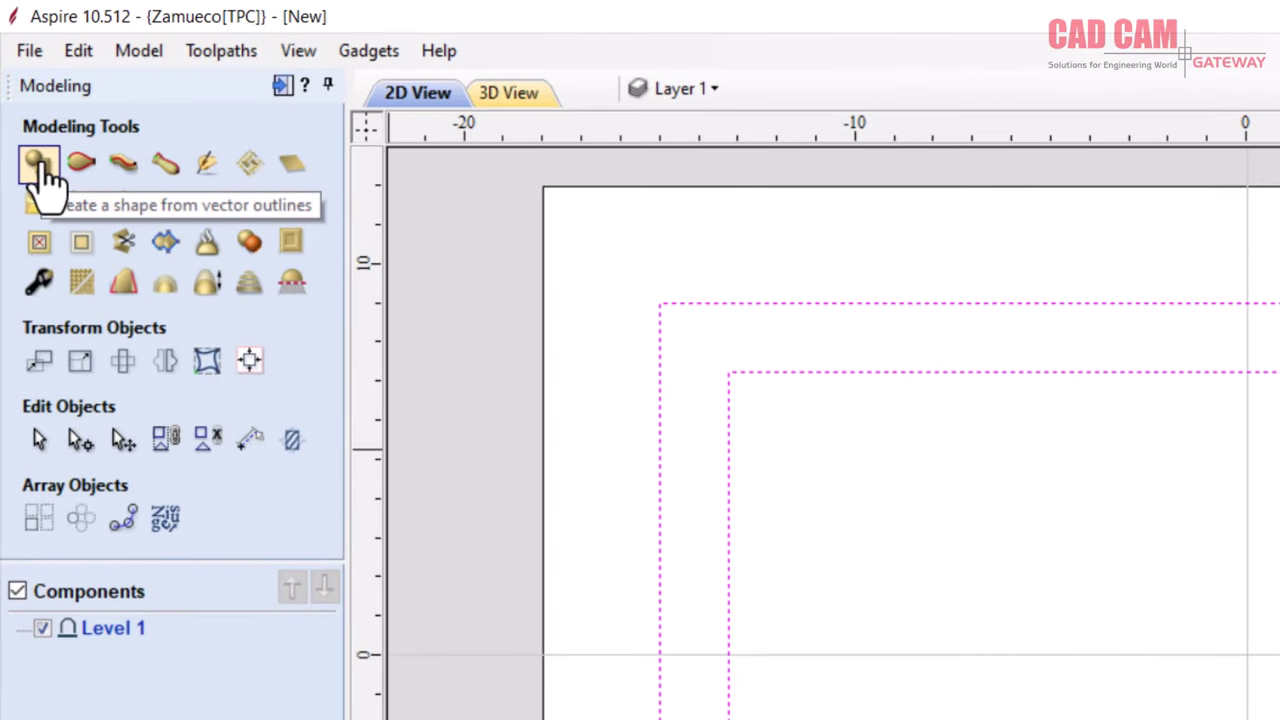
Start a shape from the two rectangles and tile the 2D and tilted 3D views.
click(38, 165)
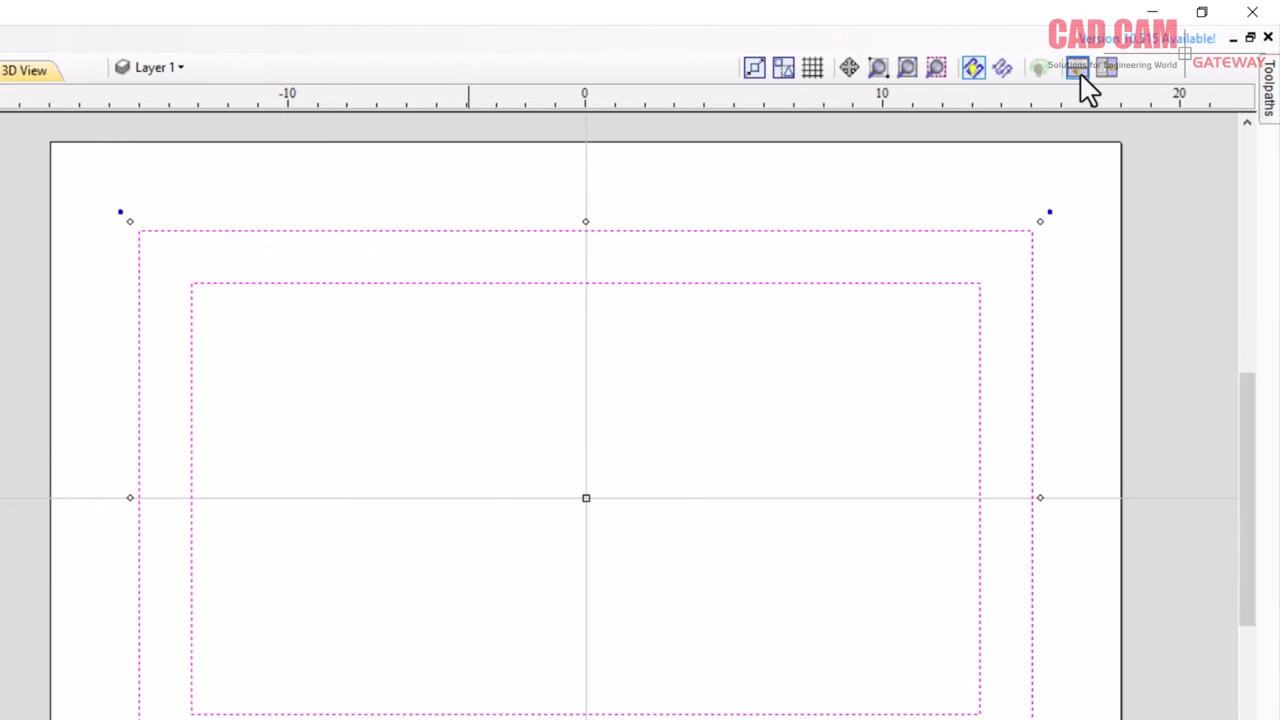
click(1077, 67)
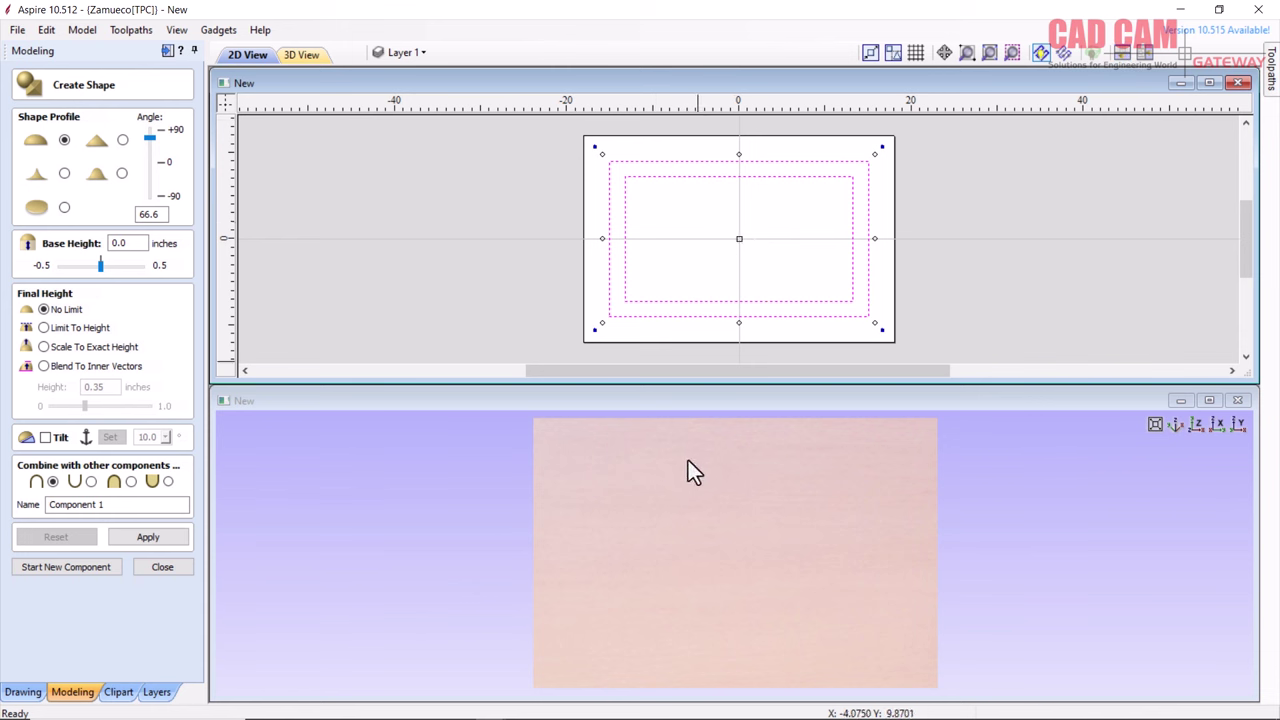
drag(750, 531, 732, 466)
scroll(750, 612, up, 3)
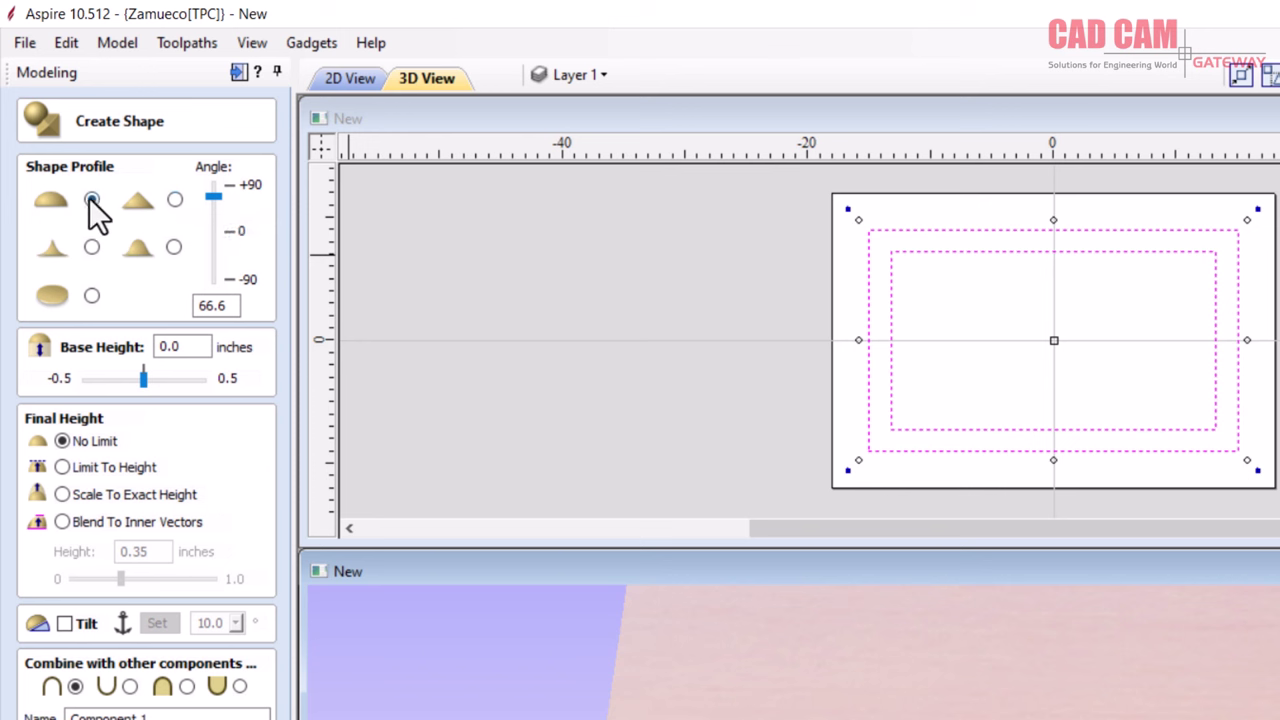
Switch to the angled profile and set its angle to 20 degrees.
click(174, 199)
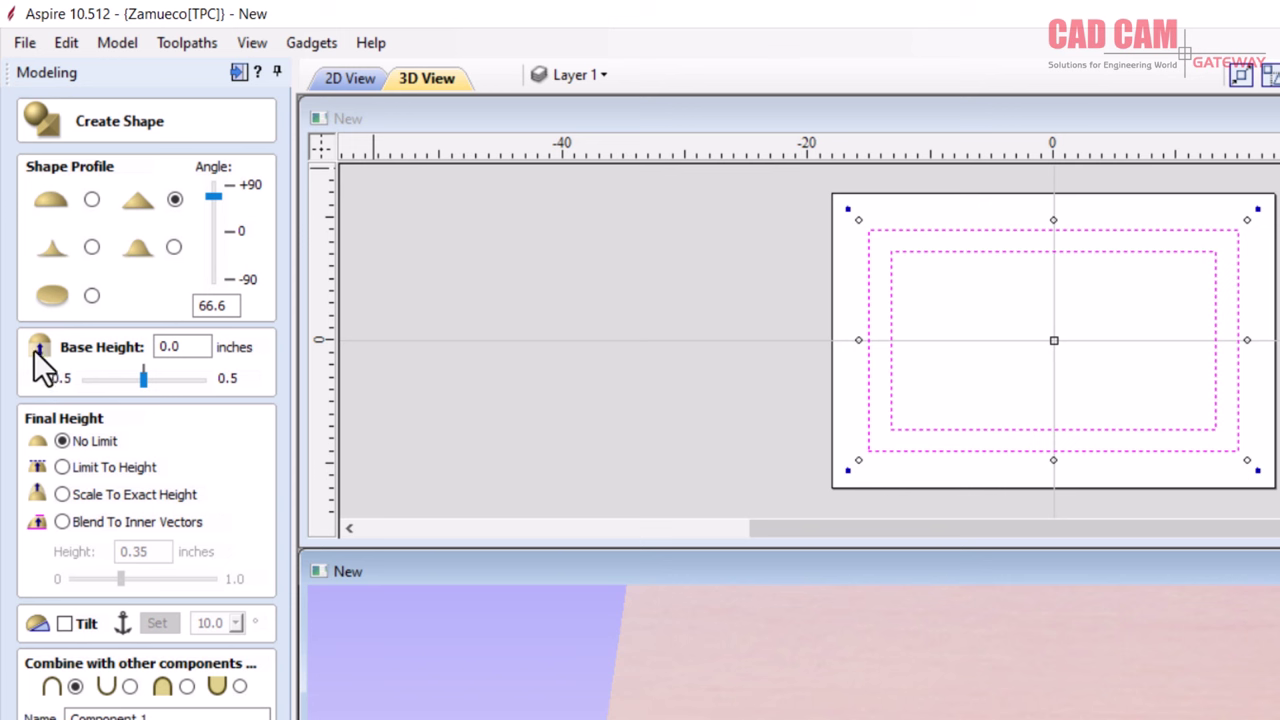
double_click(213, 305)
text(27)
key(Return)
double_click(213, 305)
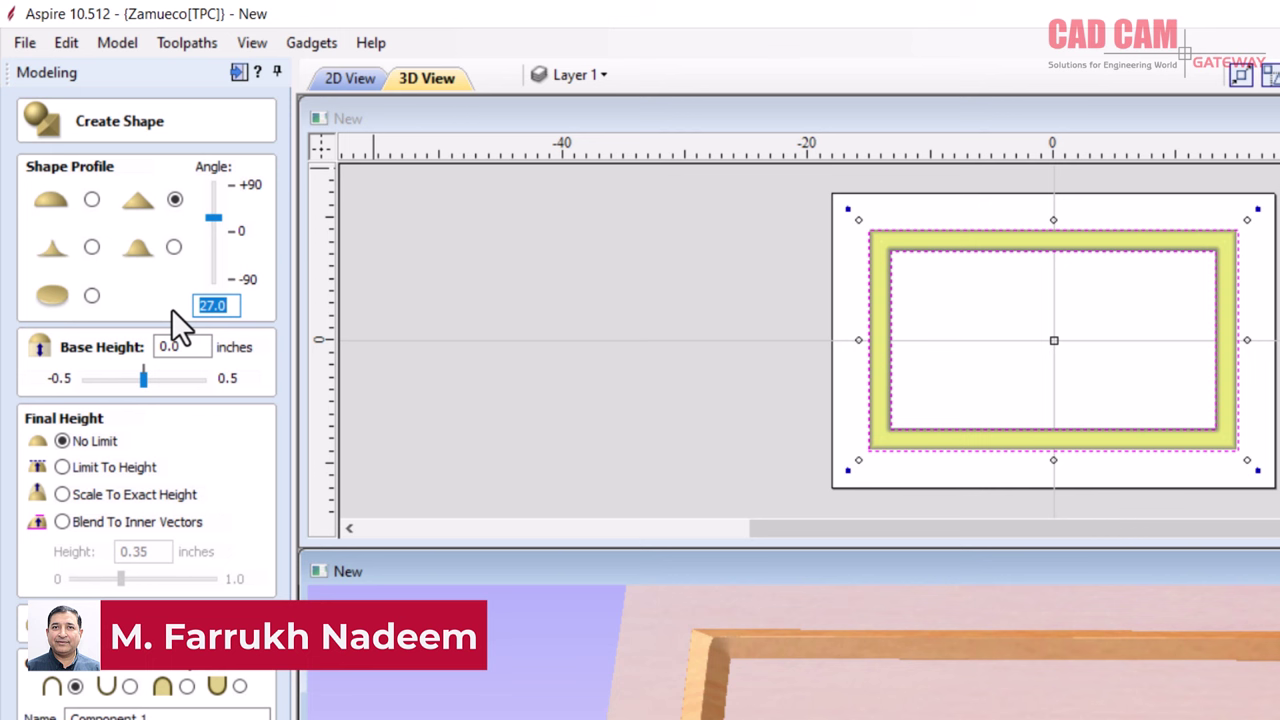
text(2)
text(0)
click(651, 614)
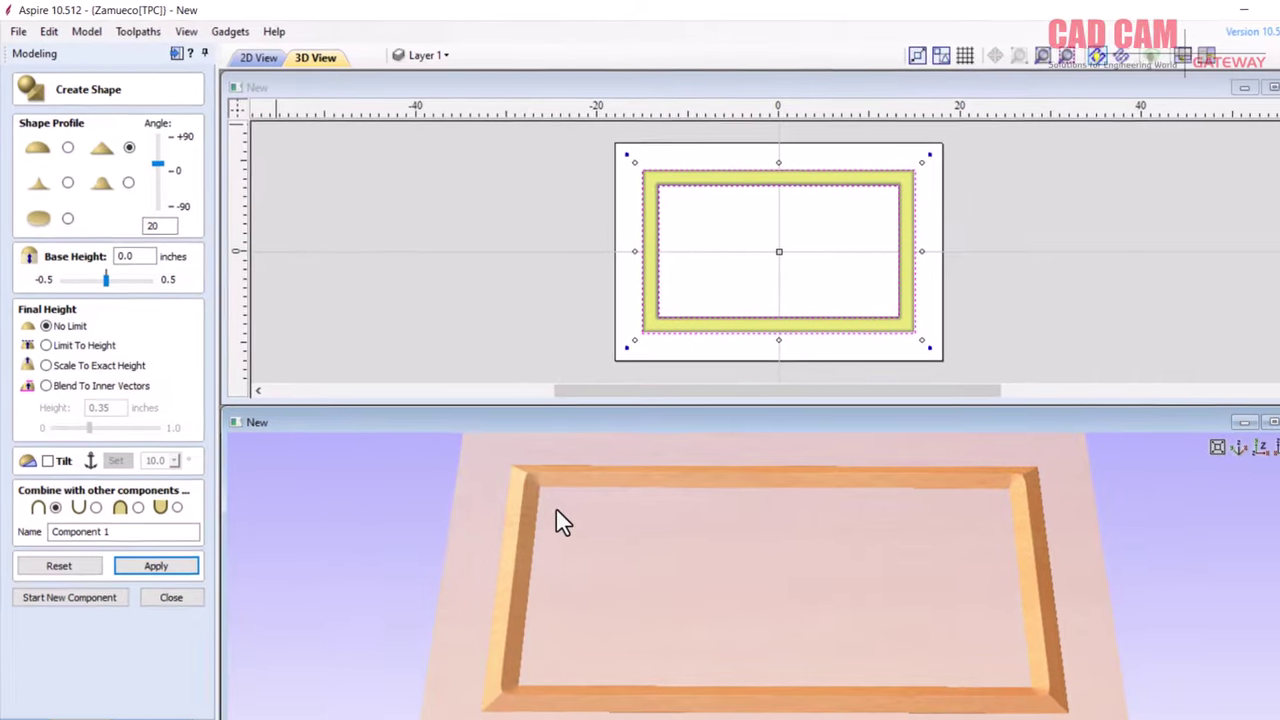
mouse_move(554, 485)
mouse_down()
mouse_move(521, 455)
mouse_move(510, 555)
mouse_up()
scroll(502, 560, up, 3)
scroll(505, 560, up, 3)
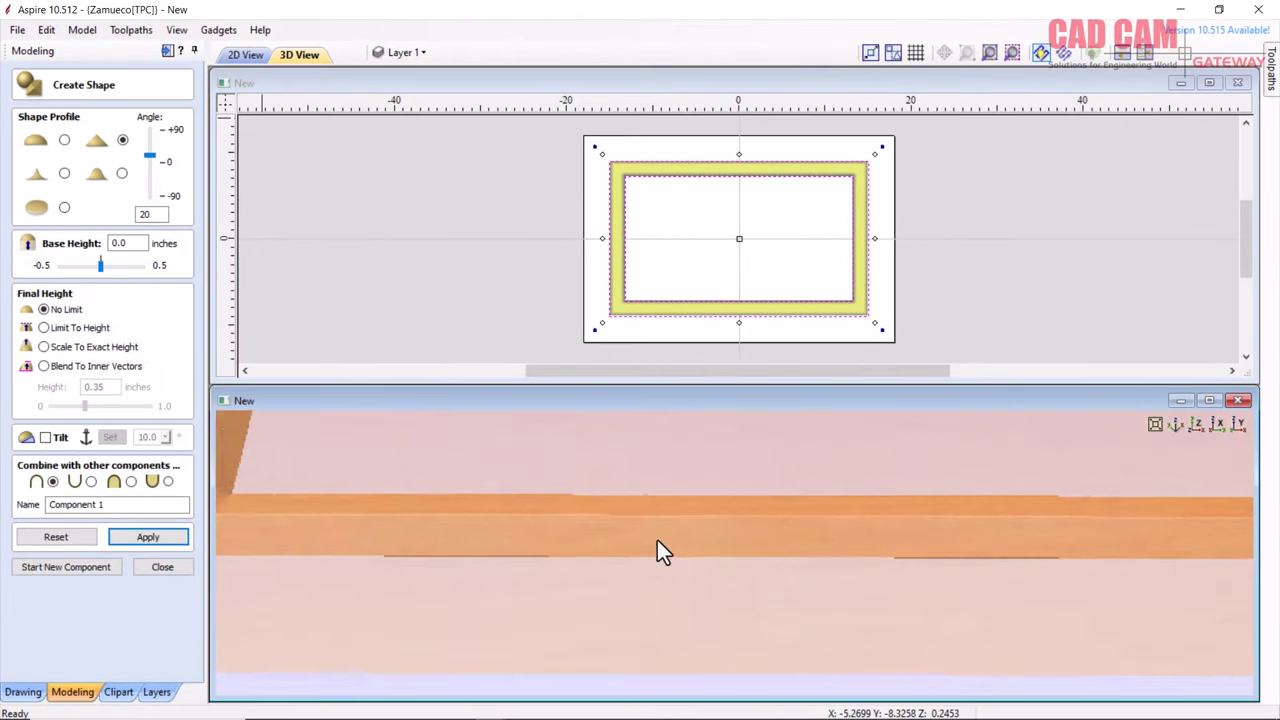
mouse_move(658, 541)
mouse_down()
mouse_move(714, 586)
mouse_move(680, 583)
mouse_move(689, 551)
mouse_move(715, 652)
mouse_move(657, 597)
mouse_move(677, 583)
mouse_move(646, 560)
mouse_move(665, 590)
mouse_up()
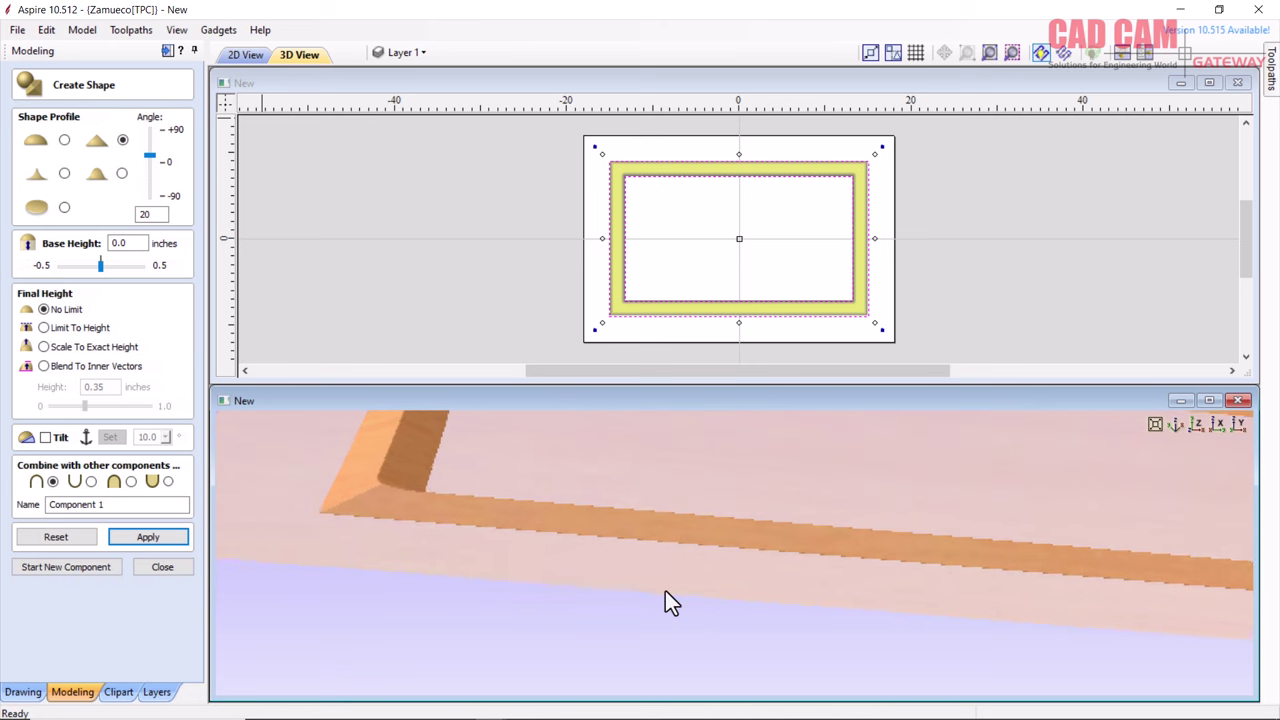
mouse_move(318, 512)
mouse_down()
mouse_move(774, 546)
mouse_move(726, 523)
mouse_move(693, 562)
mouse_up()
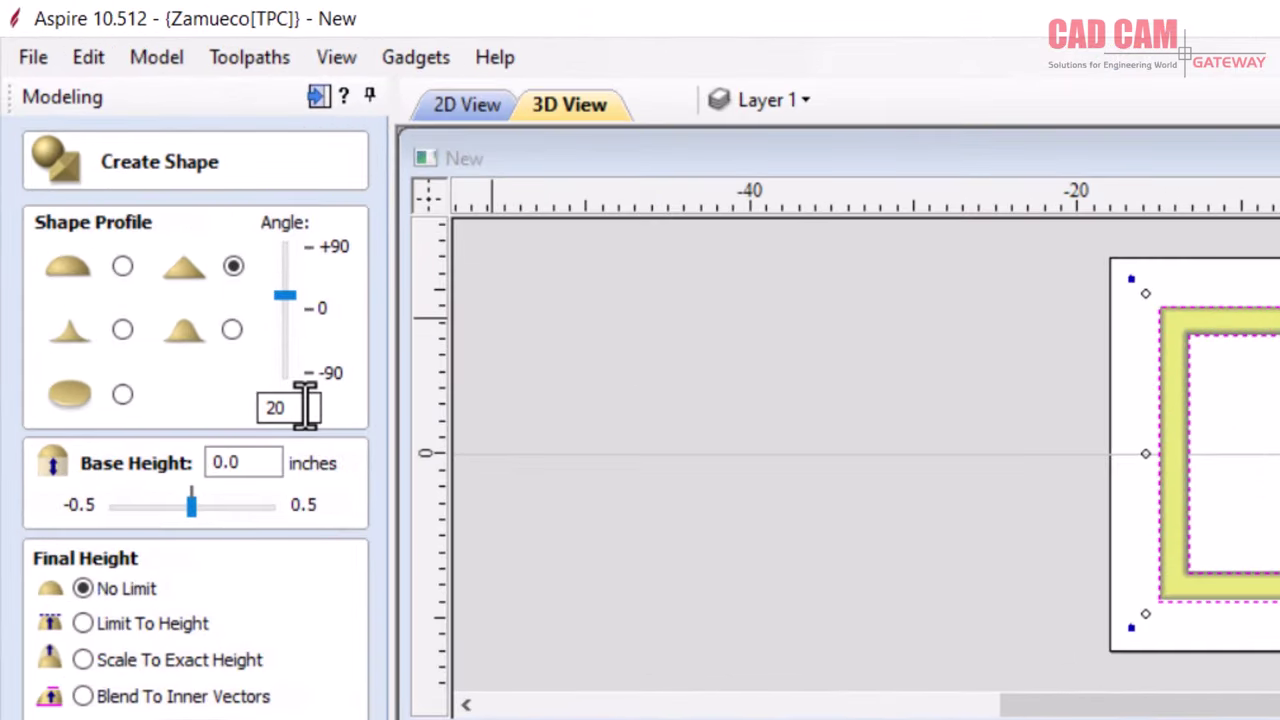
Change the frame's base height to .5 inches and apply it to the preview.
drag(266, 463, 168, 482)
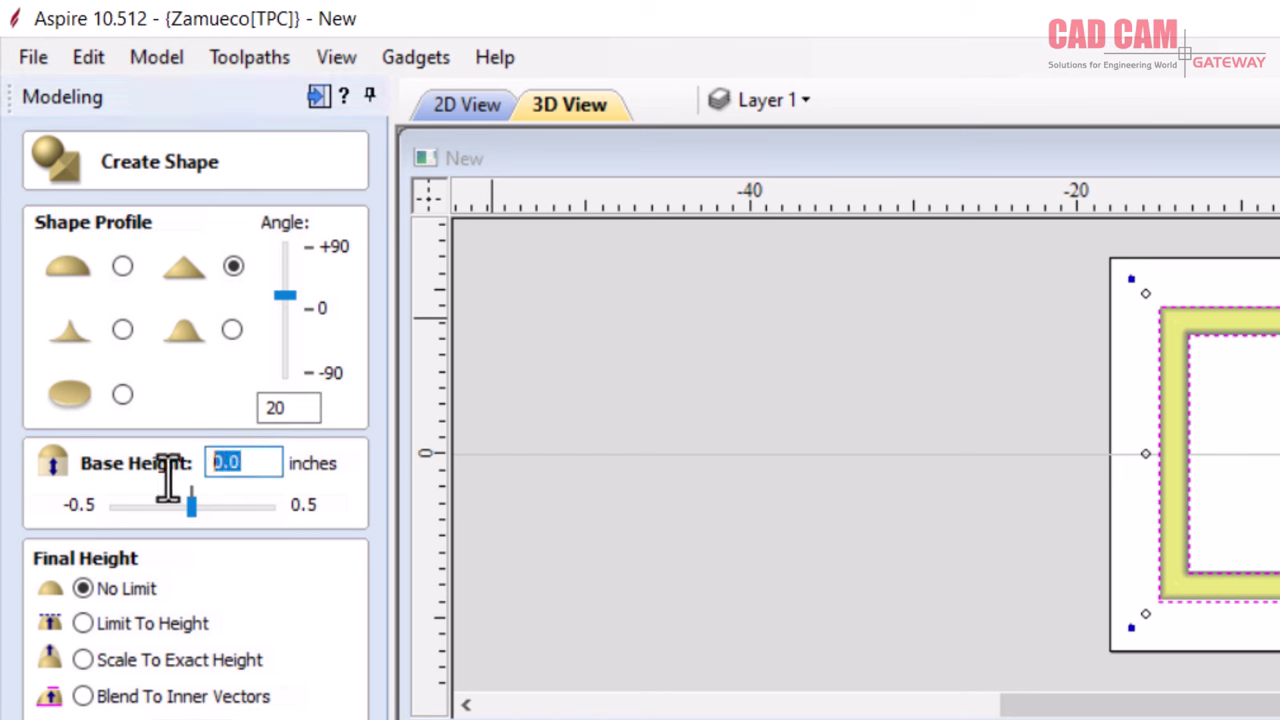
text(.)
text(5)
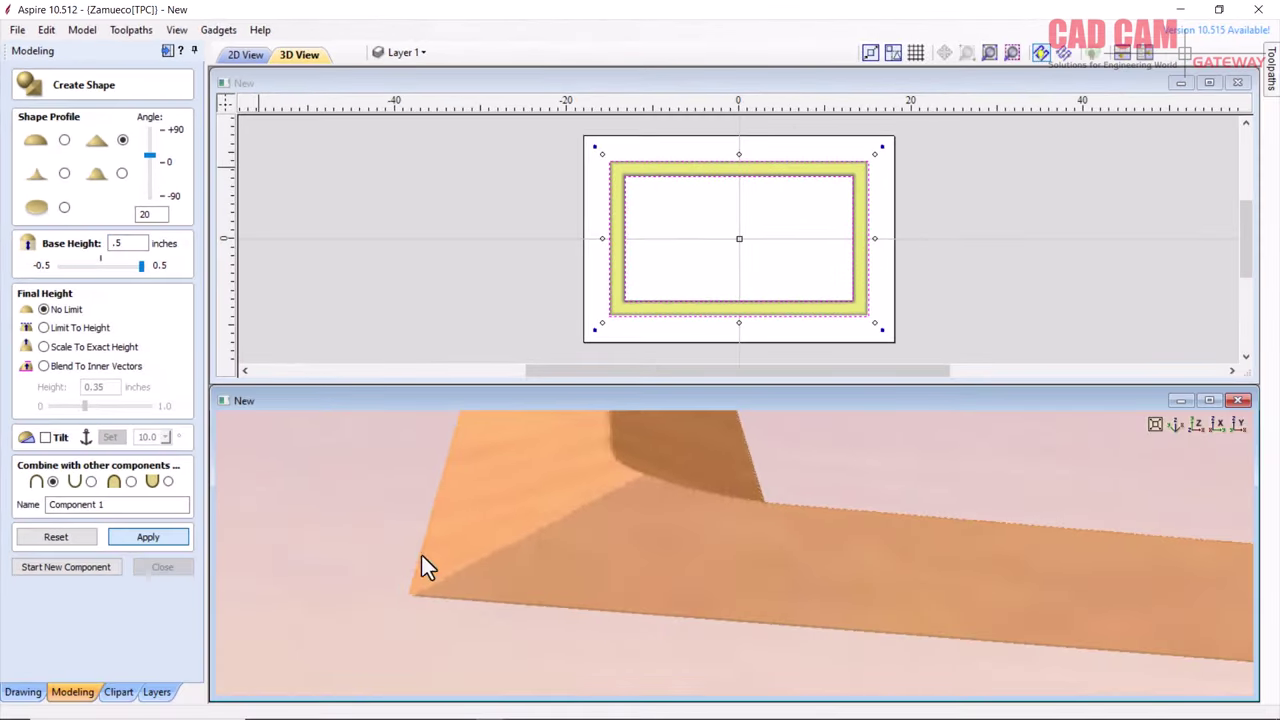
key(Return)
mouse_move(471, 569)
mouse_down()
mouse_move(455, 586)
mouse_move(701, 493)
mouse_up()
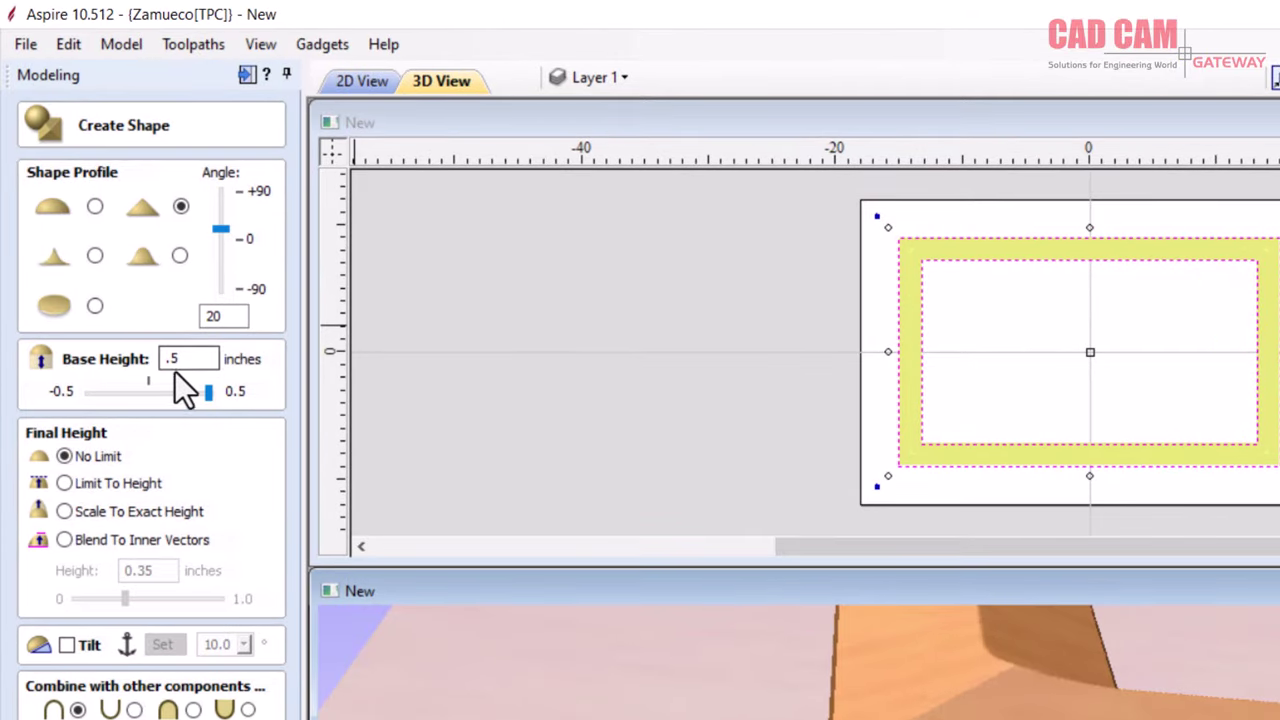
click(177, 360)
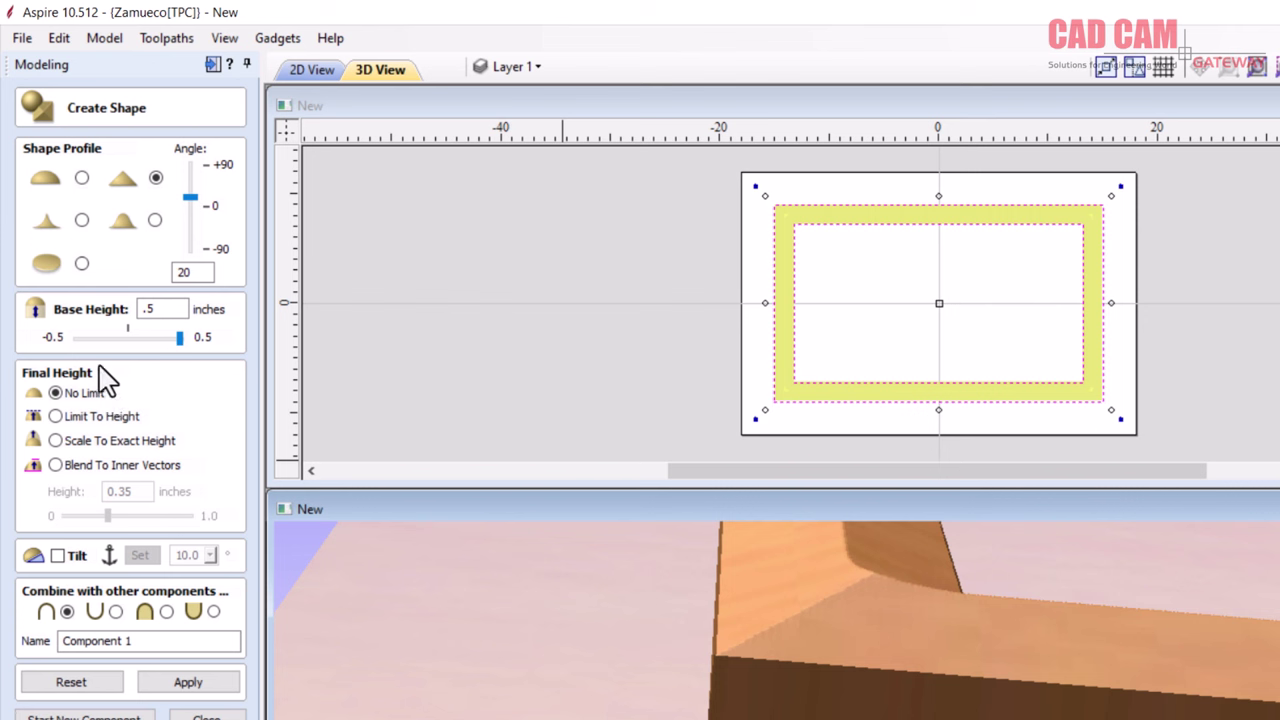
mouse_move(64, 456)
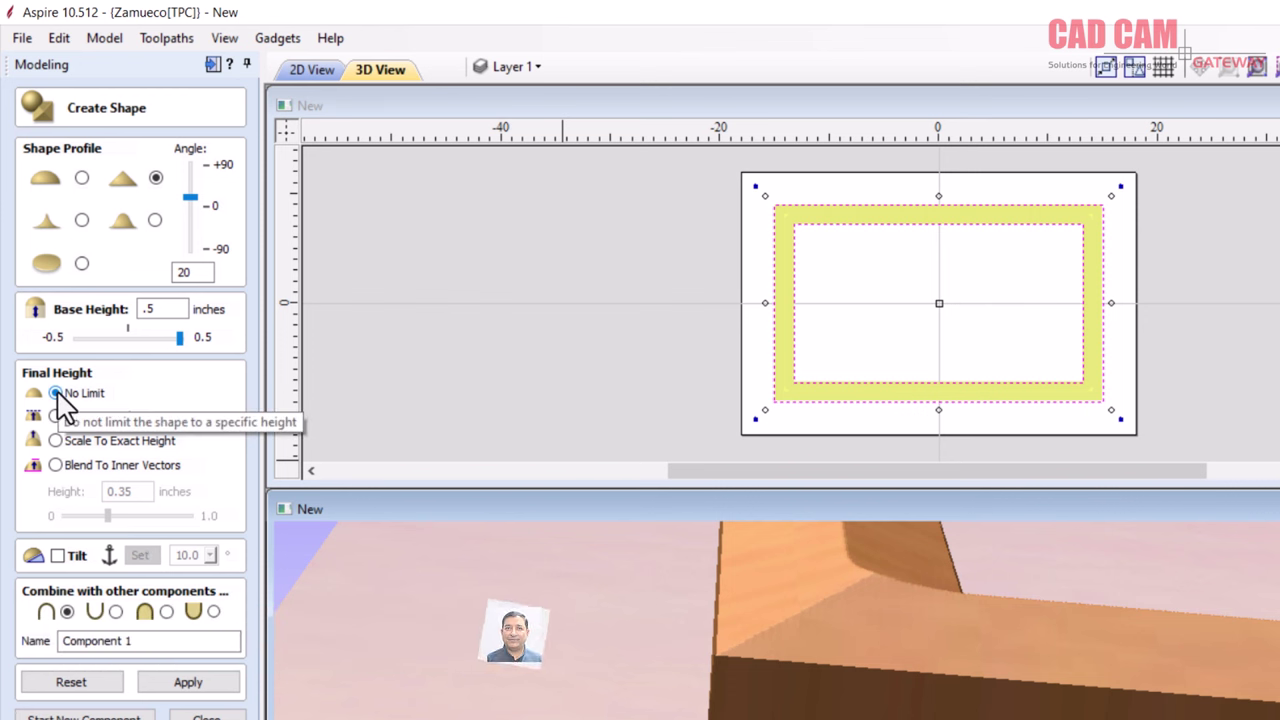
Raise the profile angle to 72.0 on the Angle slider and check the steeper walls.
click(194, 187)
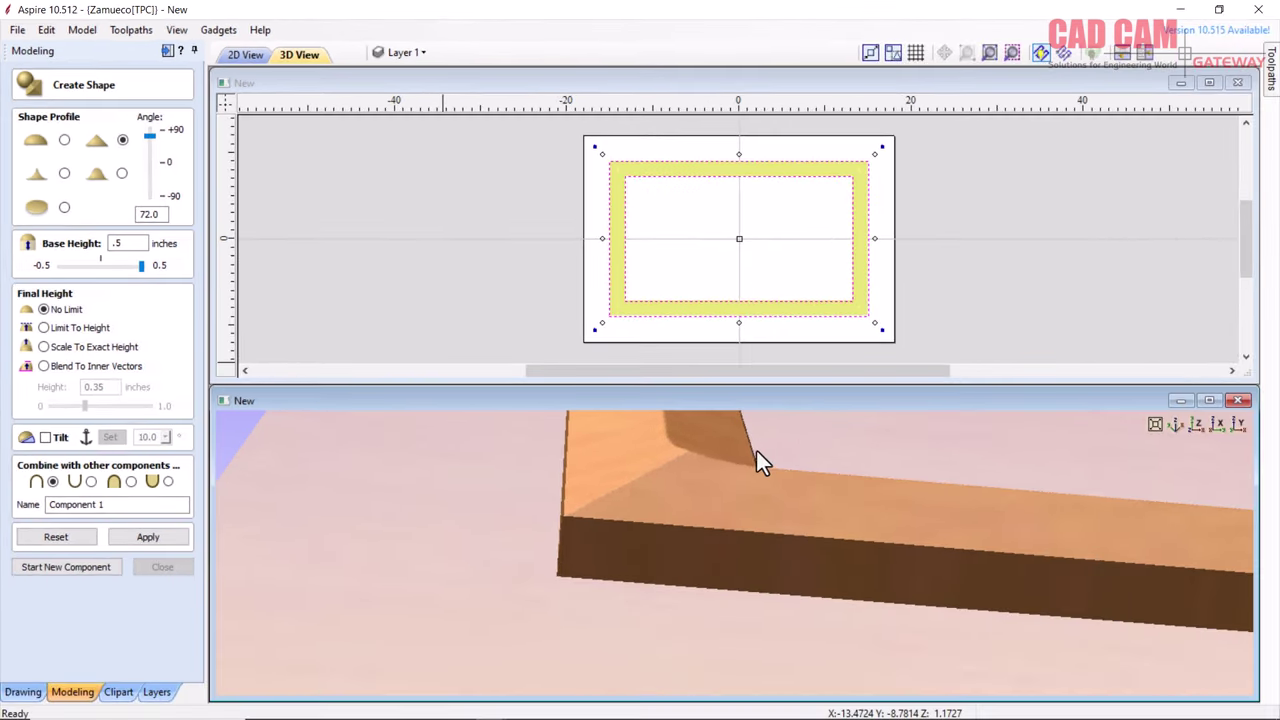
scroll(738, 468, up, 2)
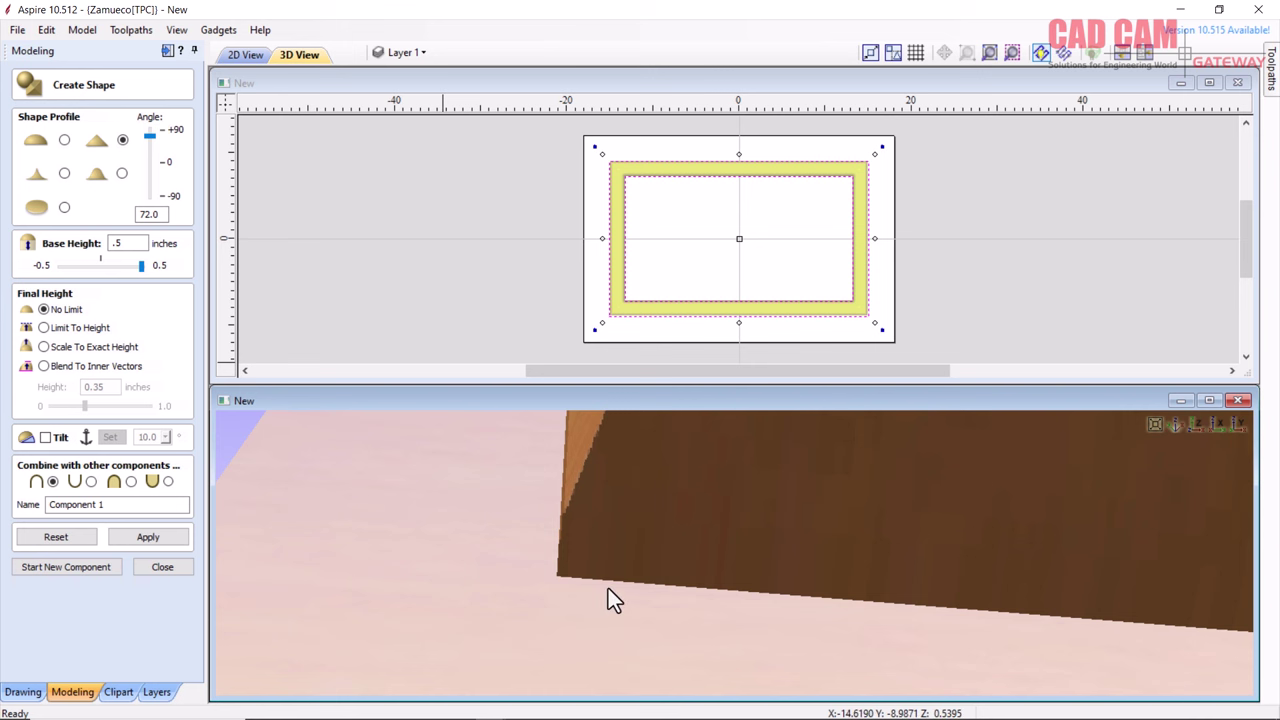
scroll(604, 594, down, 1)
scroll(600, 596, down, 1)
scroll(604, 590, down, 1)
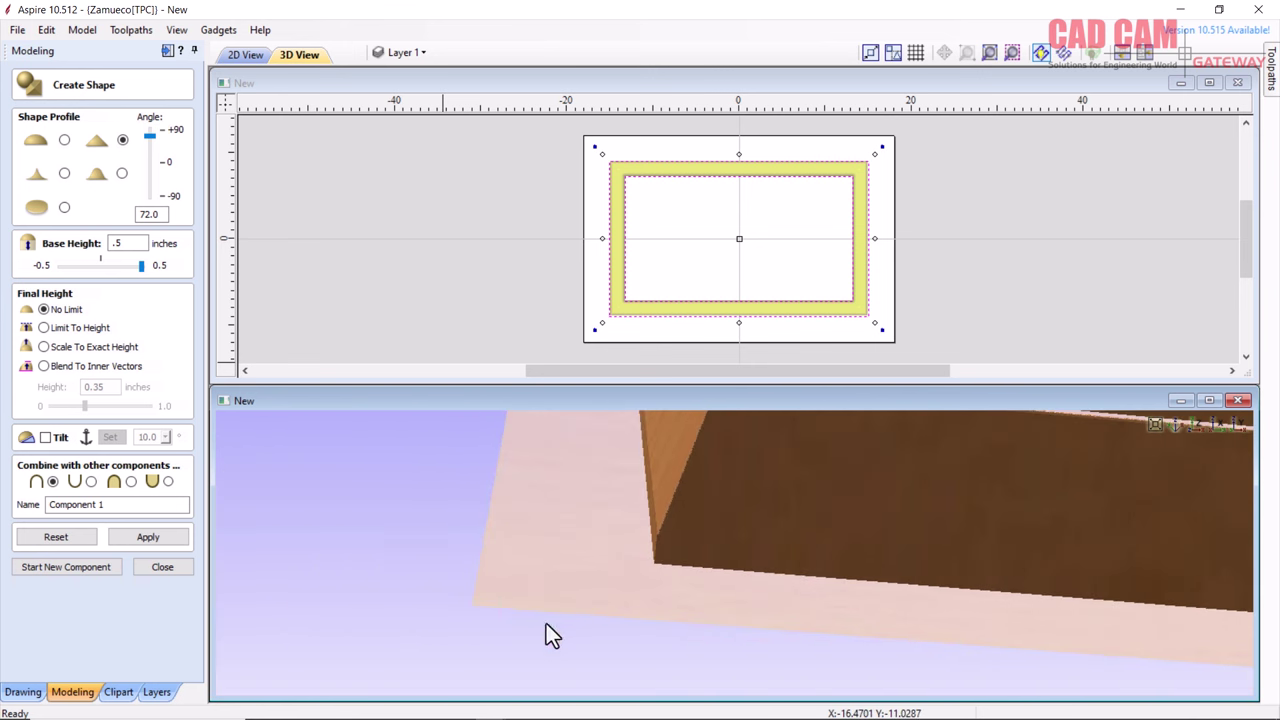
scroll(506, 676, up, 2)
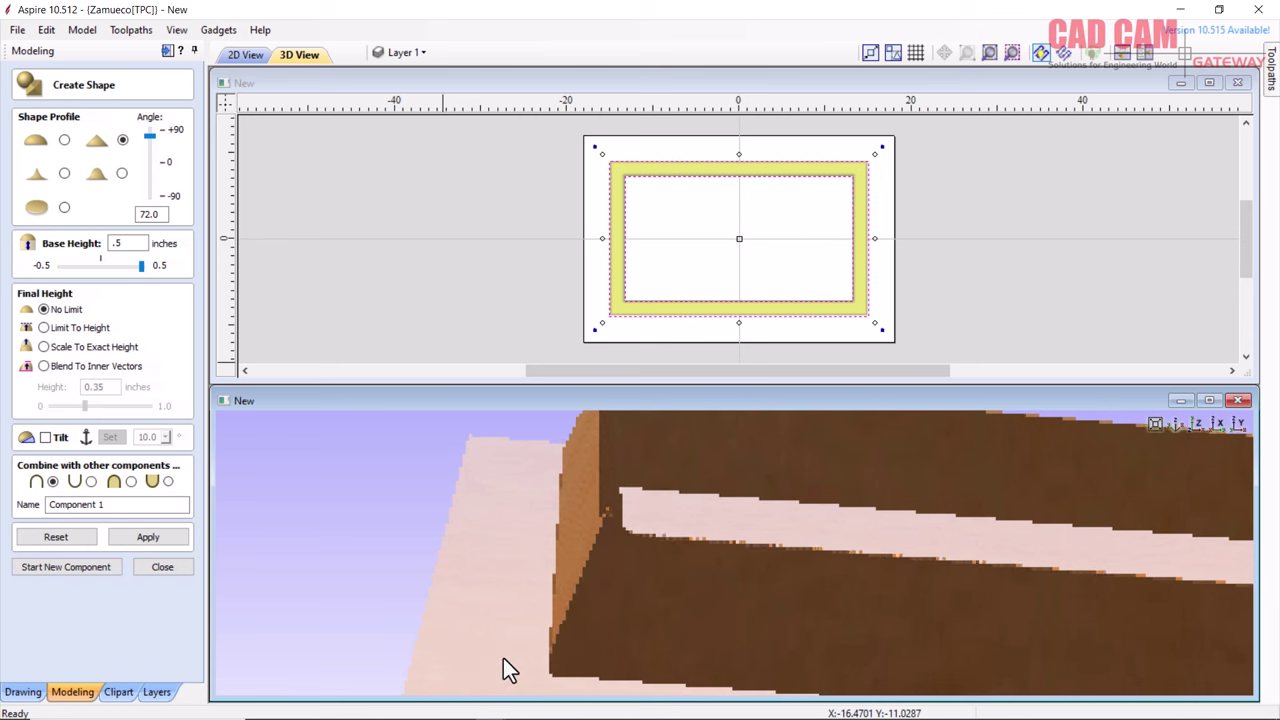
scroll(503, 660, up, 1)
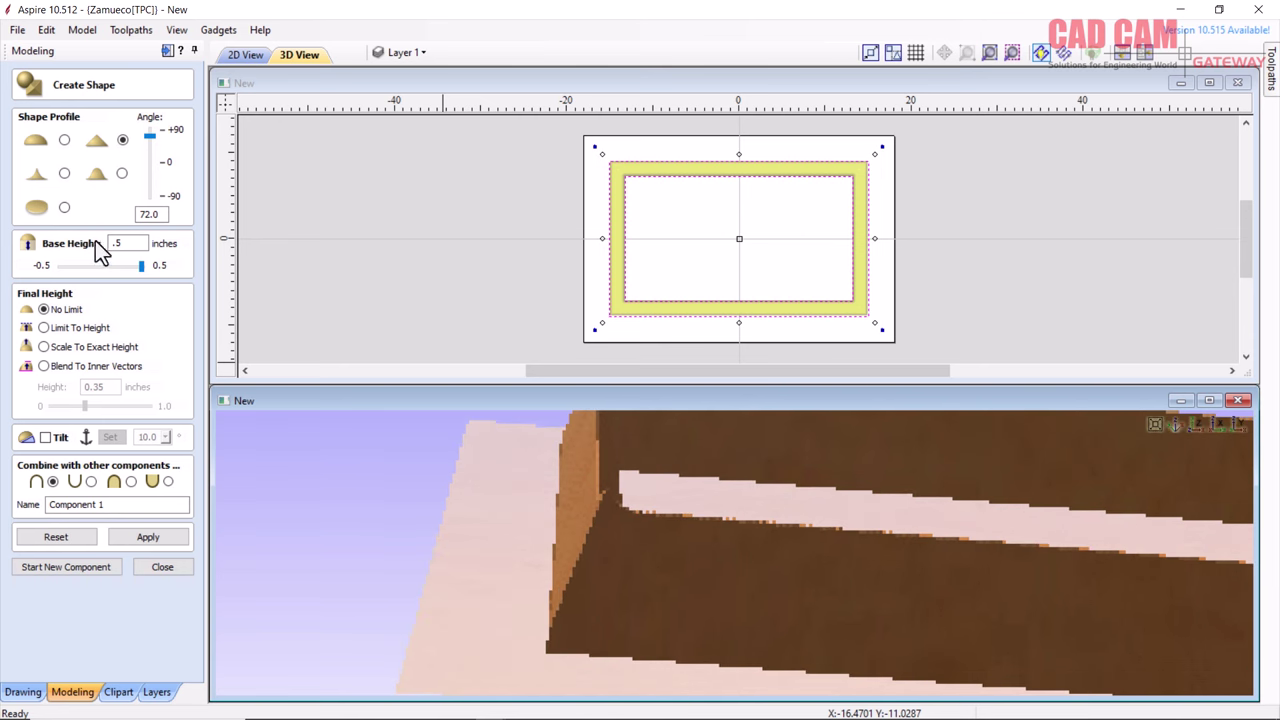
Switch Final Height to Limit To Height, change the cap from 0.35 to 0.5 inches, and apply.
click(43, 328)
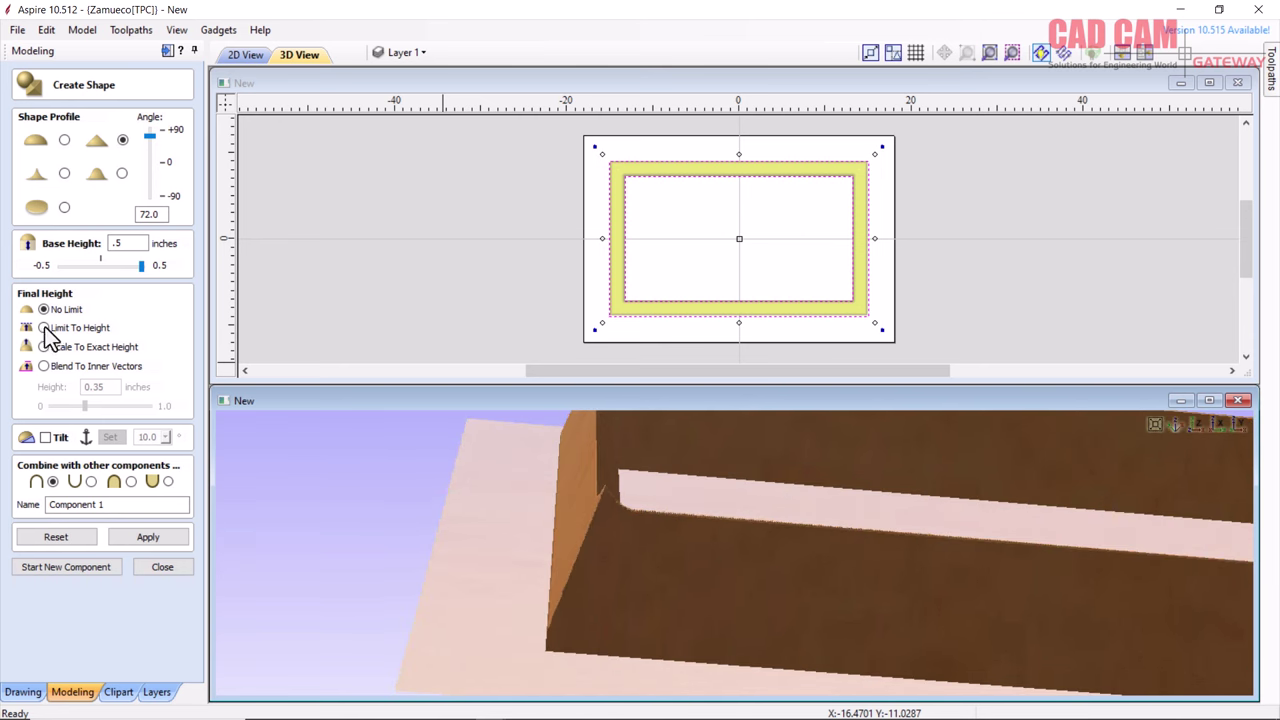
click(44, 328)
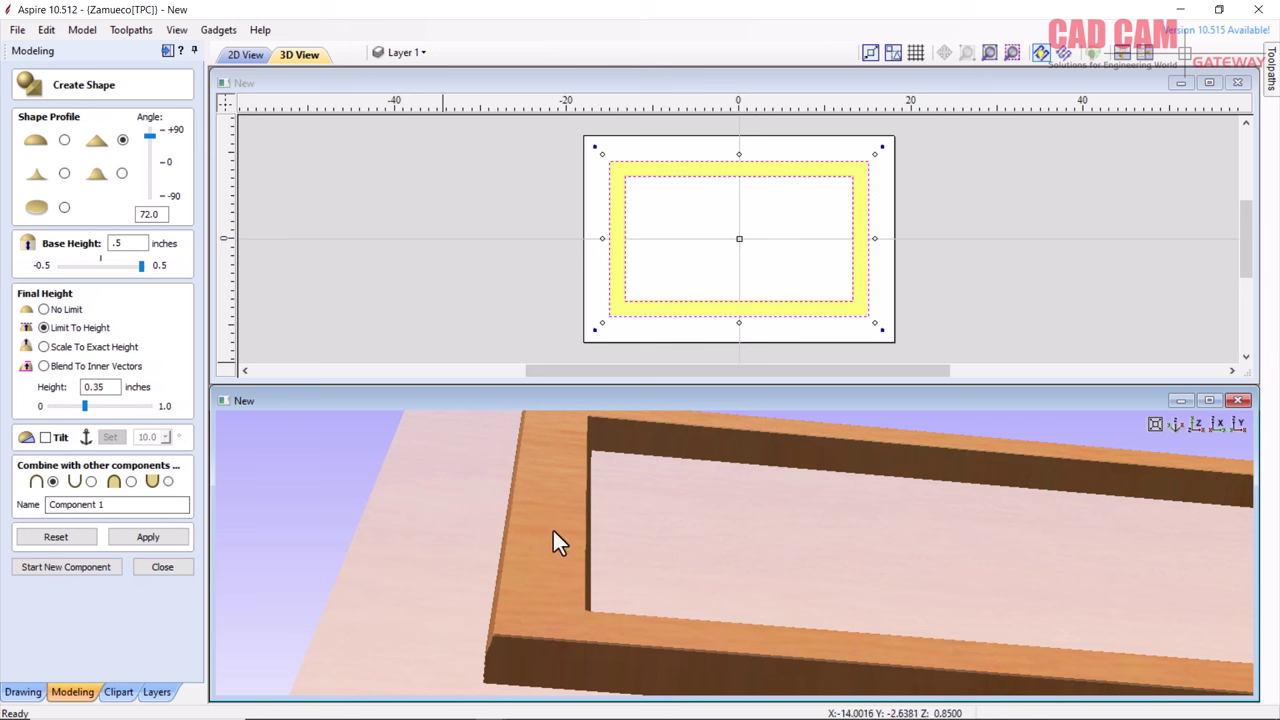
mouse_move(531, 497)
mouse_down()
mouse_move(569, 515)
mouse_move(609, 579)
mouse_up()
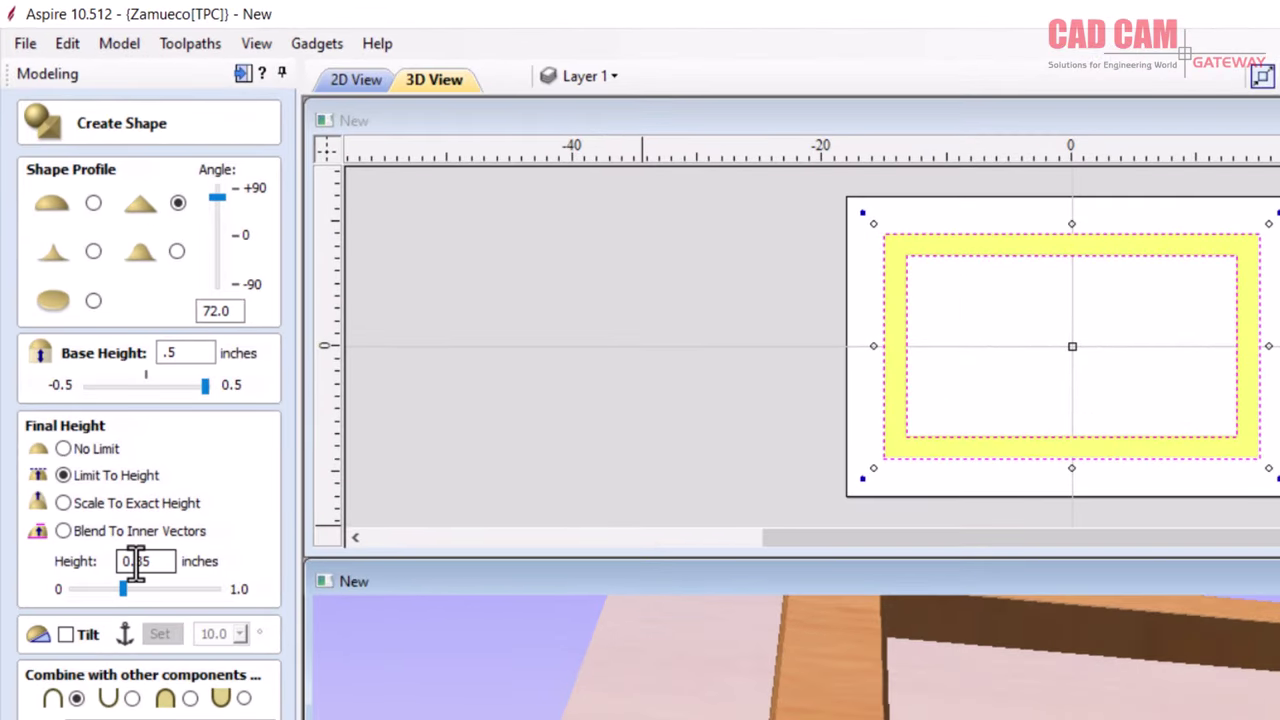
click(136, 561)
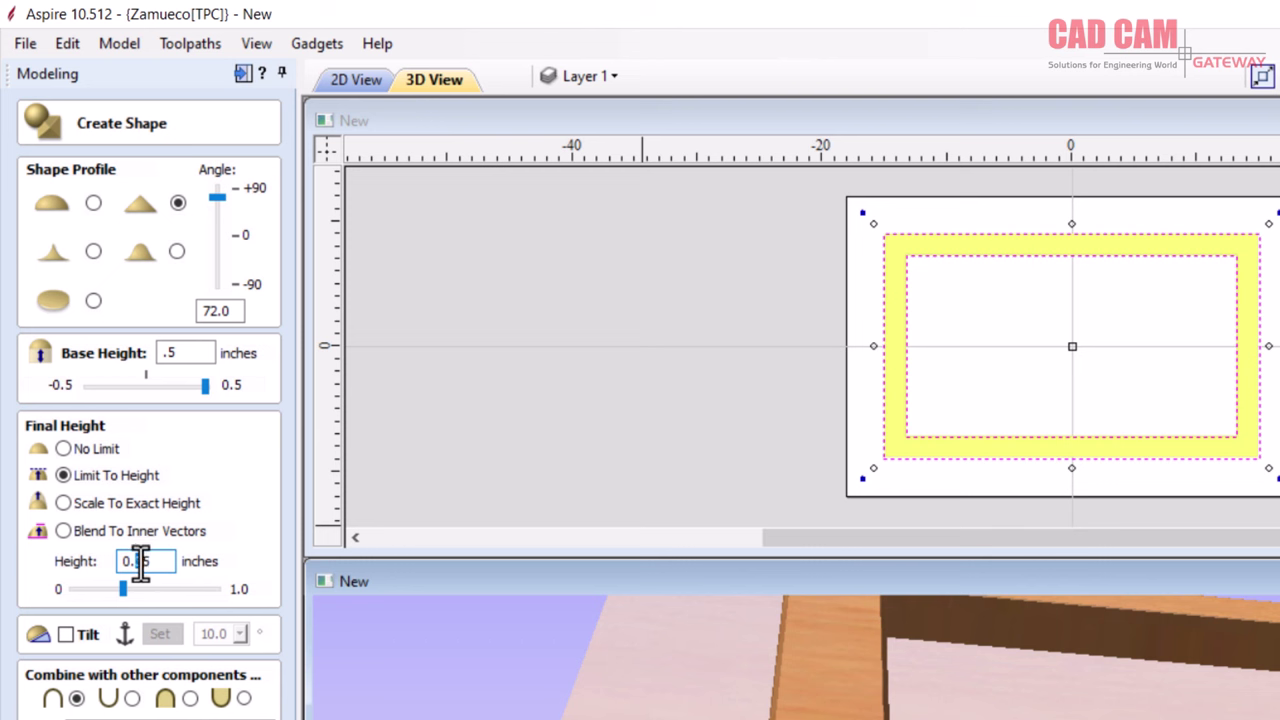
key(BackSpace)
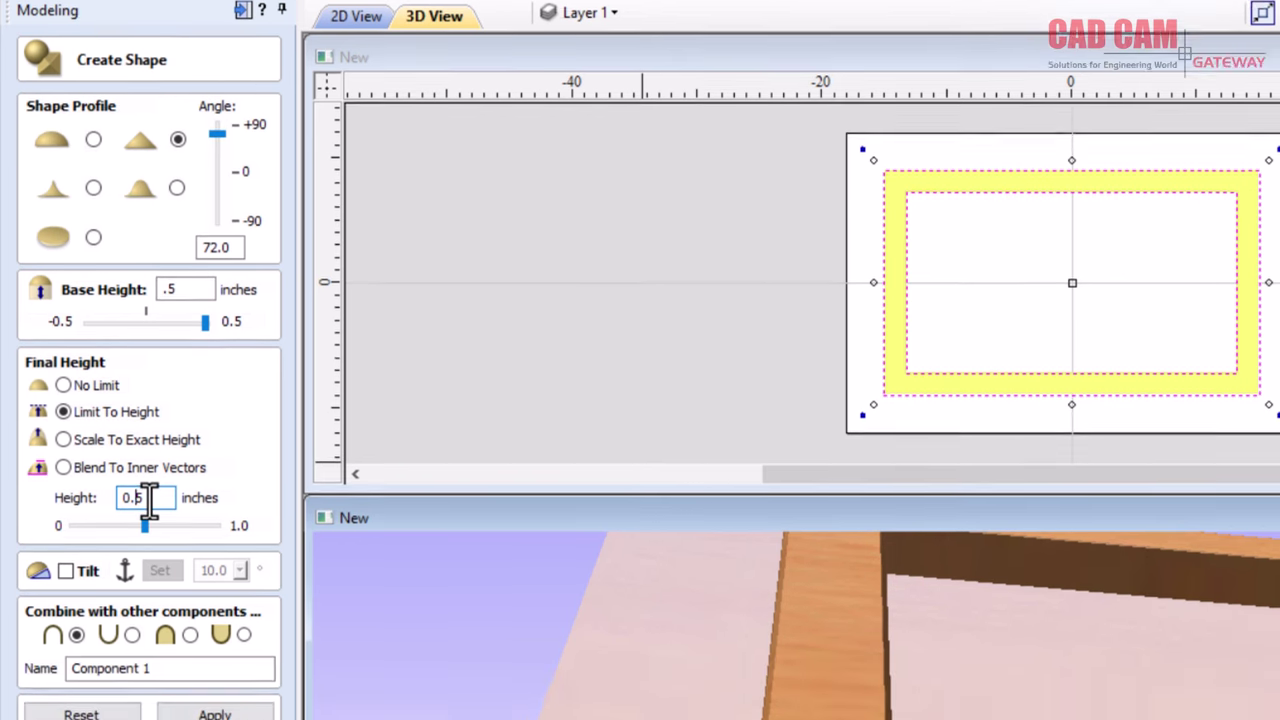
click(246, 708)
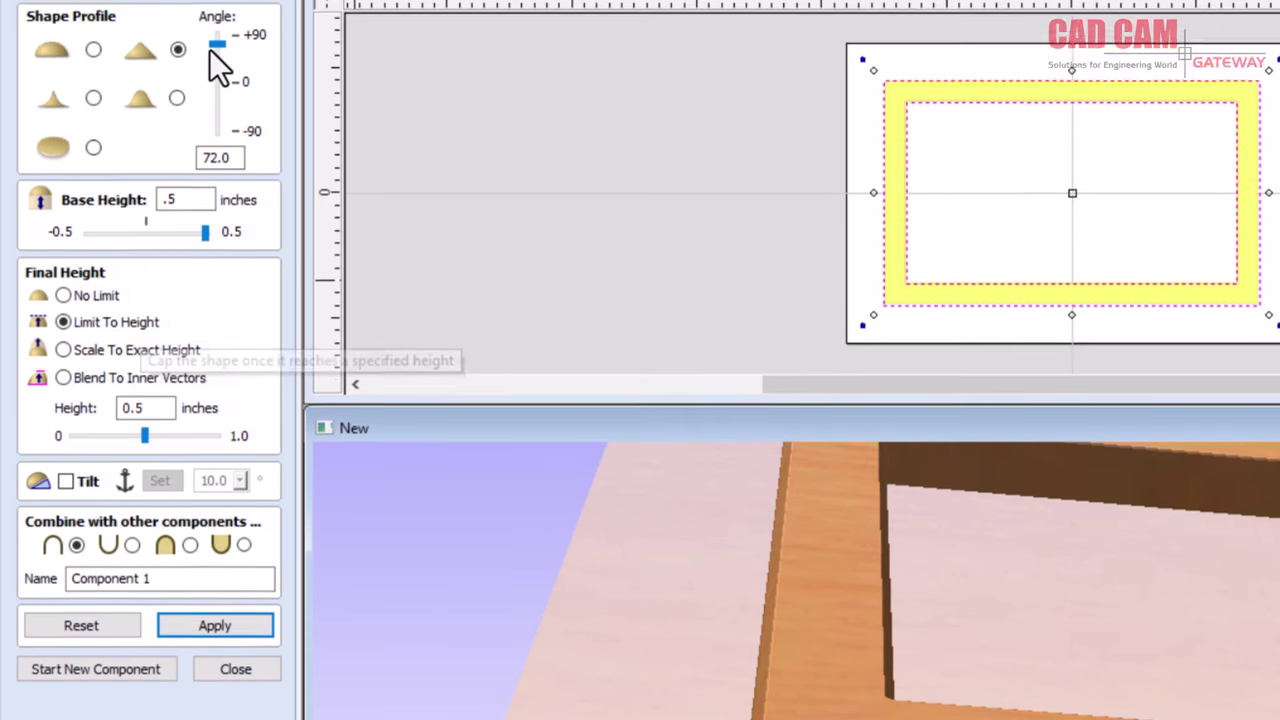
Lower the profile angle first to 55.8, then to 36.0 degrees, checking the bevel in 3D.
drag(219, 70, 220, 84)
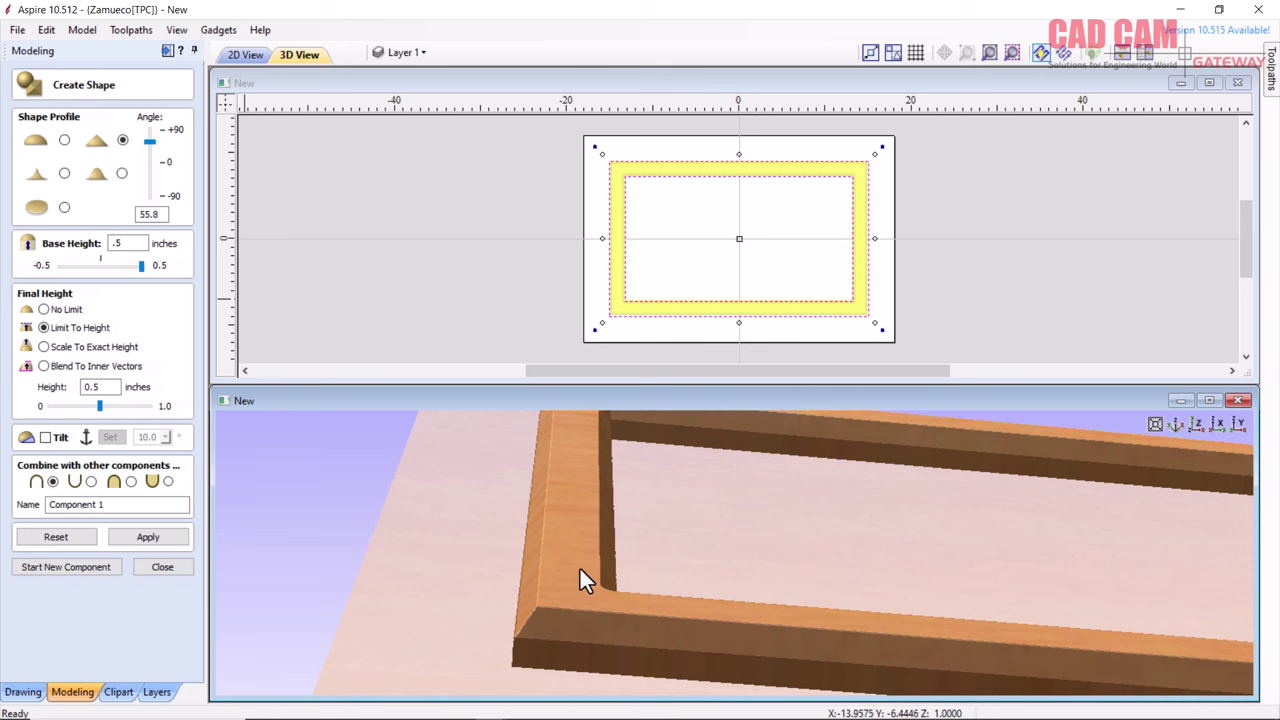
mouse_move(608, 606)
mouse_down()
mouse_move(600, 589)
mouse_move(511, 549)
mouse_move(444, 550)
mouse_up()
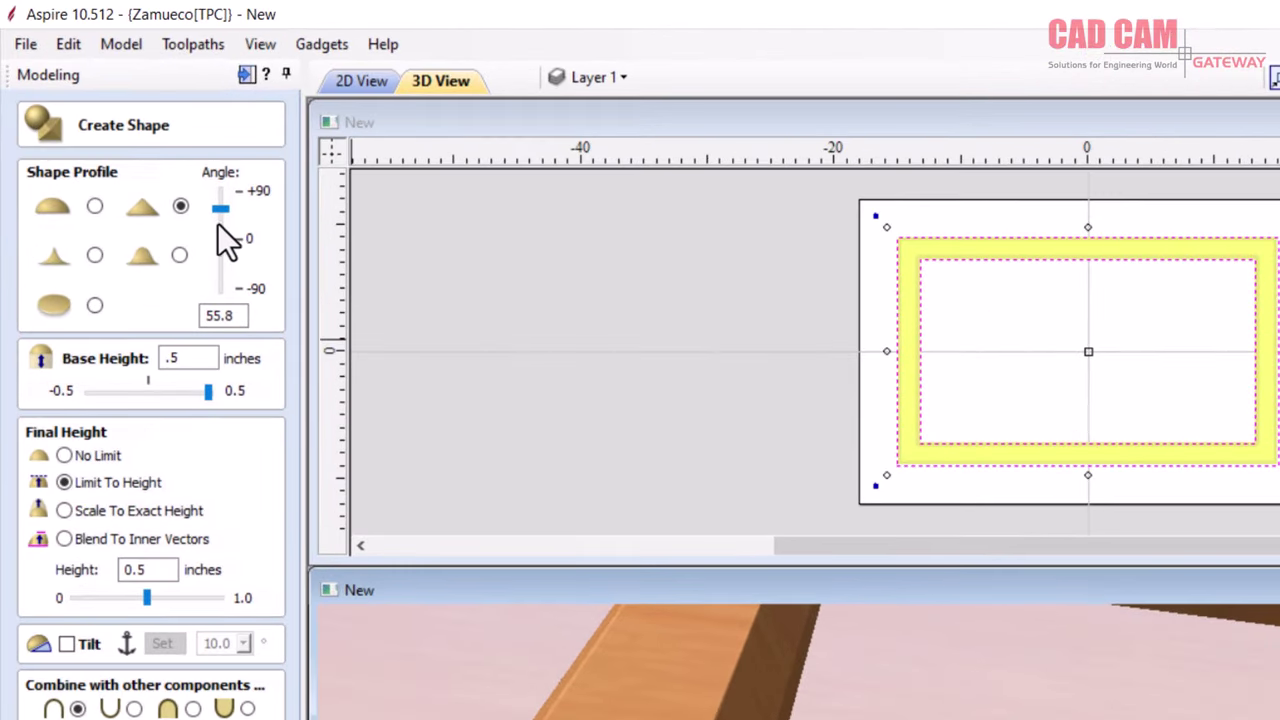
drag(220, 210, 224, 224)
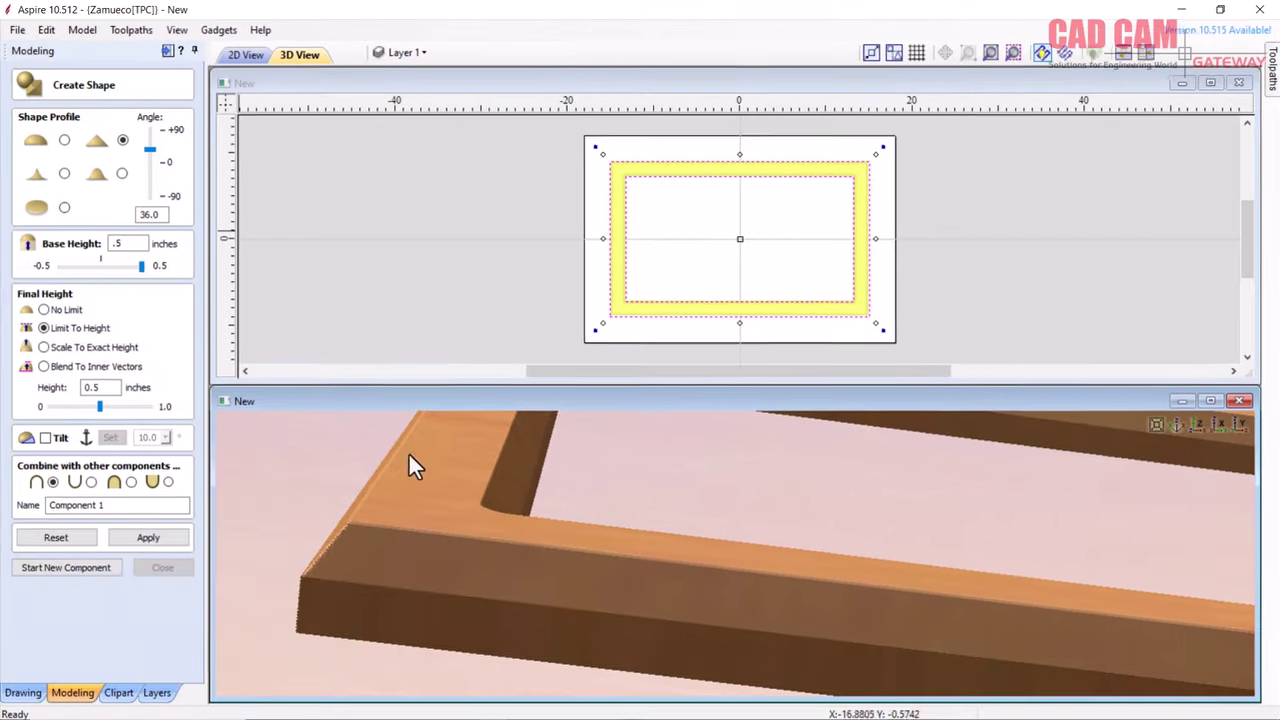
drag(352, 570, 398, 538)
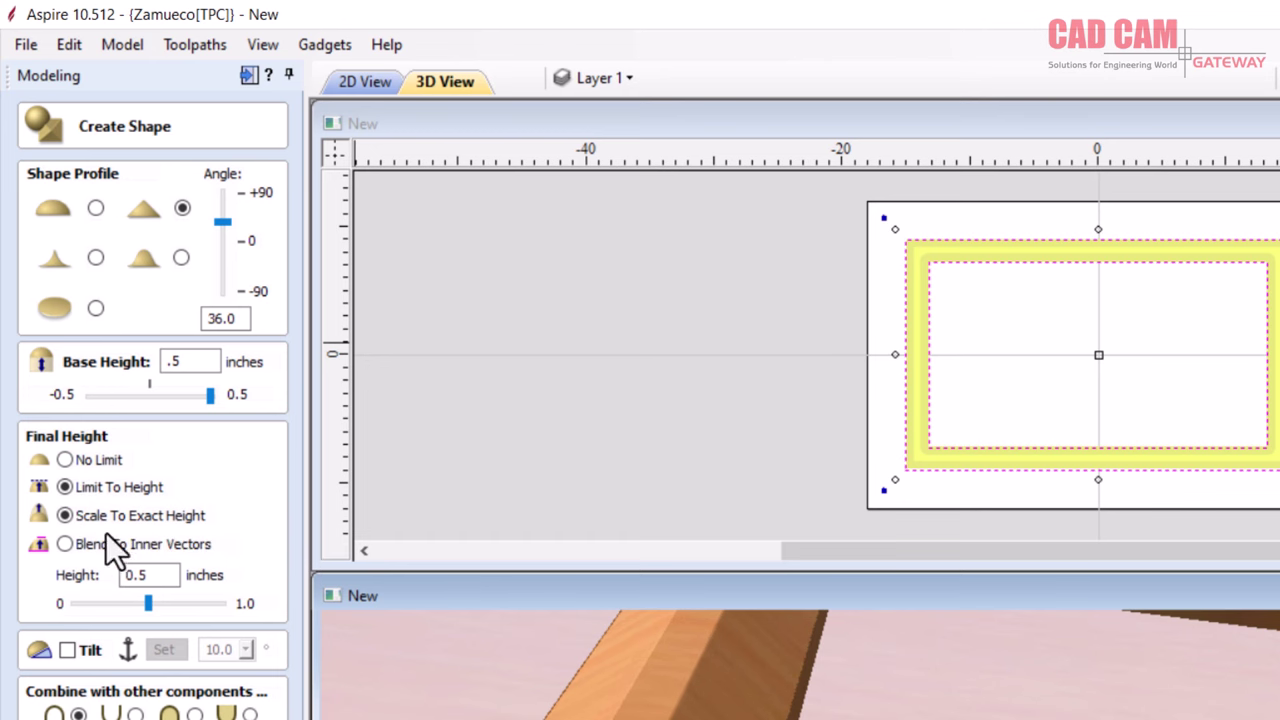
Switch to Scale To Exact Height and apply a 0.25 inch height.
click(65, 487)
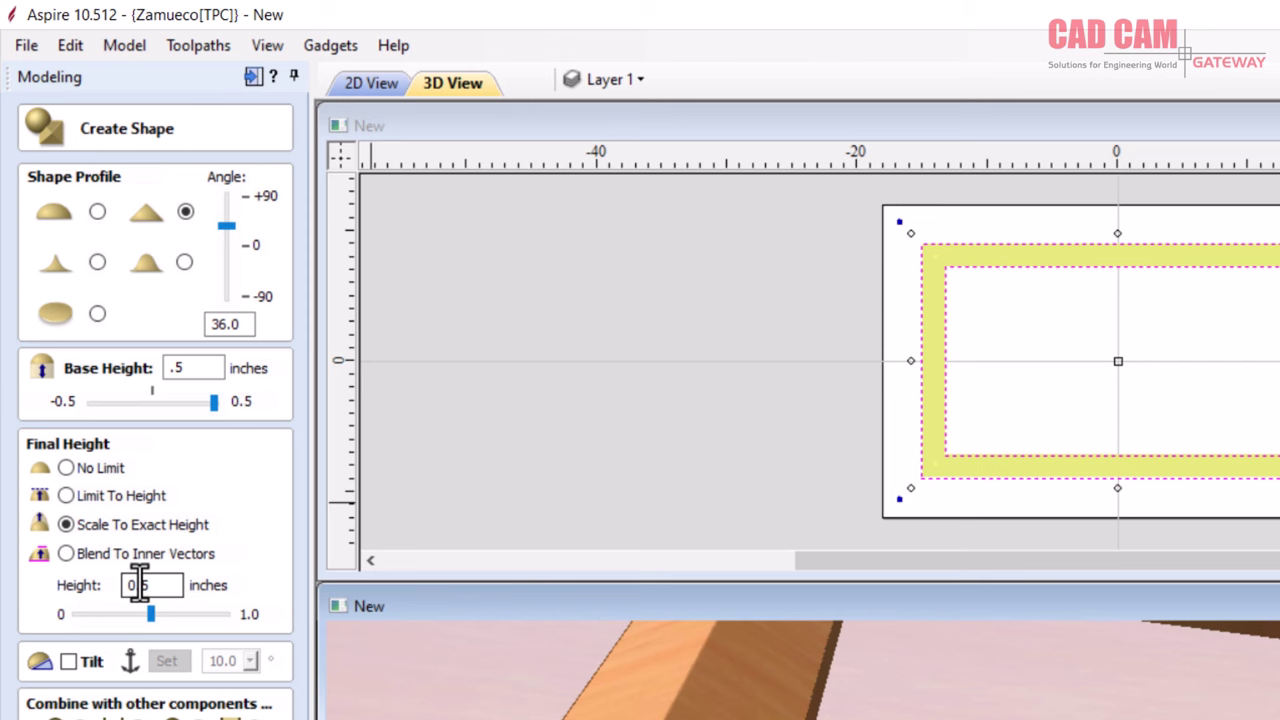
click(139, 584)
text(2)
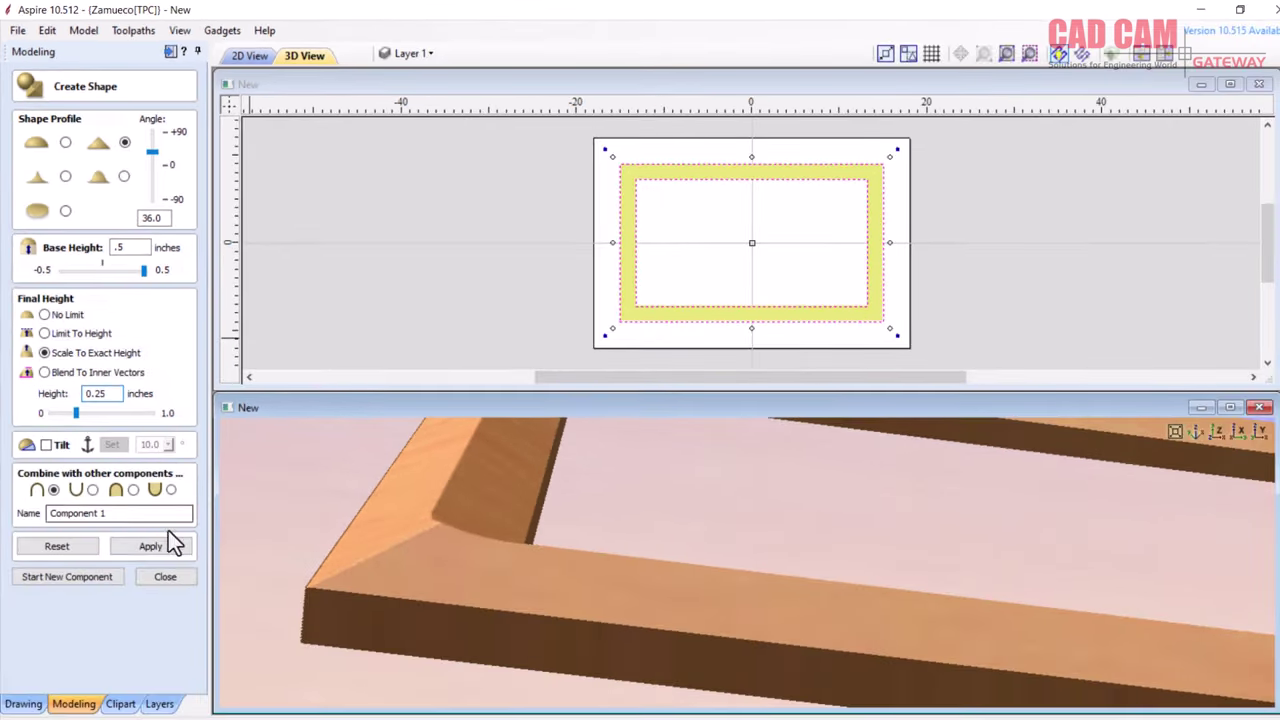
click(160, 546)
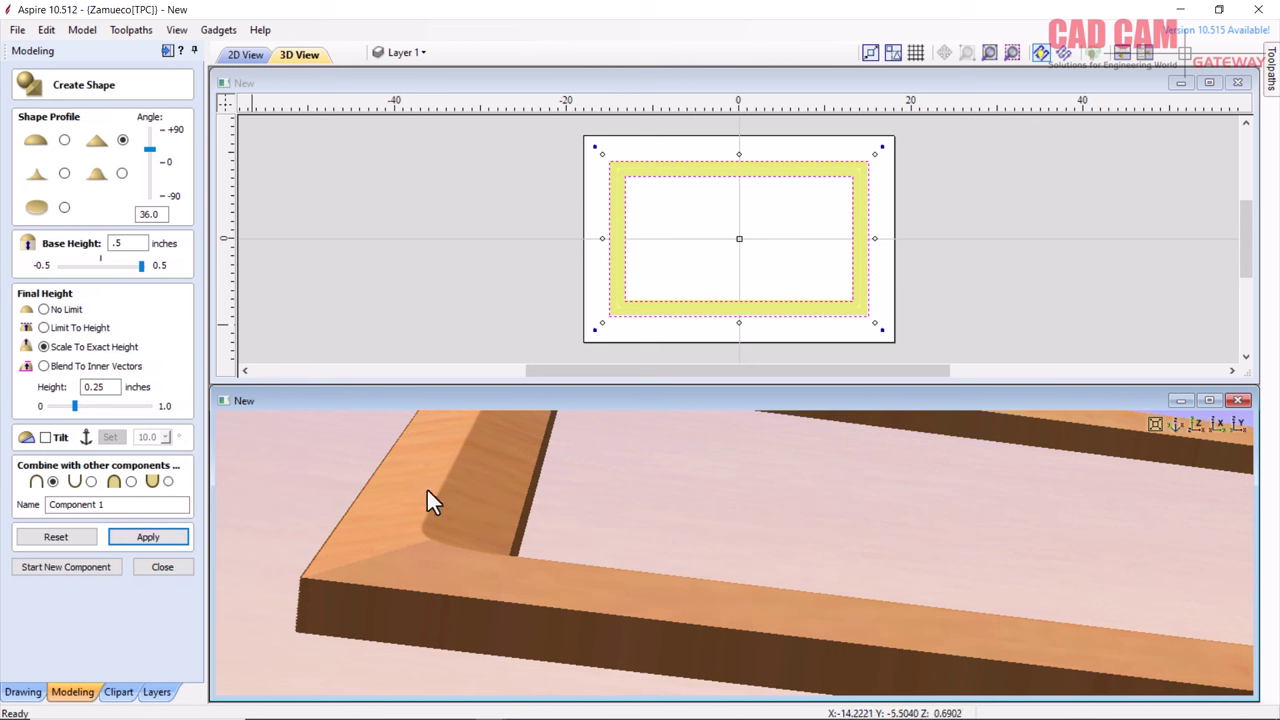
Change the exact height to 0.4 inches, apply it, and raise the profile angle to 79.2.
click(95, 387)
text(0.5)
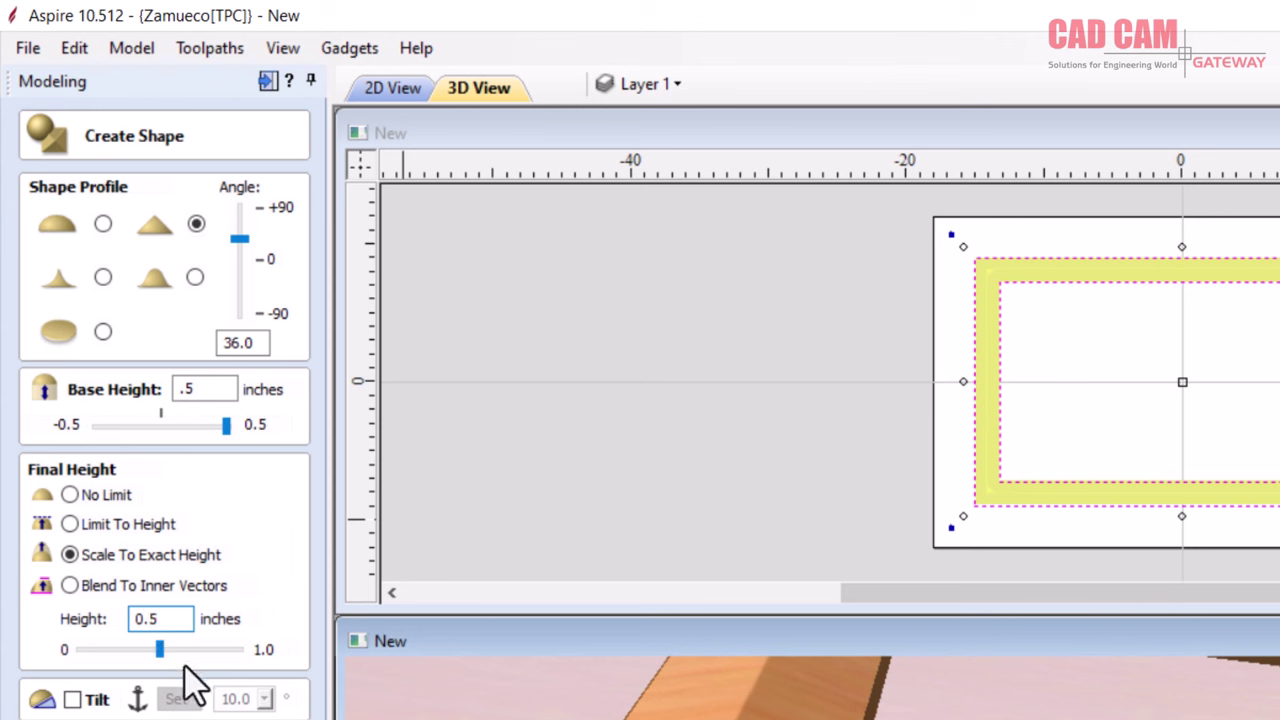
drag(158, 619, 147, 619)
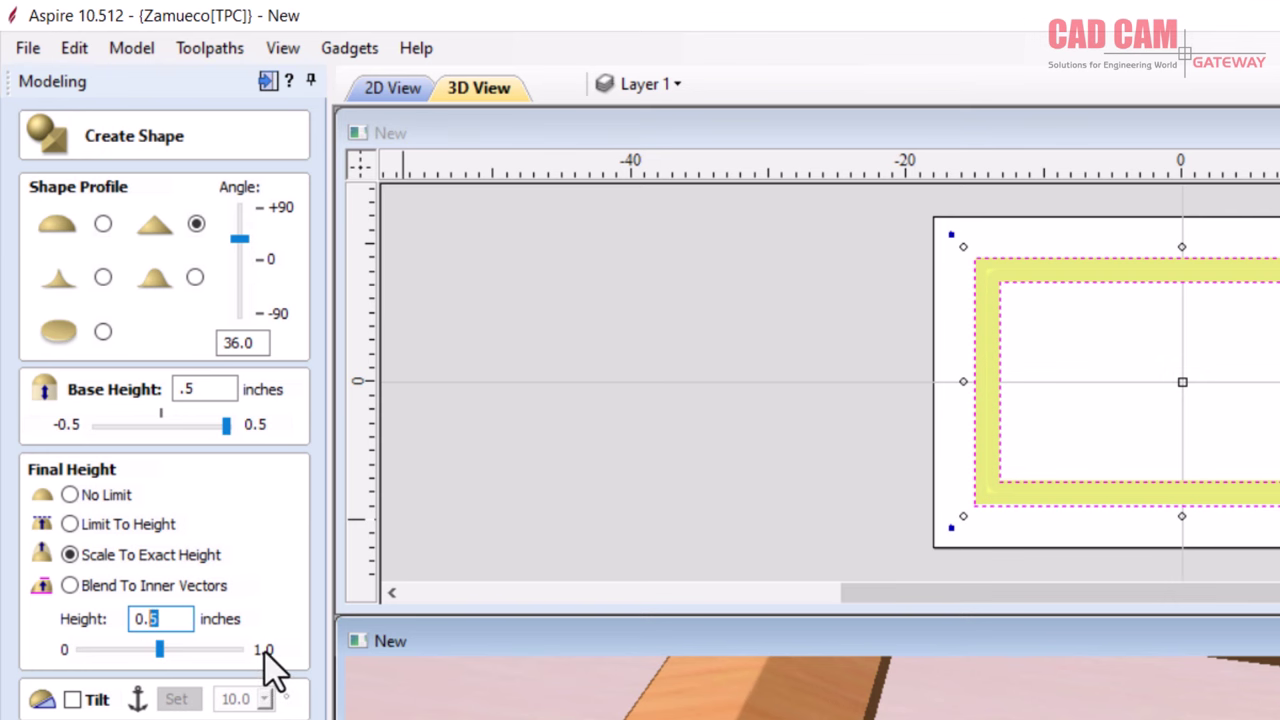
text(4)
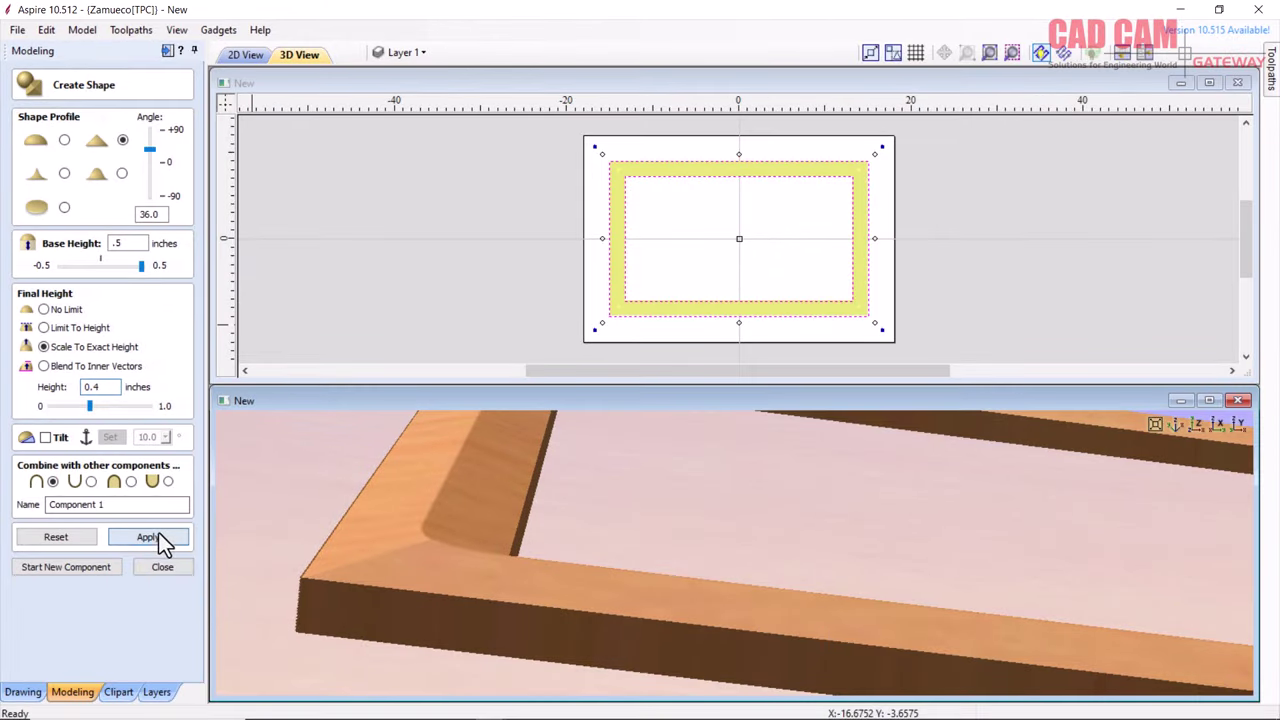
click(150, 537)
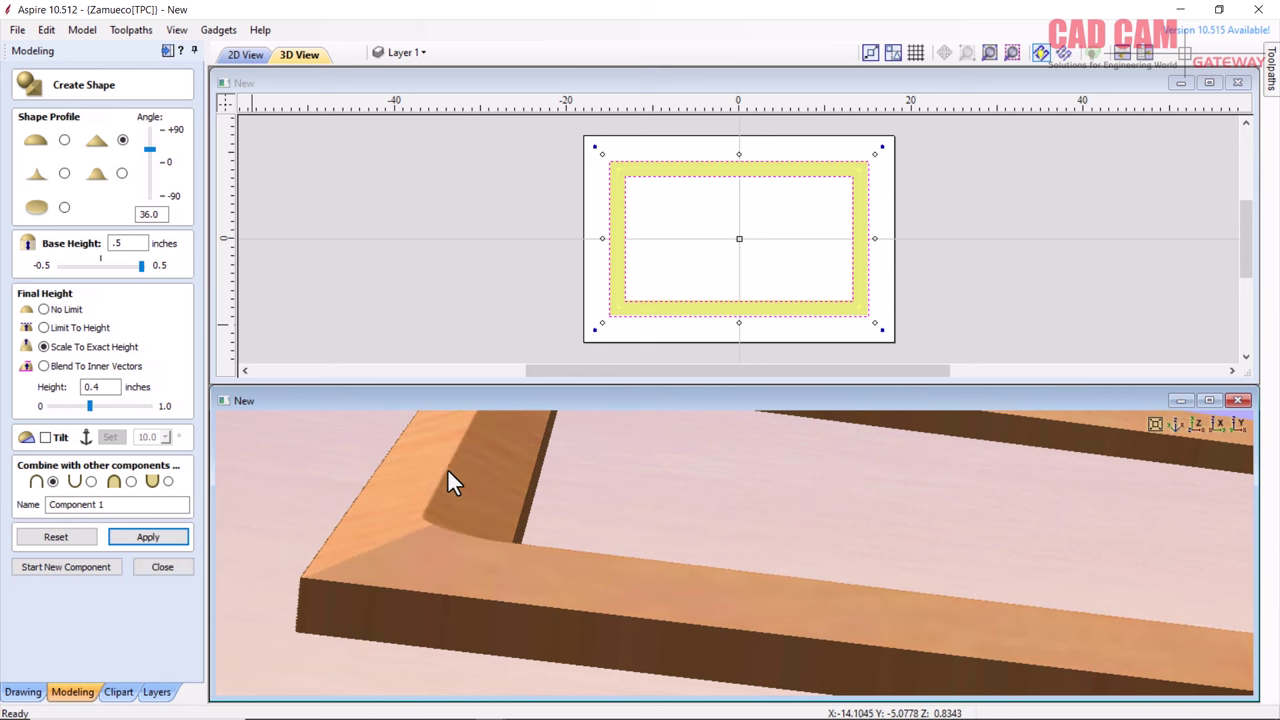
drag(146, 137, 150, 133)
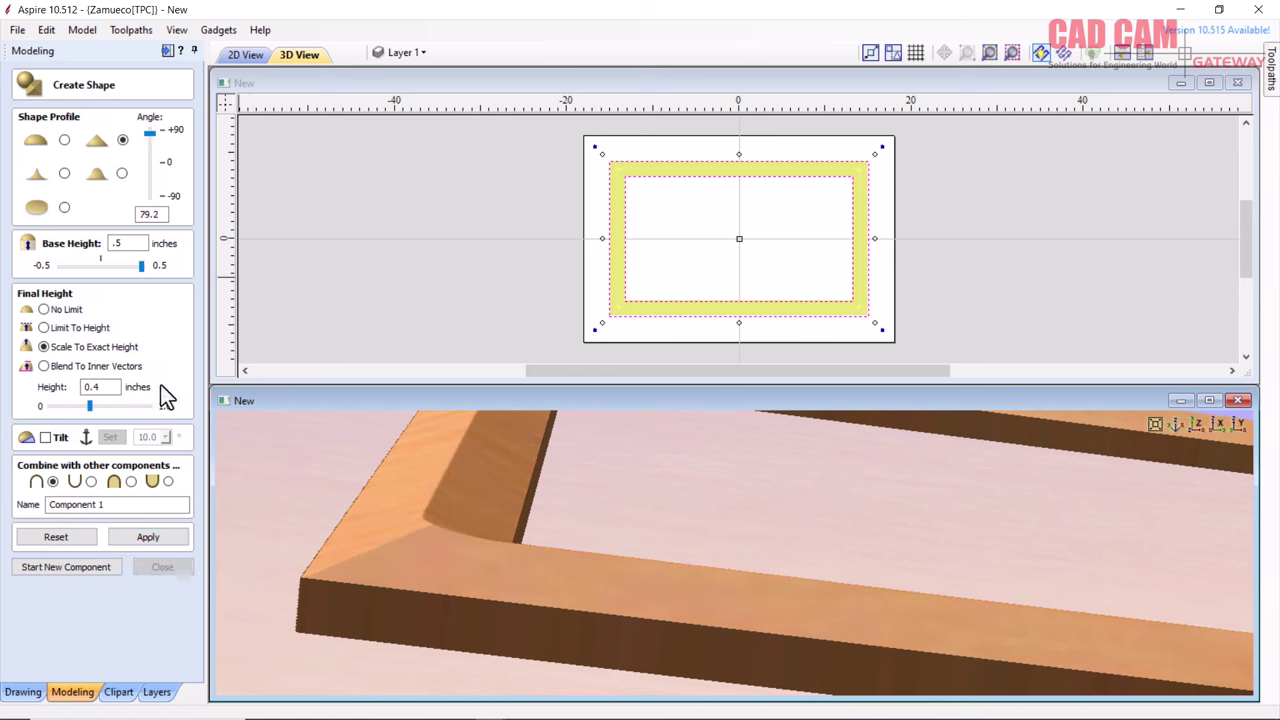
Apply the 79.2° angle and re-enter a 0.5 inch base height, keeping the 0.4 inch height.
click(167, 537)
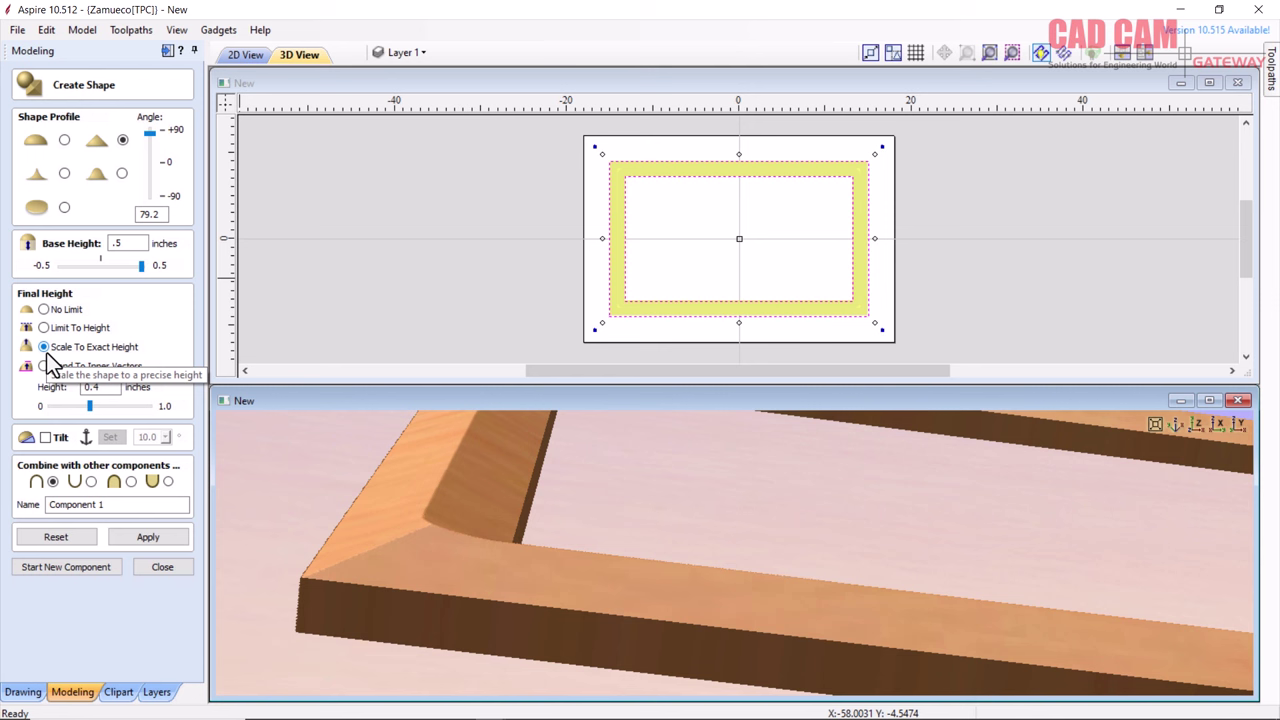
double_click(117, 243)
key(BackSpace)
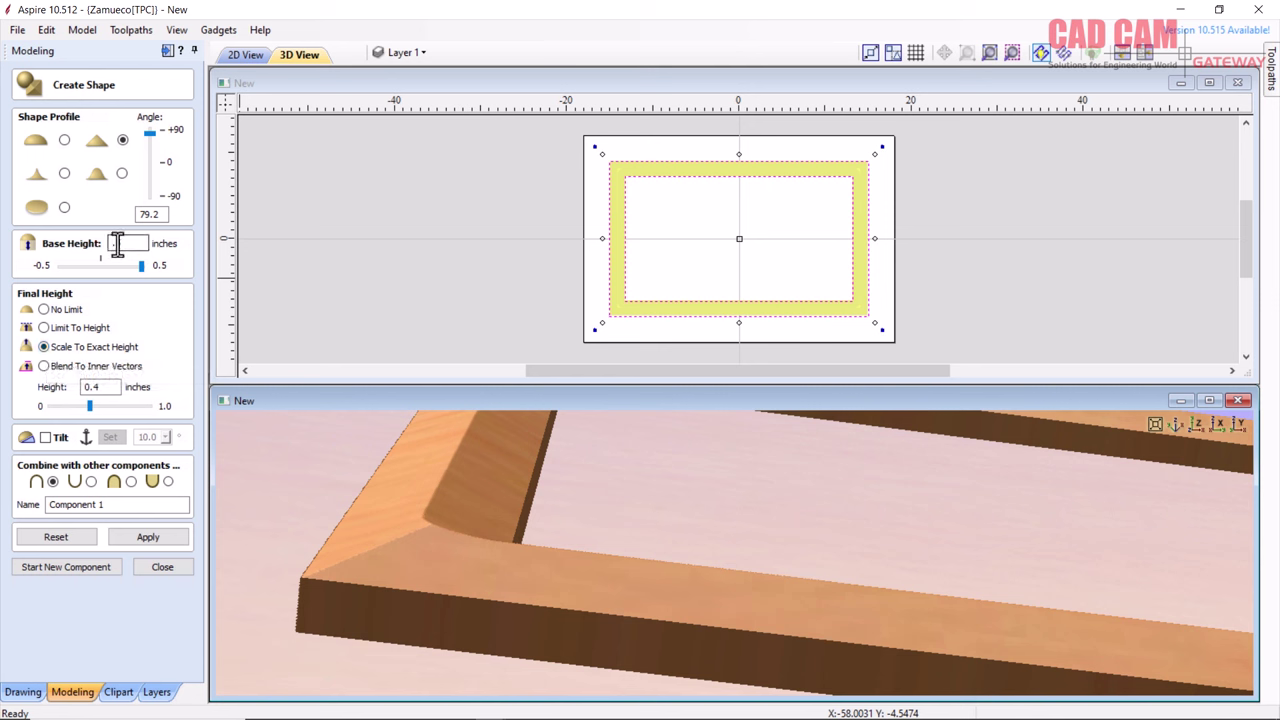
text(.5)
click(111, 392)
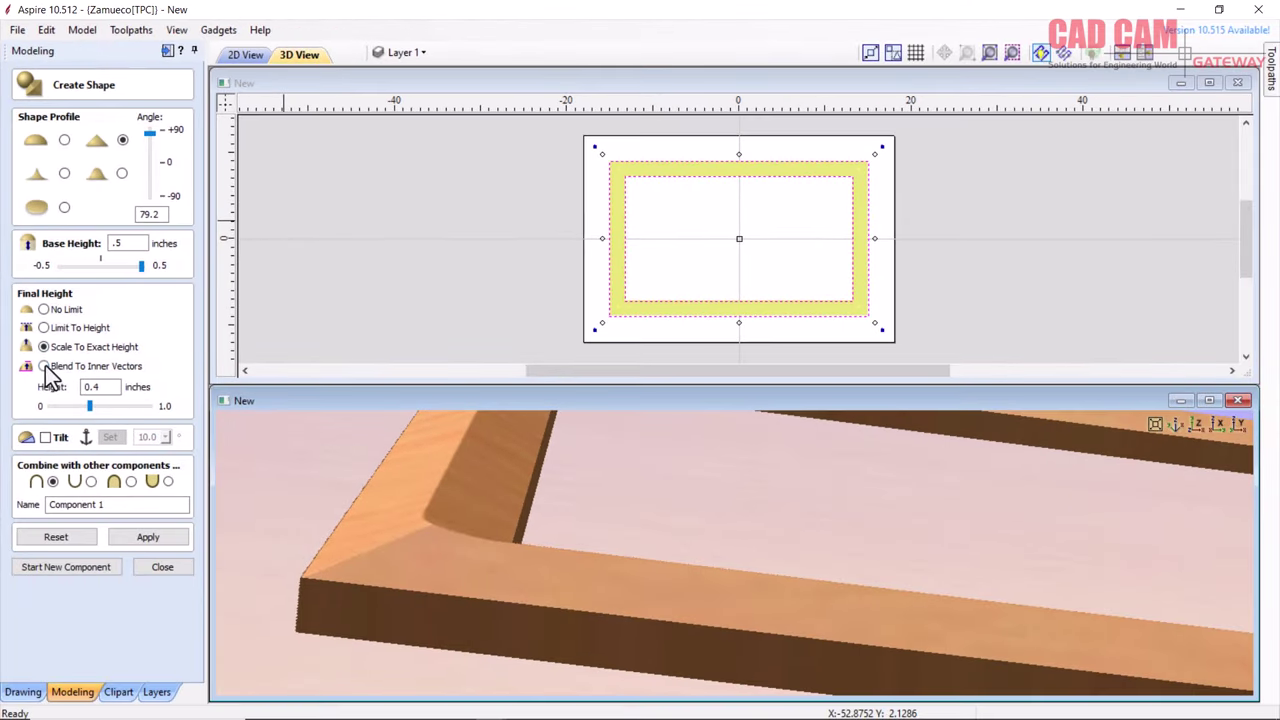
click(43, 366)
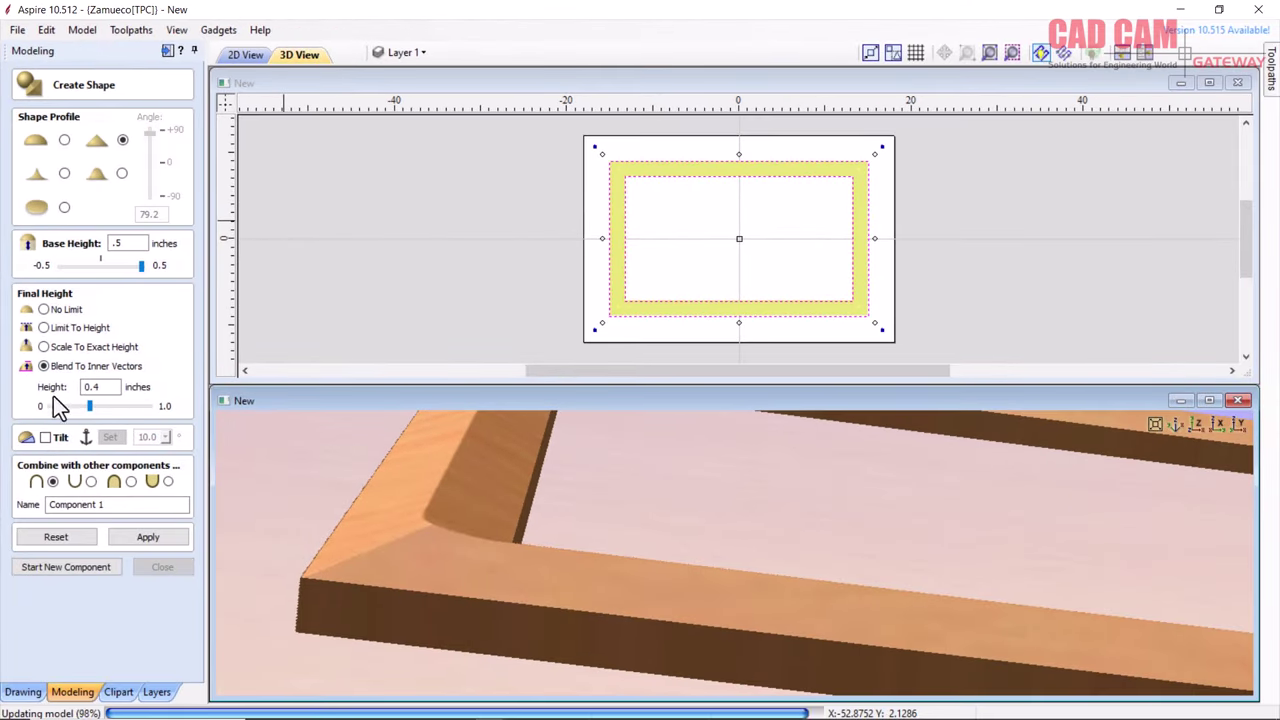
click(163, 537)
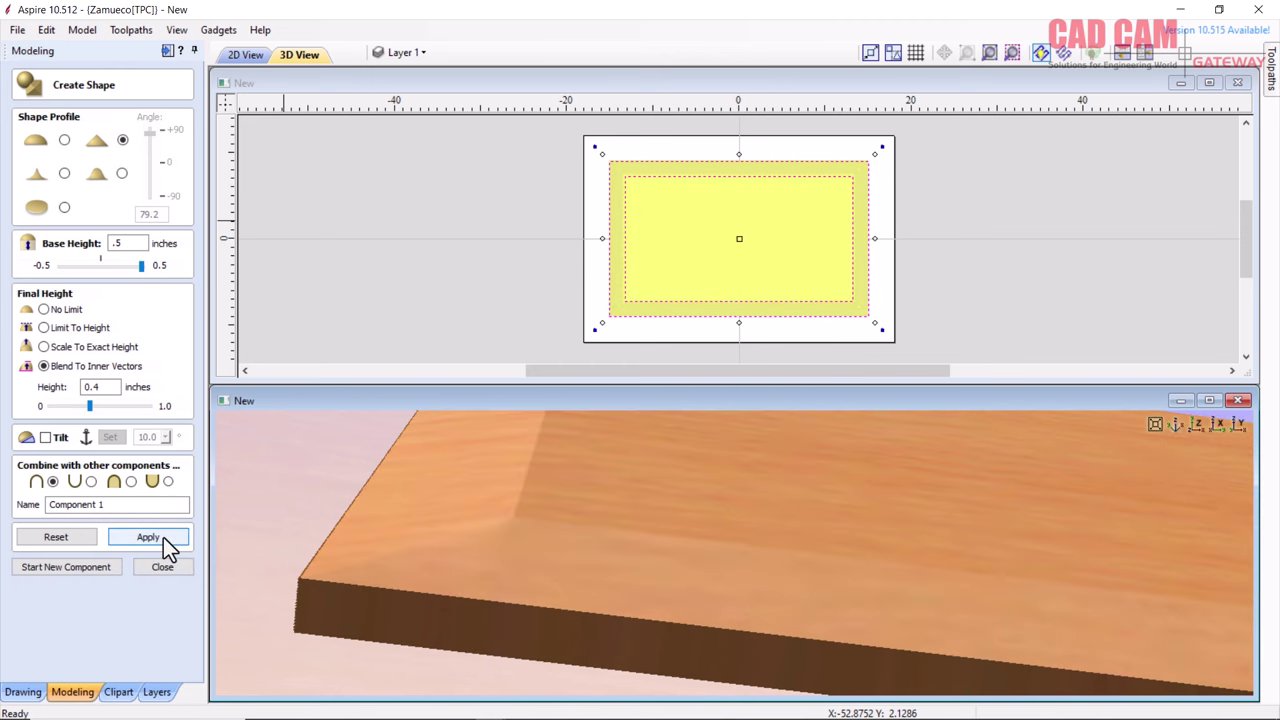
scroll(378, 551, down, 3)
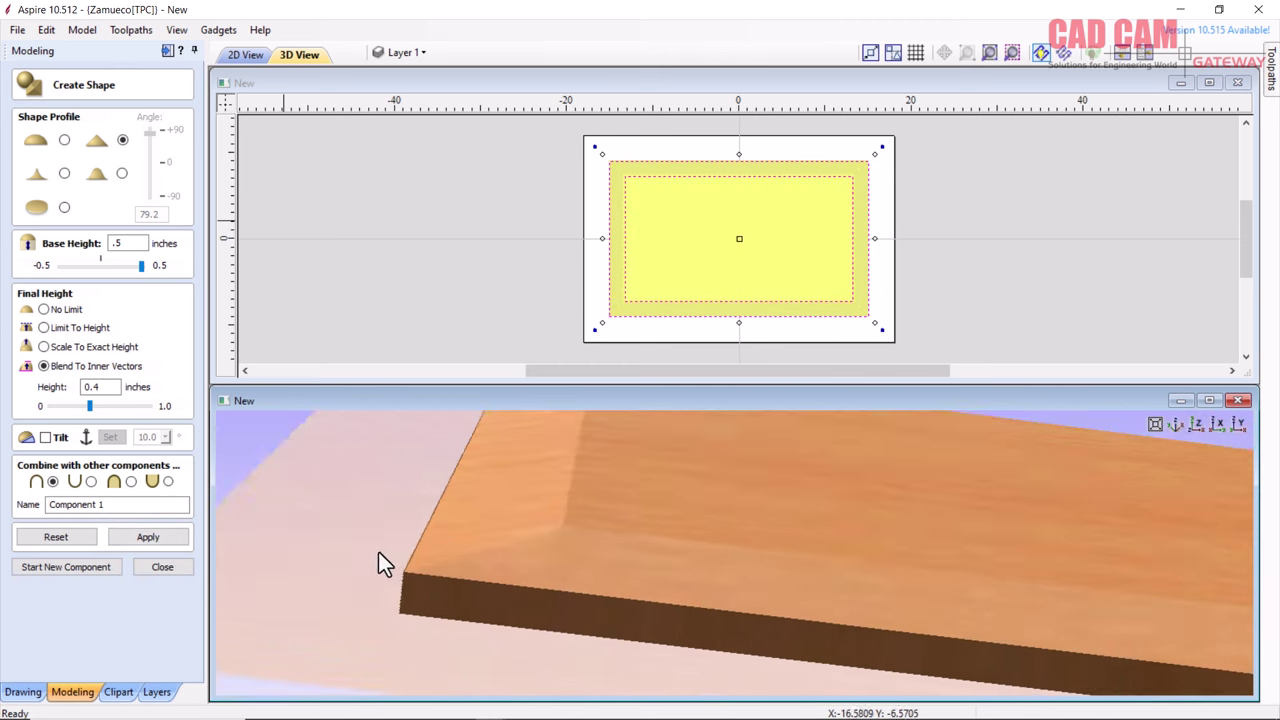
middle_drag(542, 540, 353, 568)
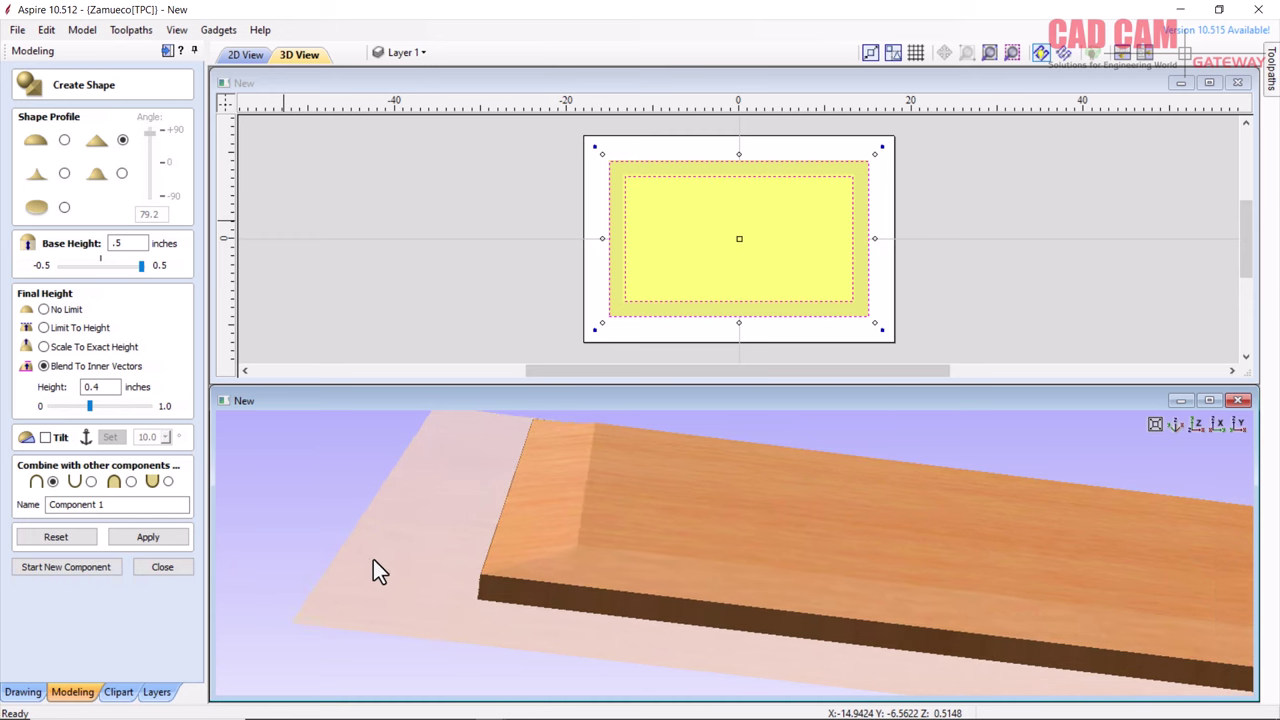
mouse_move(355, 560)
mouse_down()
mouse_move(380, 537)
mouse_move(460, 513)
mouse_move(491, 574)
mouse_move(480, 493)
mouse_move(480, 525)
mouse_up()
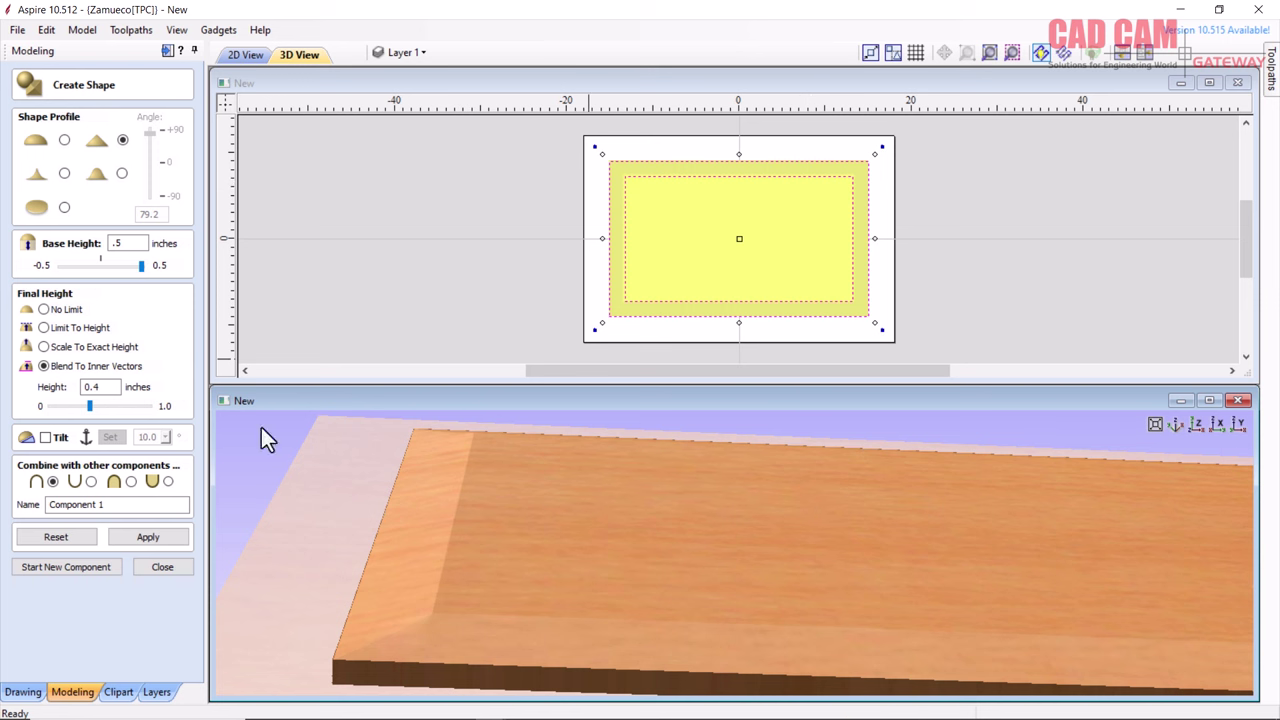
click(45, 347)
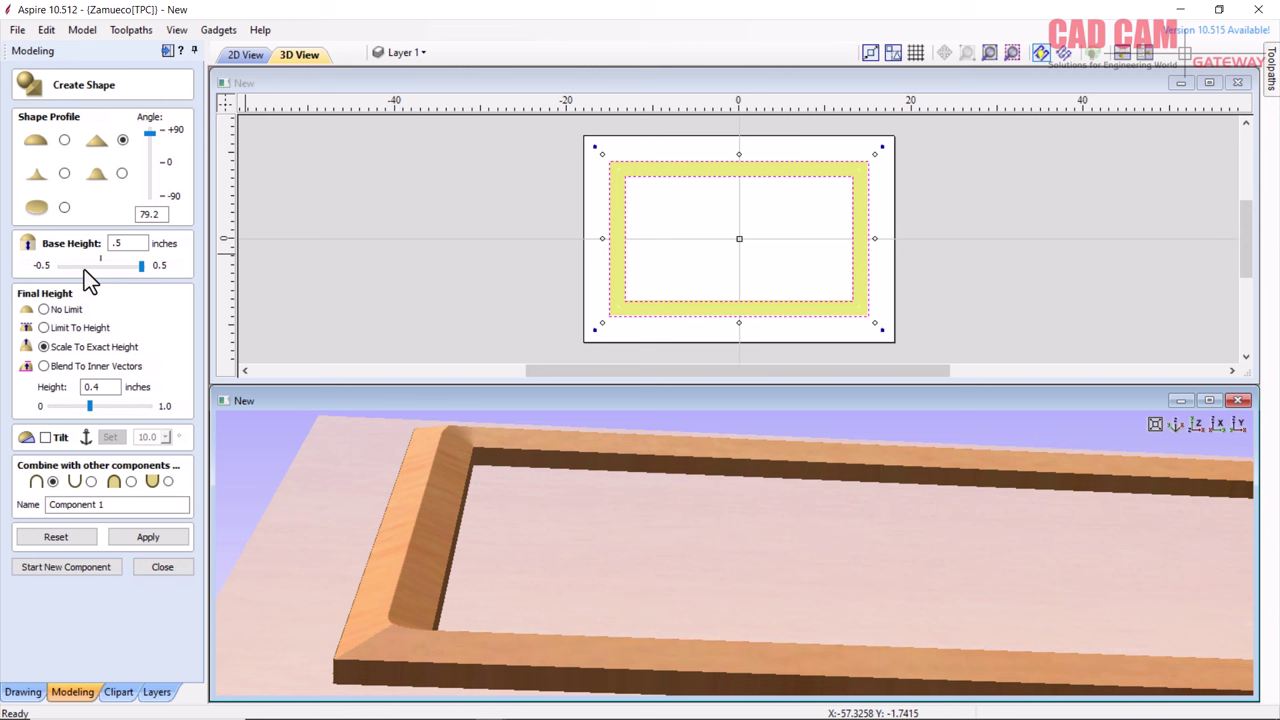
Reapply the exact-height shape, rename the component to 'Outer Frame', and apply it.
click(157, 537)
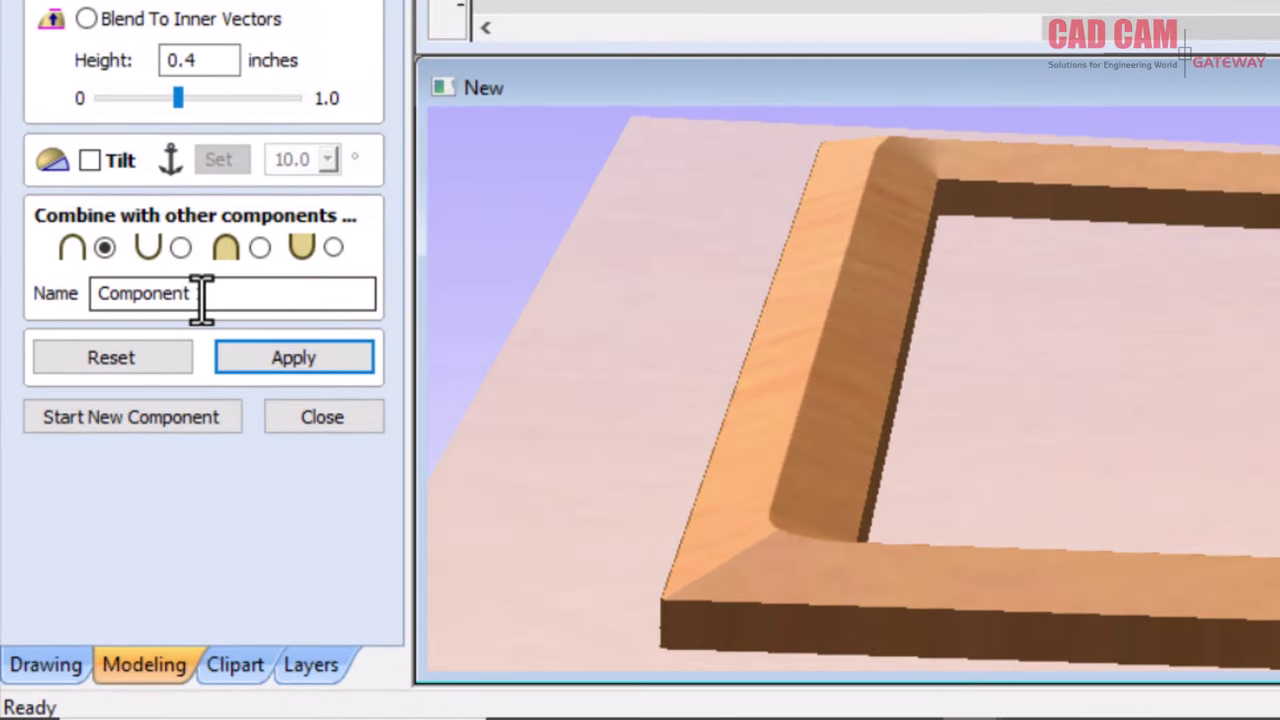
click(202, 297)
text(1)
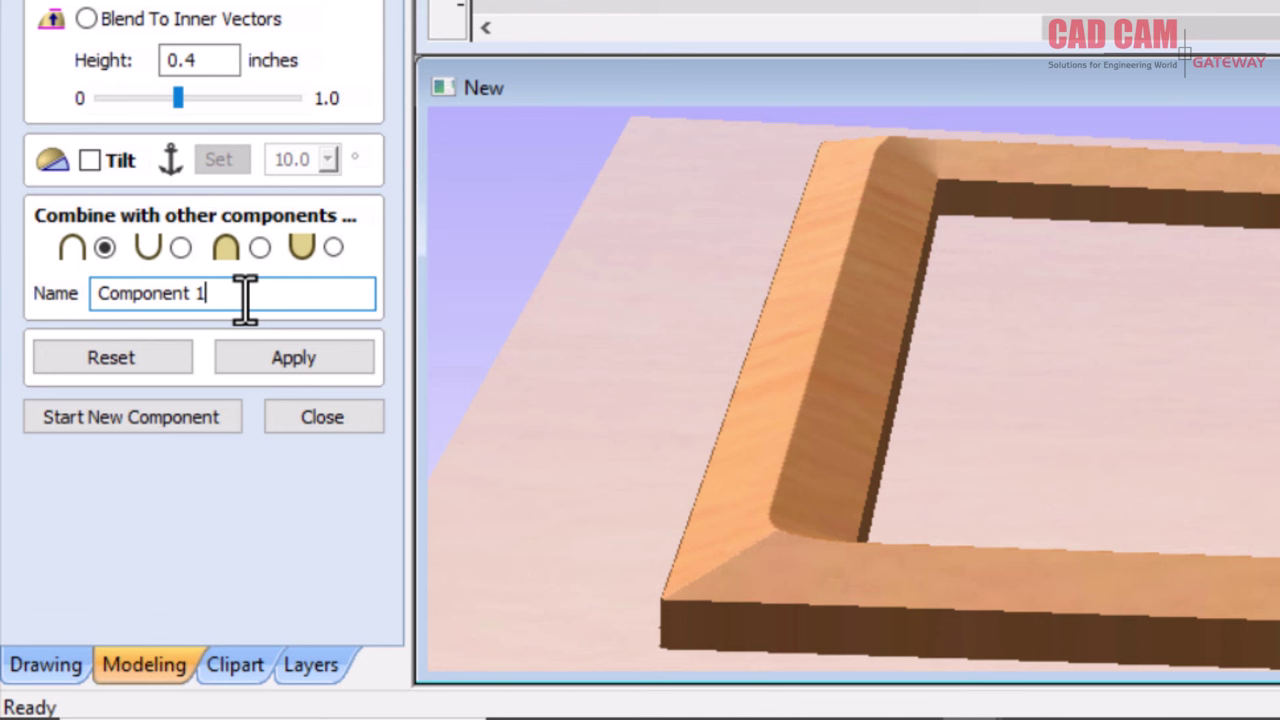
key(Left)
key(Left)
key(shift+Left)
key(shift+Left)
key(shift+Left)
key(shift+Left)
key(shift+Left)
key(shift+Left)
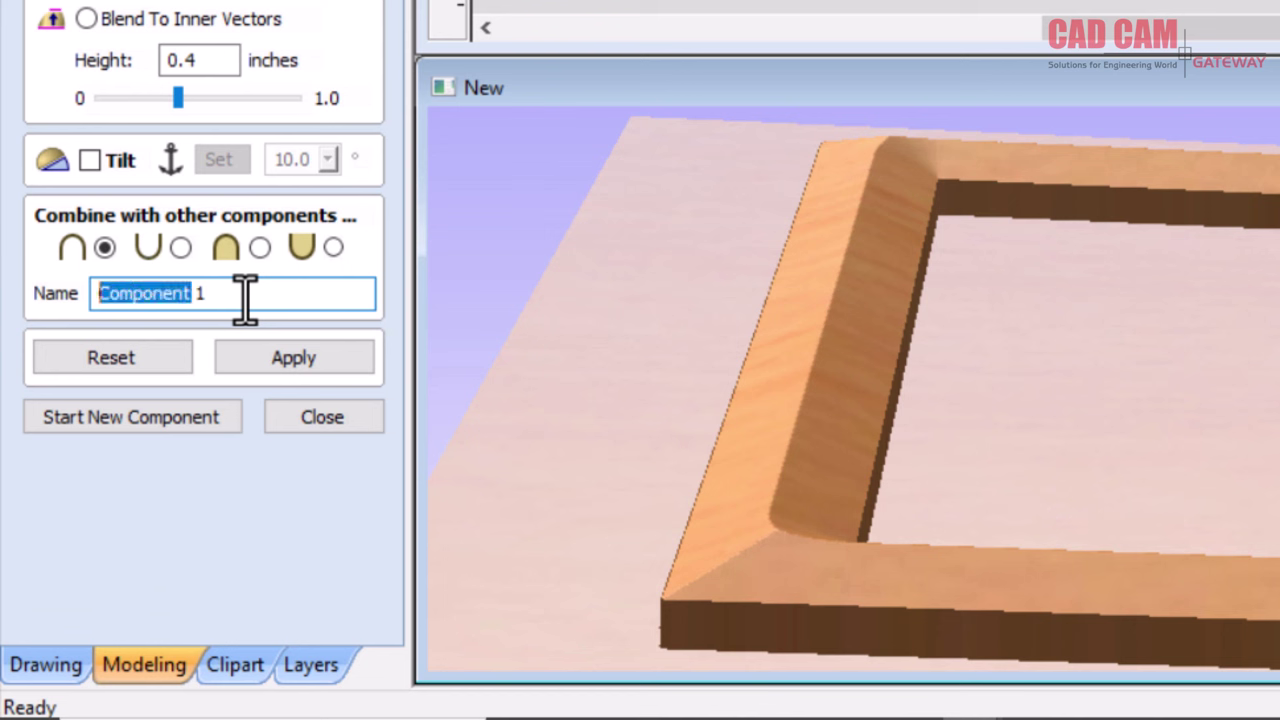
key(ctrl+a)
text(Outer Frame)
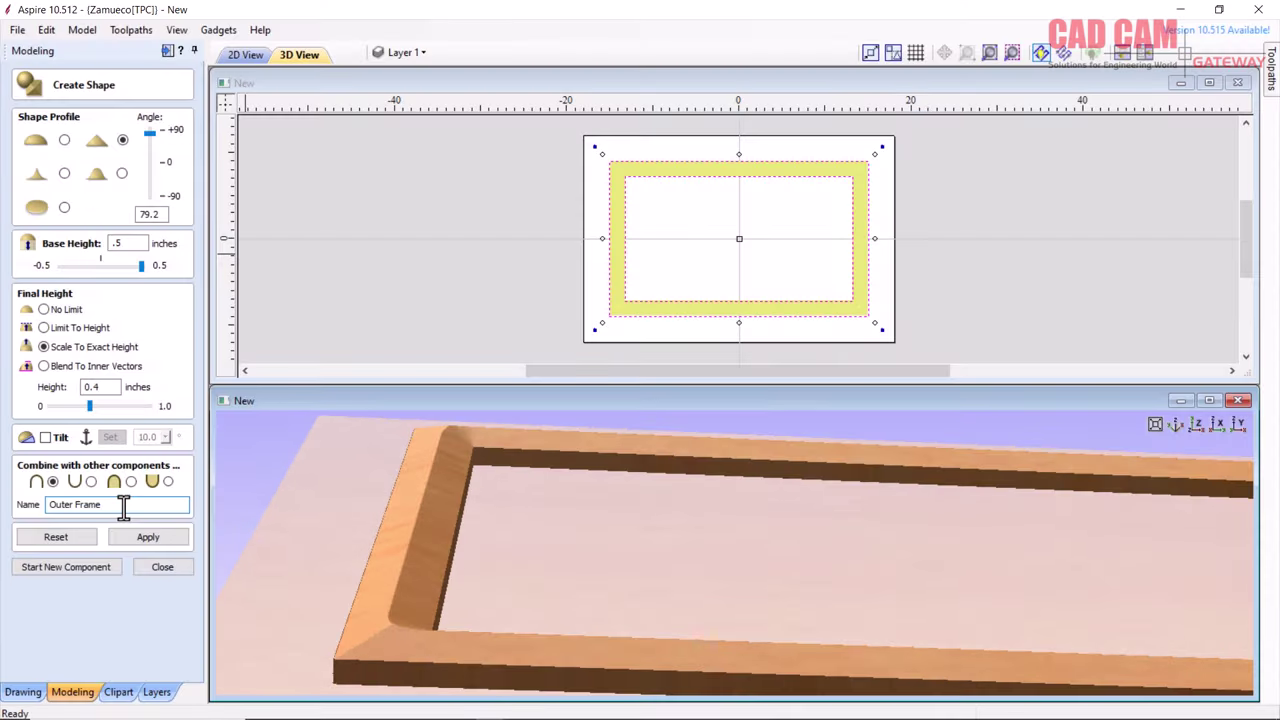
click(140, 539)
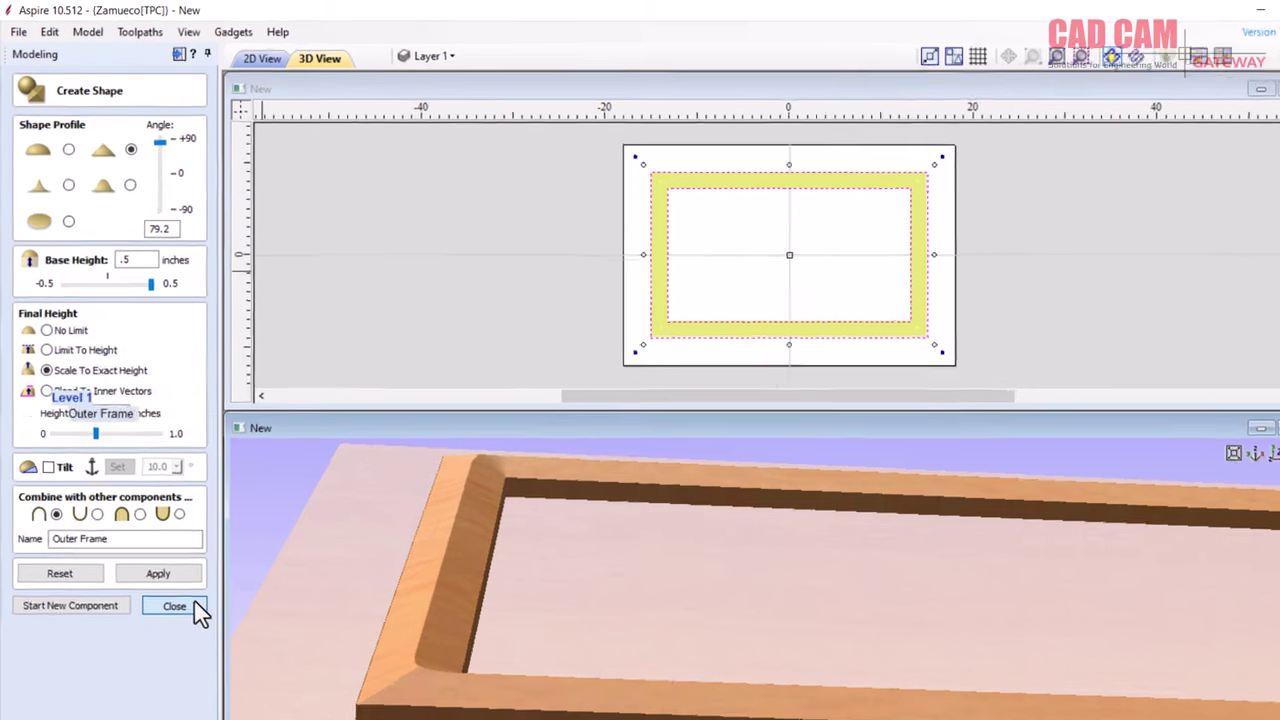
Close the Create Shape form and check Level 1's options in the Components tree.
click(163, 567)
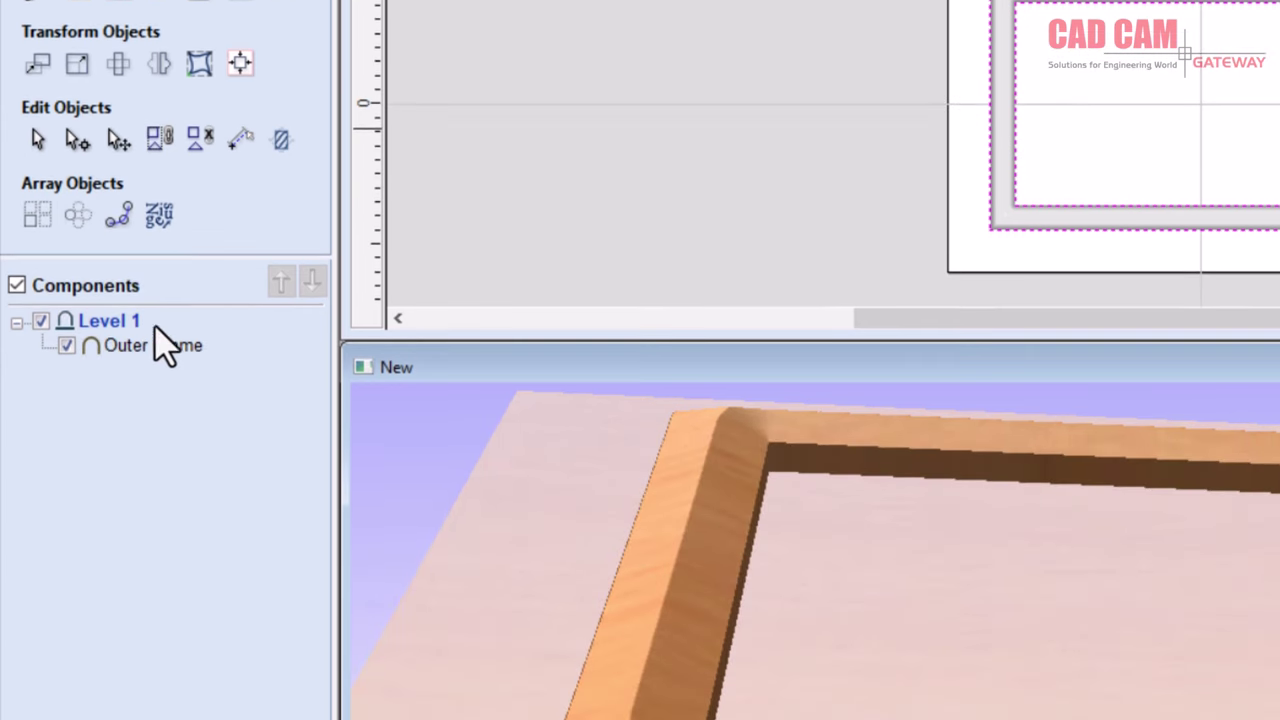
mouse_move(152, 345)
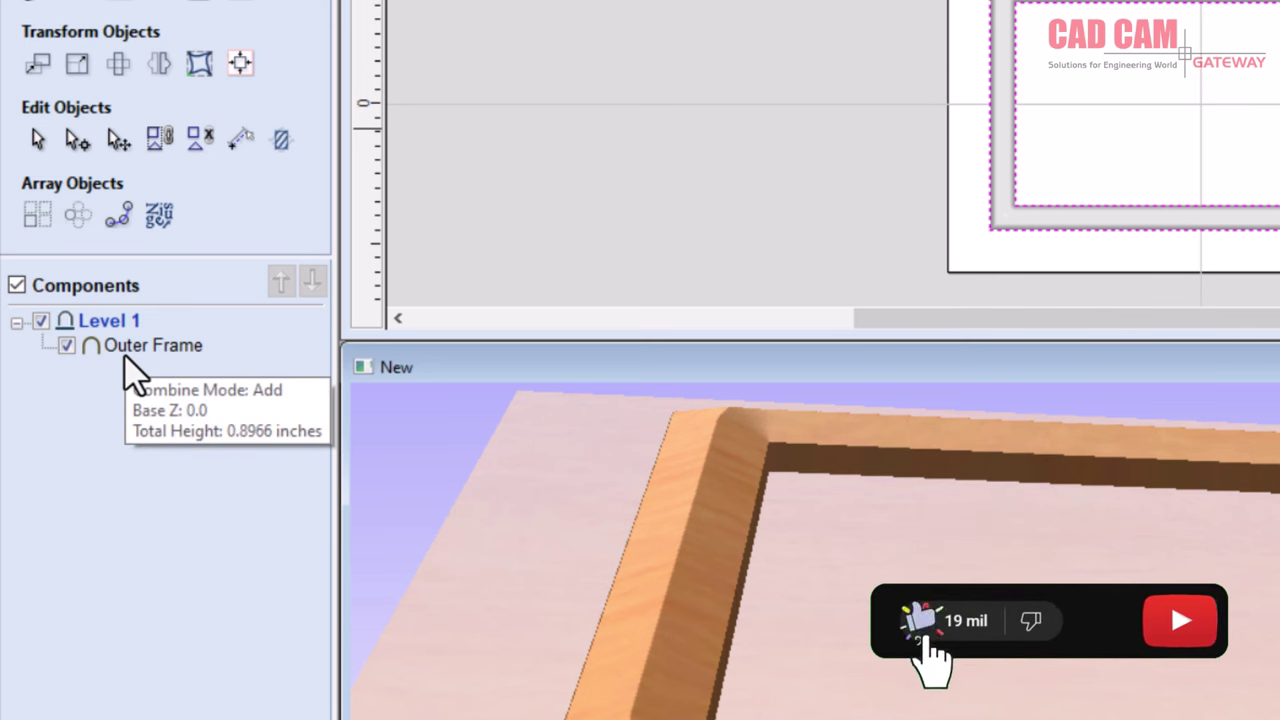
double_click(82, 328)
right_click(82, 331)
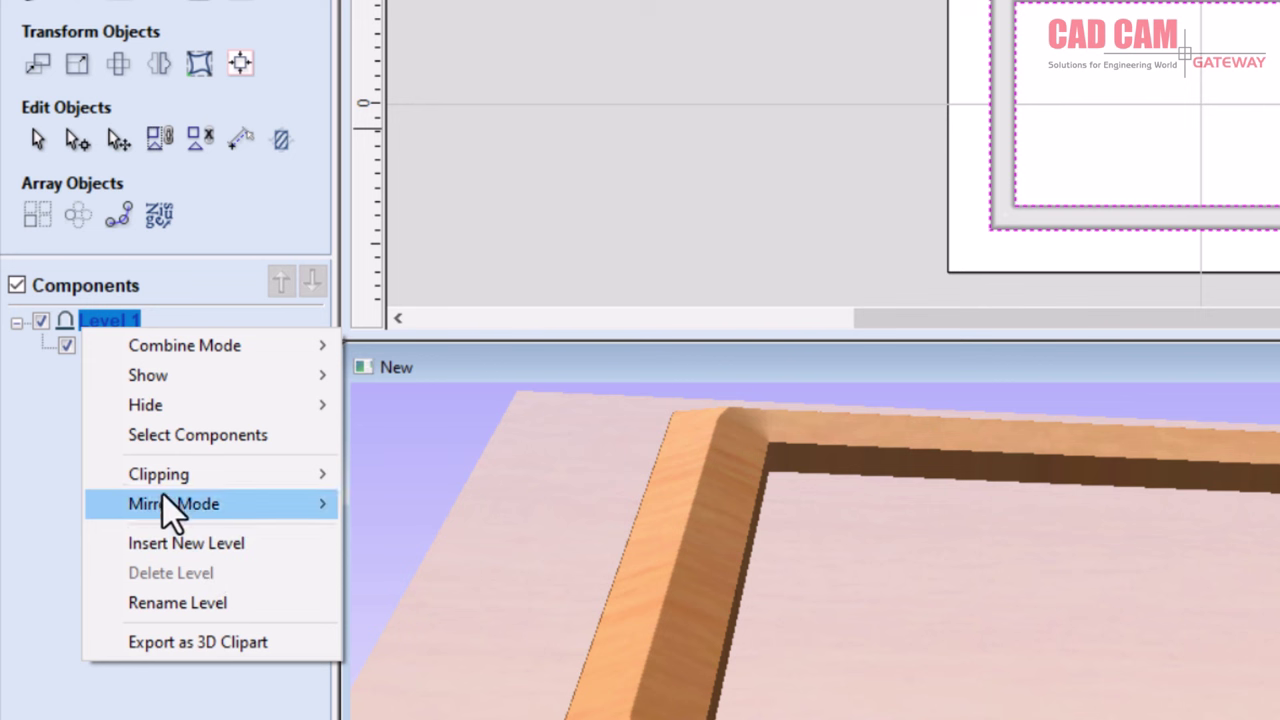
click(32, 416)
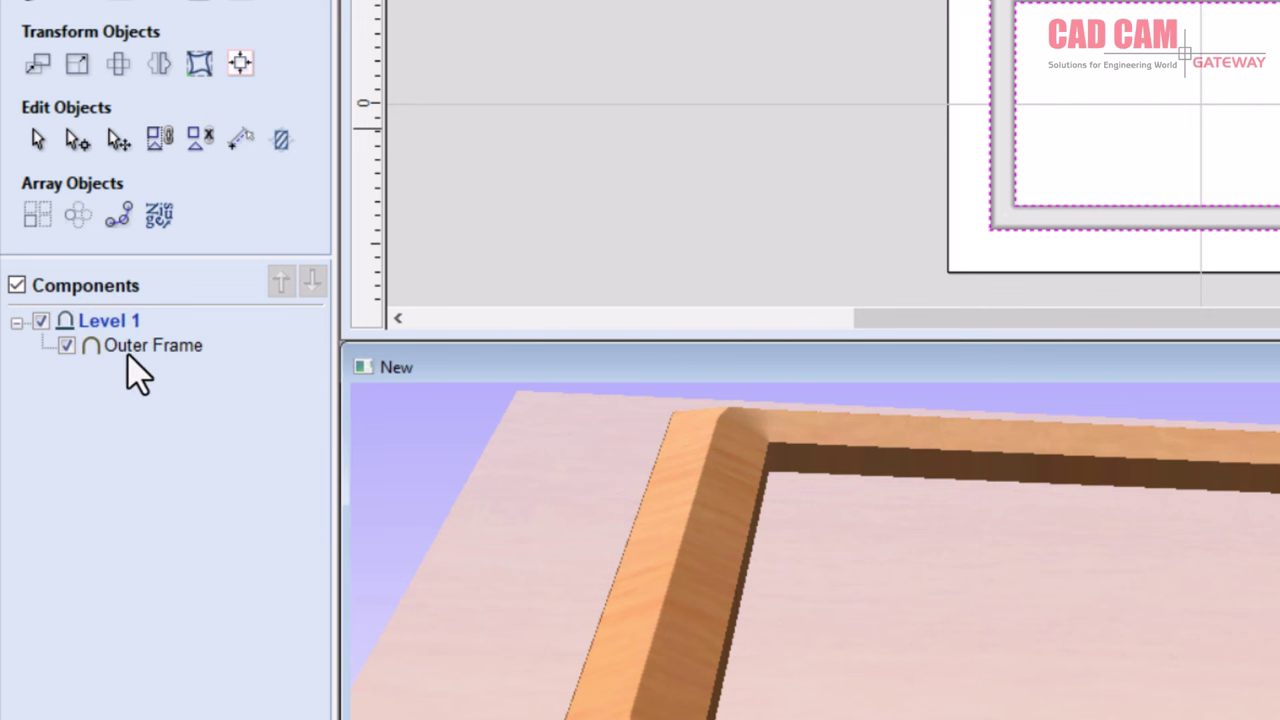
Select and then deselect the Outer Frame component under Level 1.
double_click(128, 350)
key(Return)
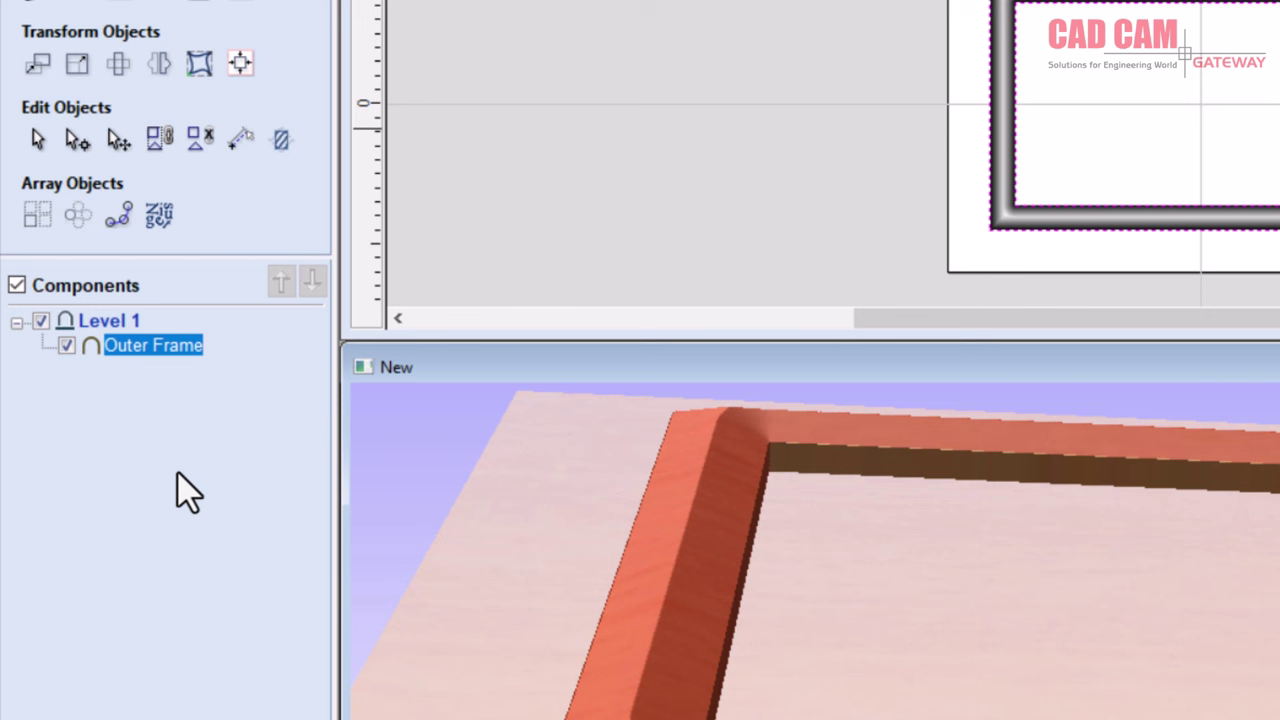
click(137, 365)
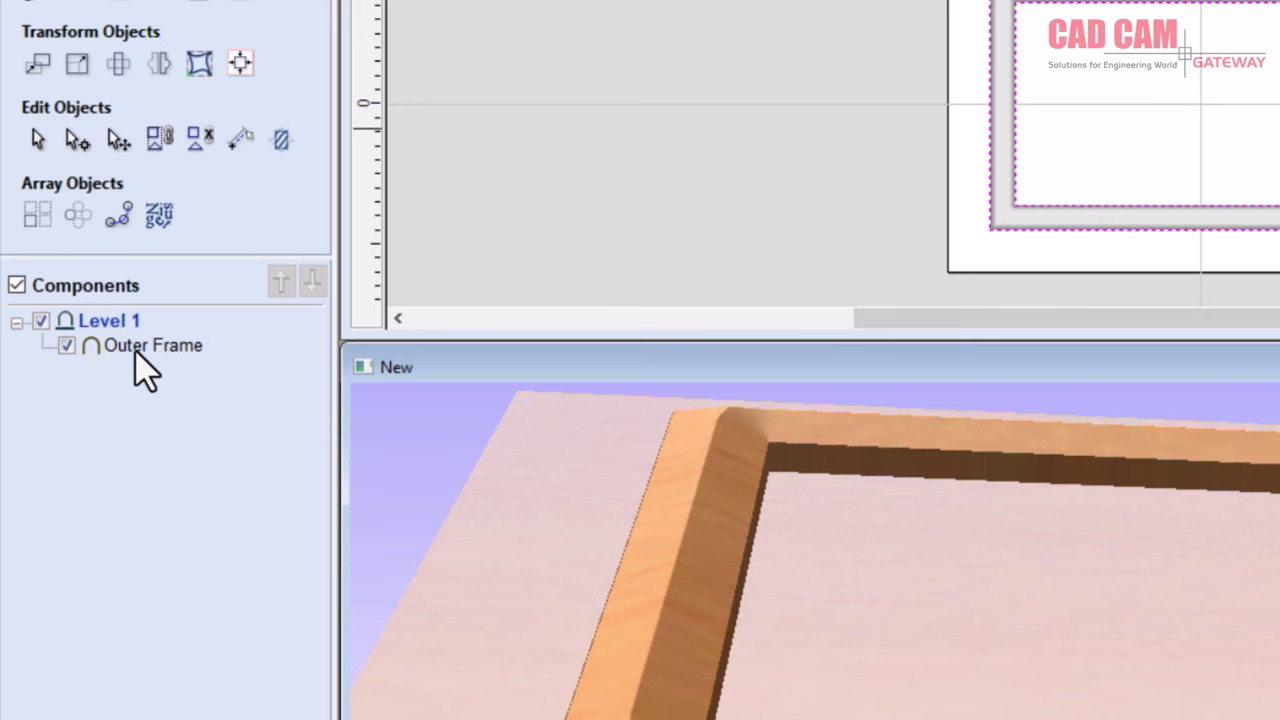
key(Return)
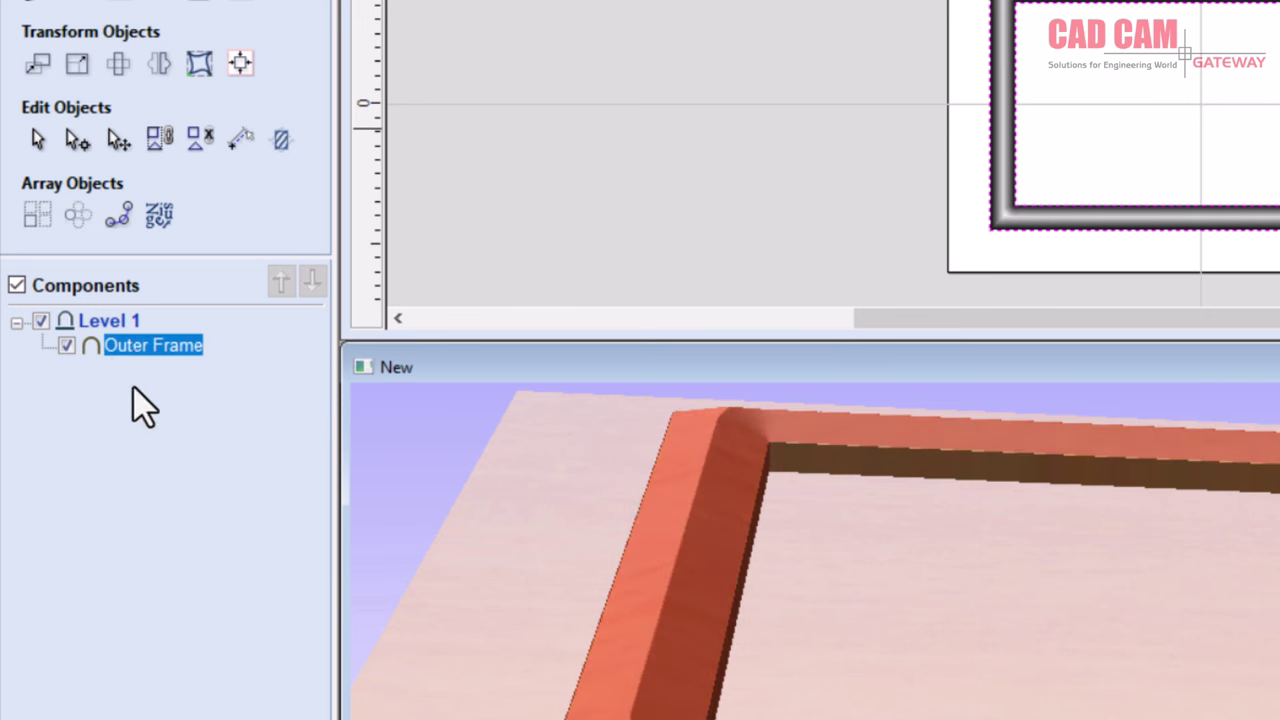
Open Properties for the Outer Frame component from its right-click menu.
right_click(125, 347)
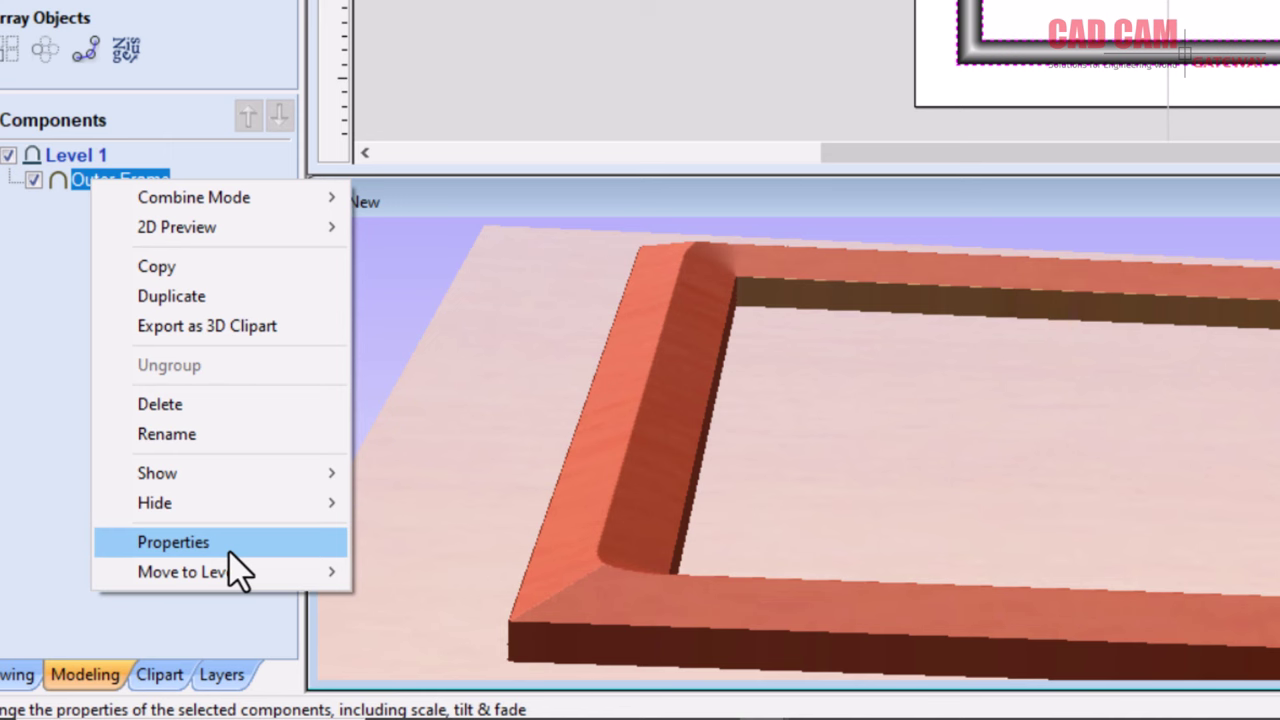
click(230, 548)
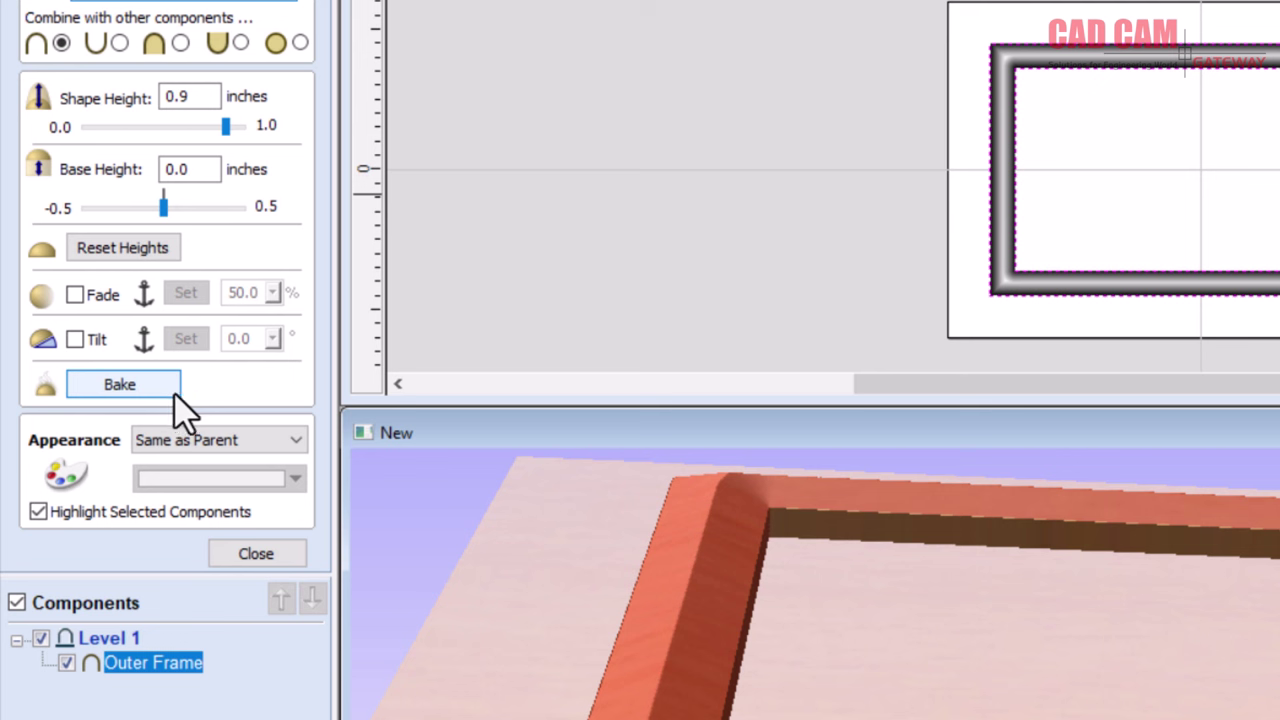
Close the Outer Frame properties form and orbit the 3D view around the frame.
click(262, 560)
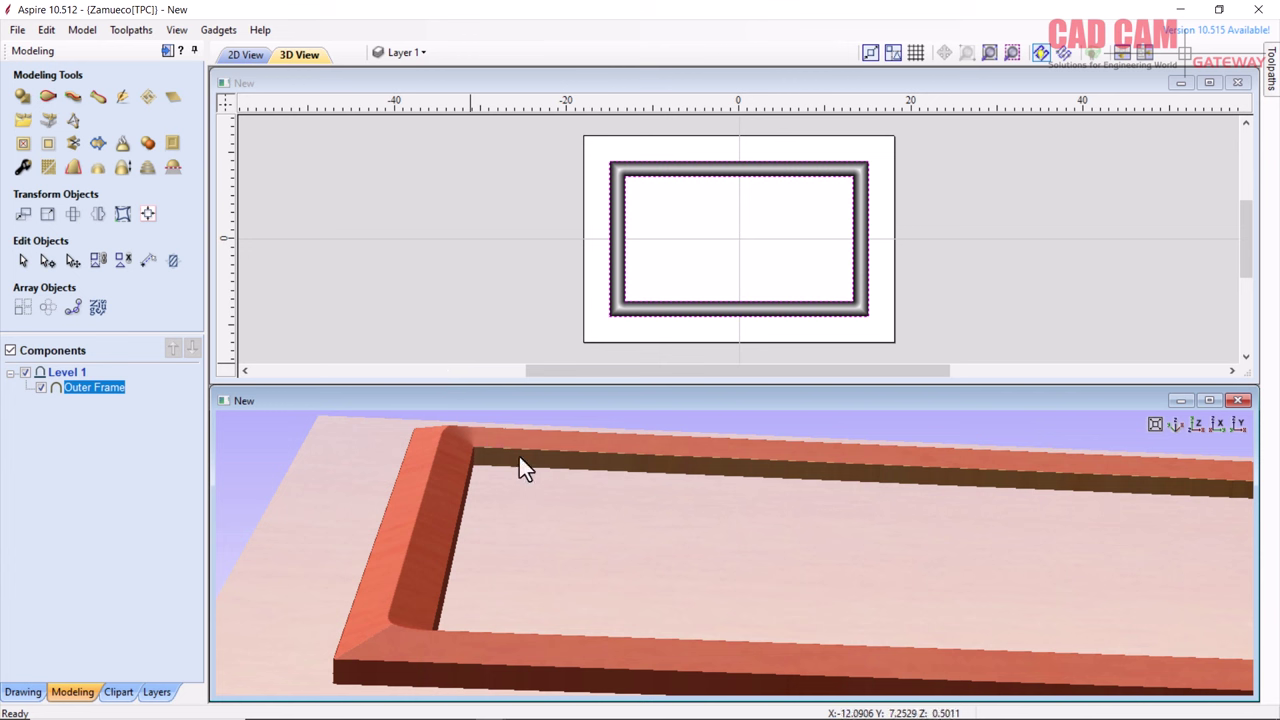
mouse_move(547, 445)
mouse_down()
mouse_move(533, 479)
mouse_move(549, 651)
mouse_move(431, 429)
mouse_move(561, 460)
mouse_move(794, 609)
mouse_move(694, 629)
mouse_move(663, 599)
mouse_move(690, 566)
mouse_up()
click(1200, 426)
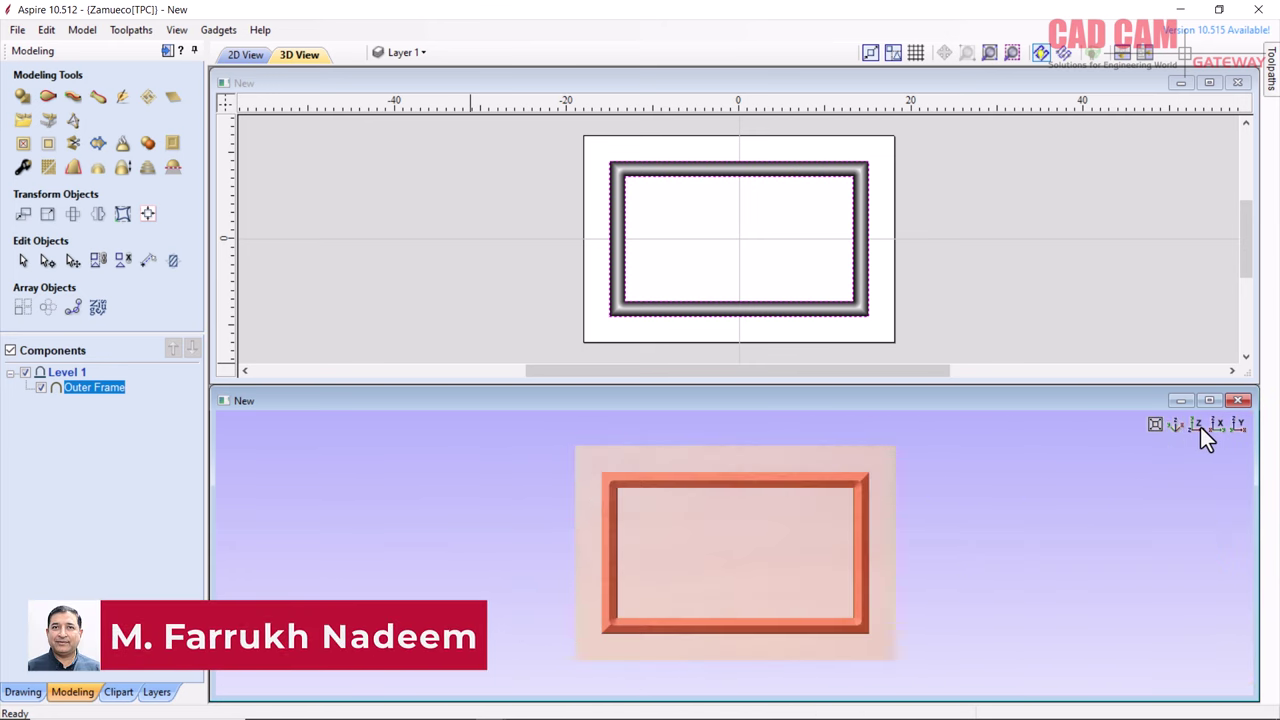
click(1218, 428)
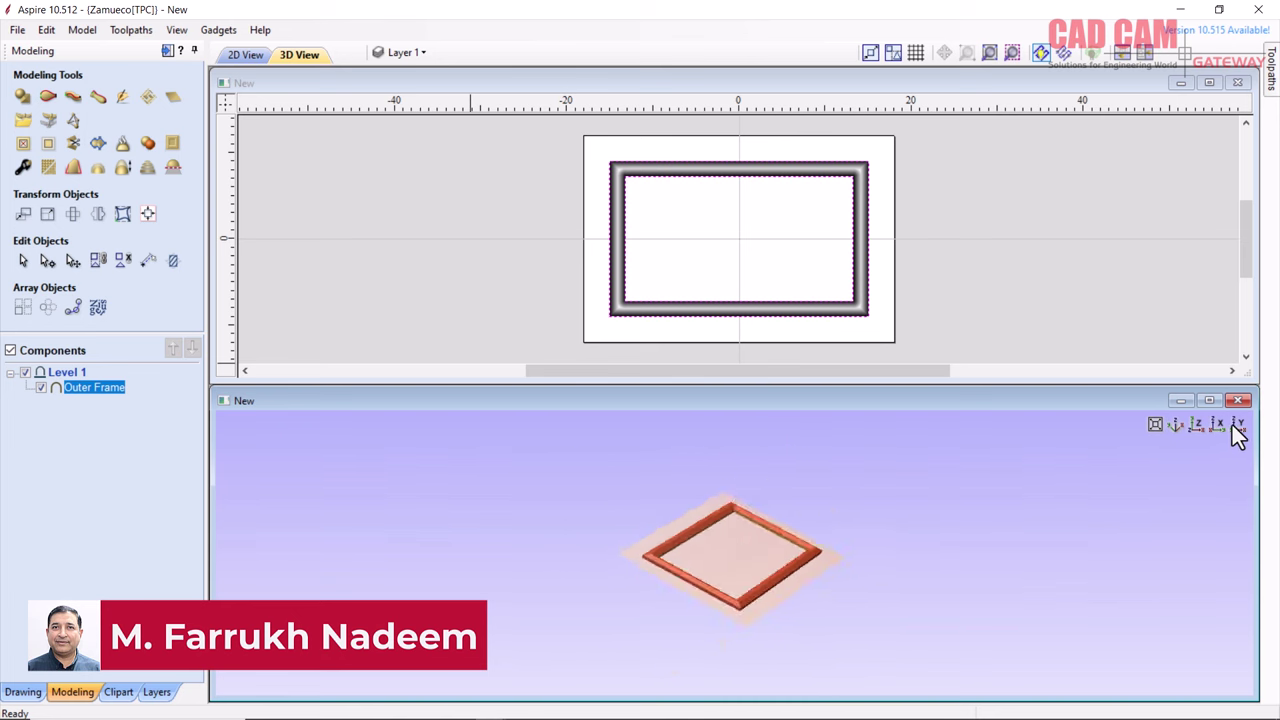
click(1237, 425)
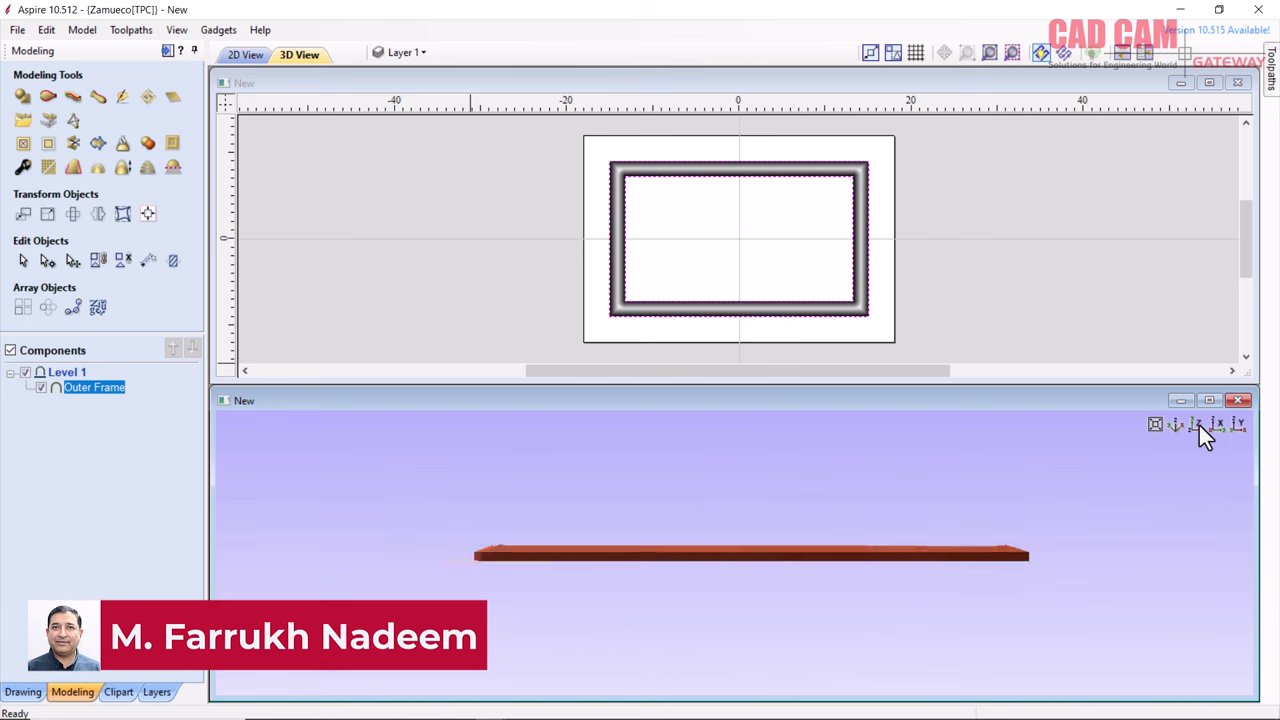
click(1199, 425)
click(1177, 427)
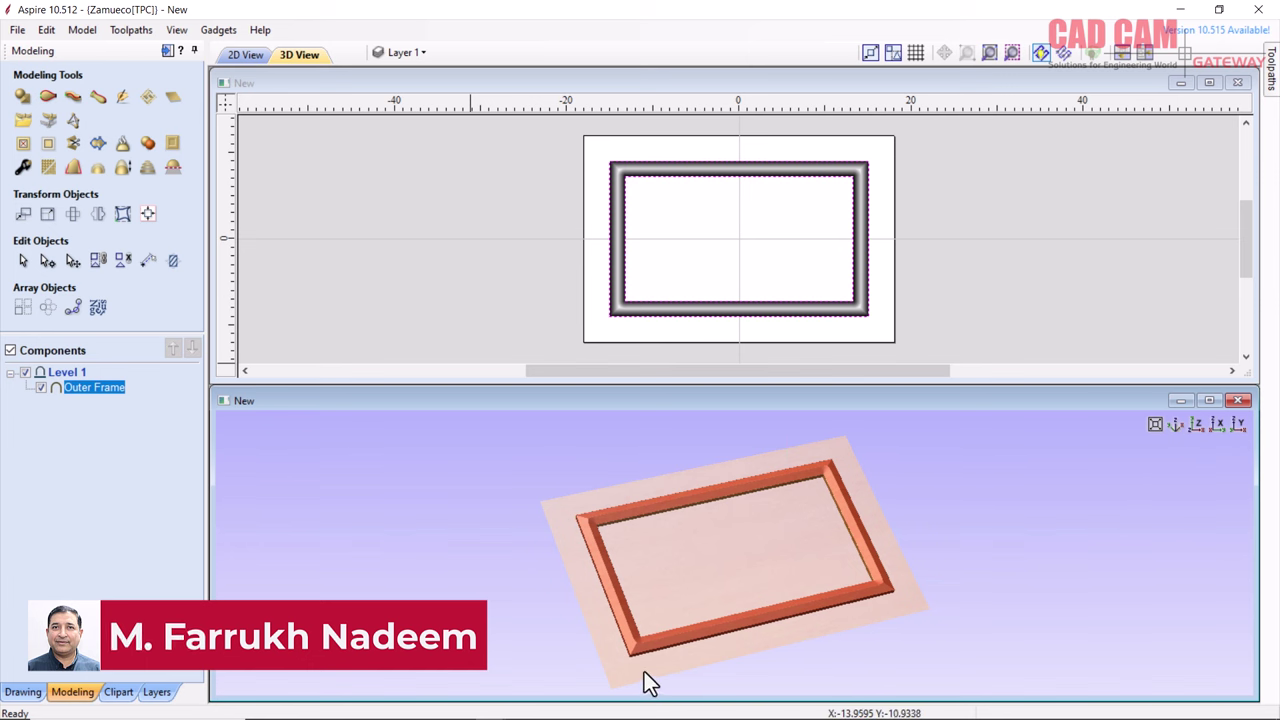
scroll(644, 671, up, 3)
scroll(642, 669, up, 3)
scroll(641, 668, up, 3)
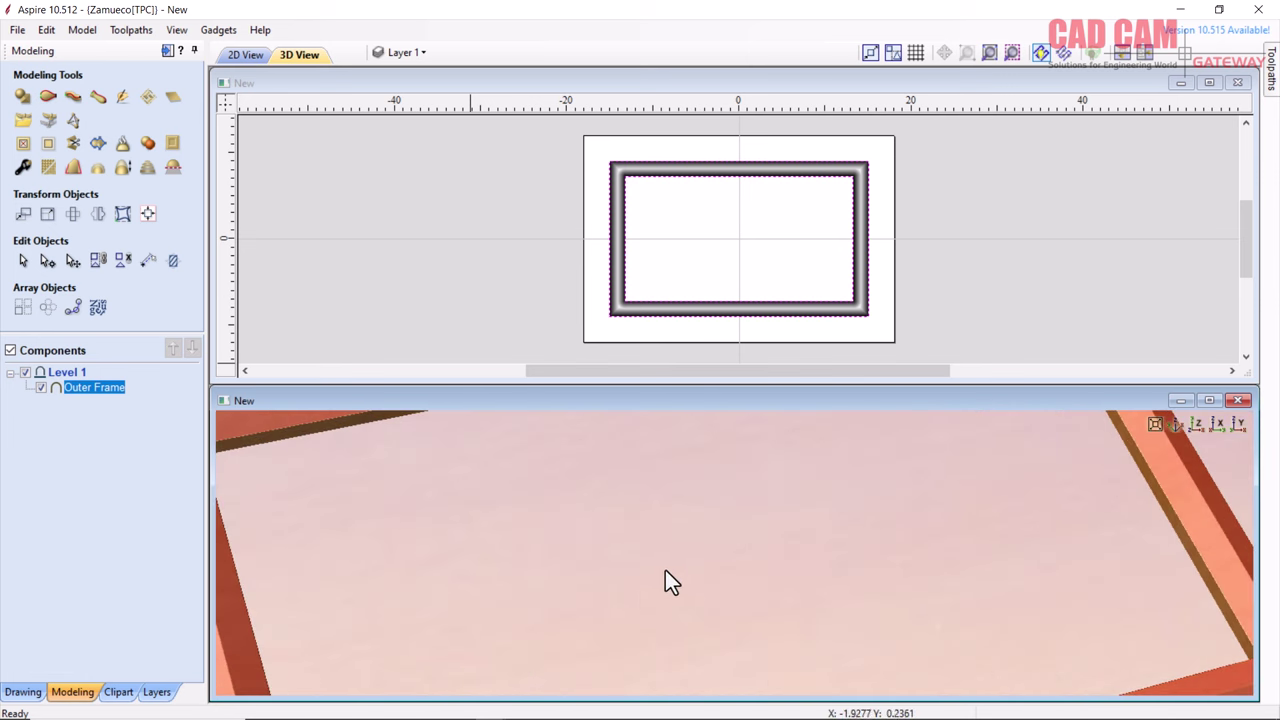
scroll(666, 565, down, 2)
scroll(668, 560, down, 2)
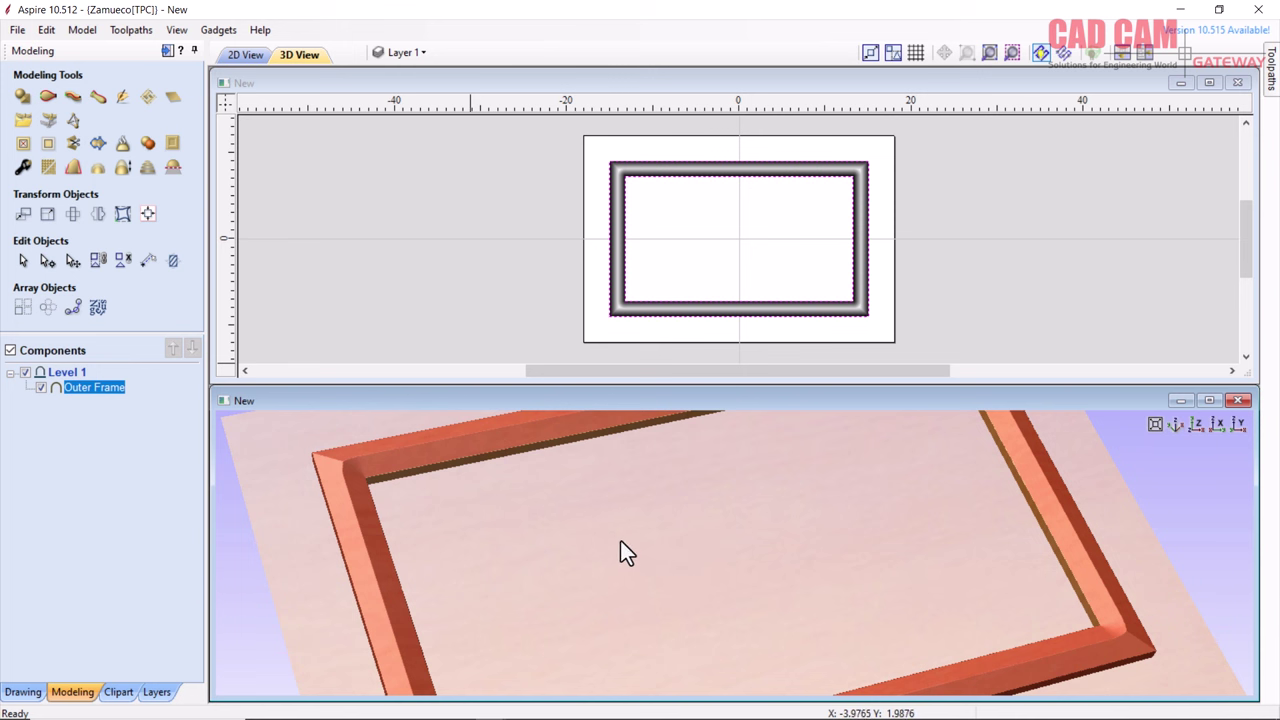
mouse_move(610, 563)
mouse_down()
mouse_move(647, 353)
mouse_move(705, 335)
mouse_up()
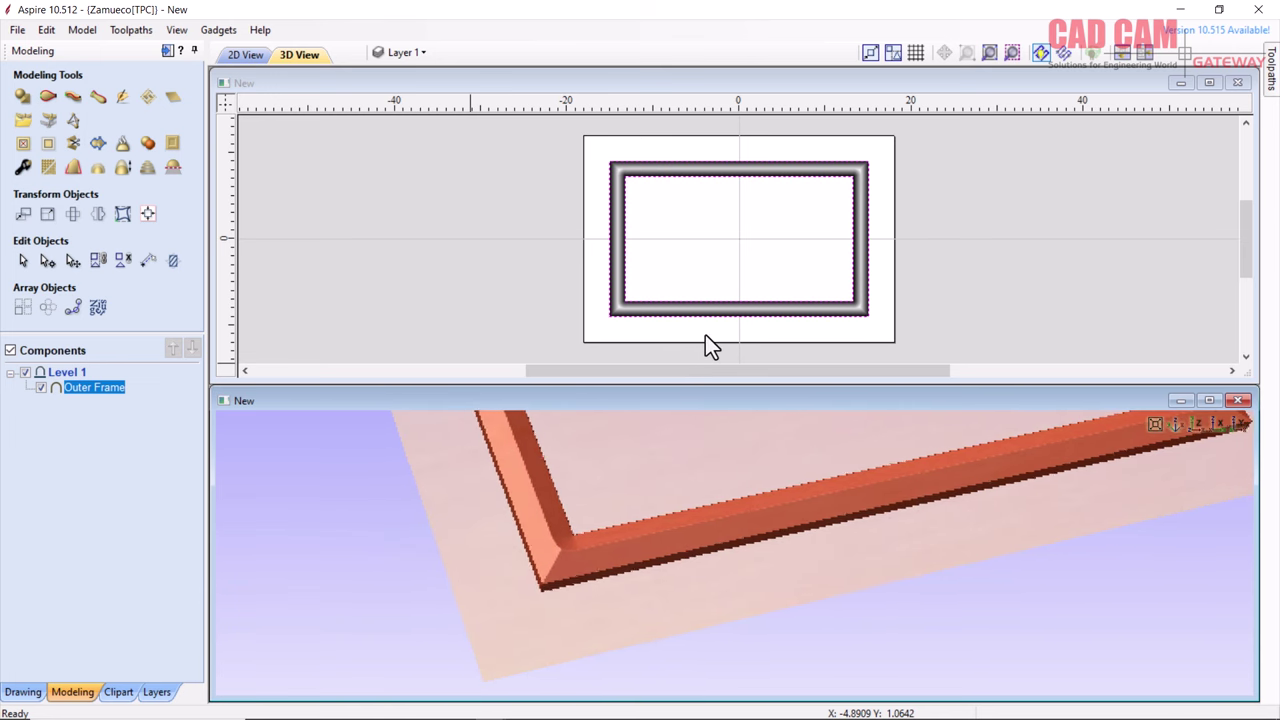
scroll(600, 570, up, 1)
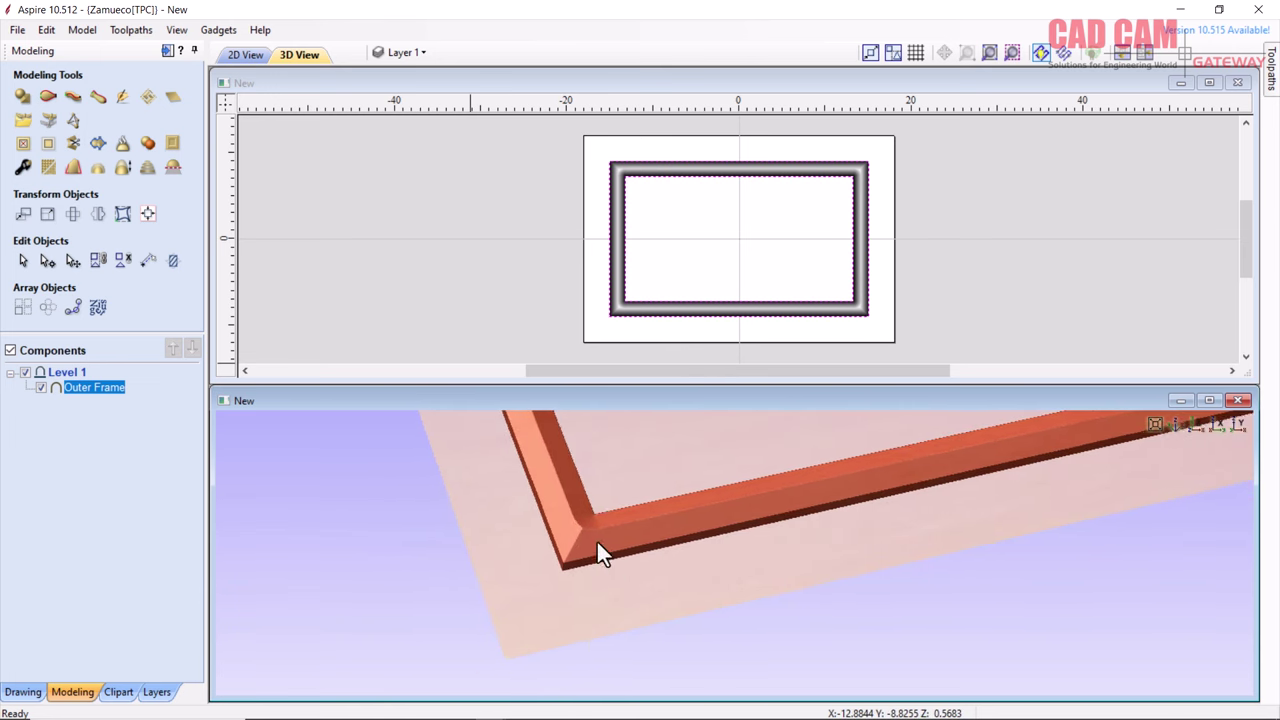
scroll(598, 545, up, 2)
scroll(598, 540, up, 2)
mouse_move(598, 538)
mouse_down()
mouse_move(748, 626)
mouse_move(740, 568)
mouse_move(794, 591)
mouse_up()
scroll(796, 592, down, 1)
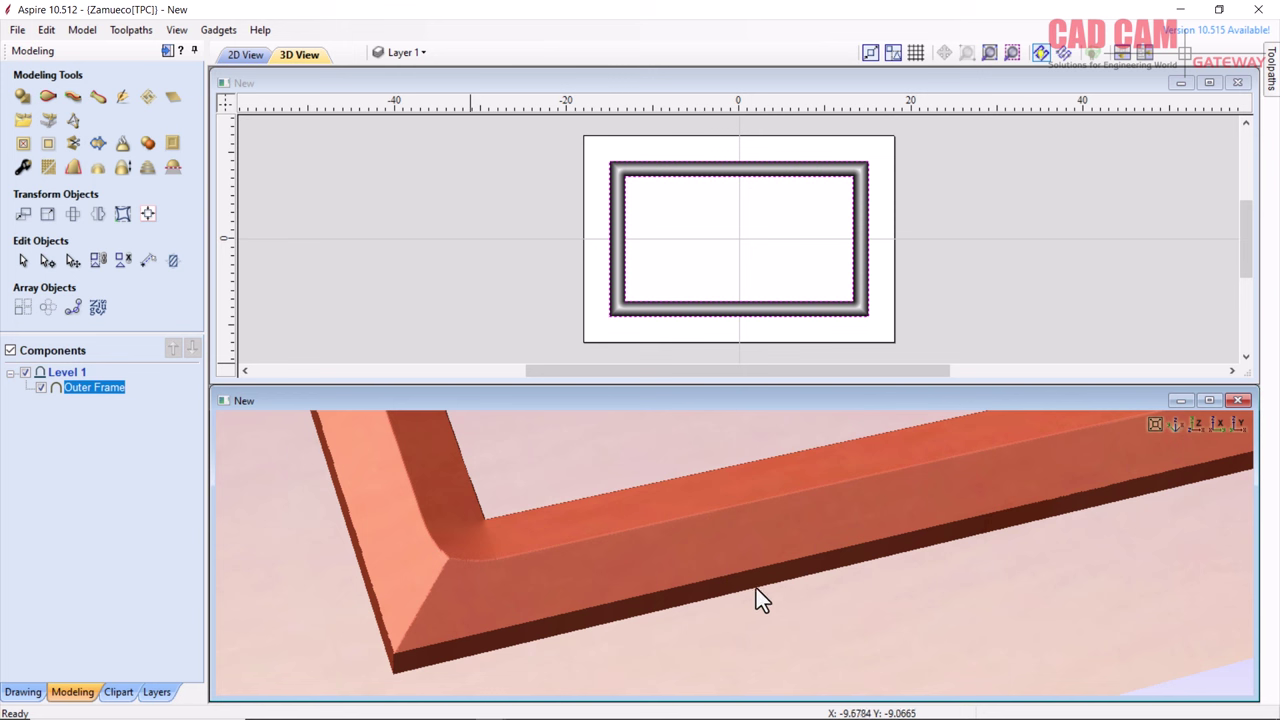
mouse_move(680, 555)
mouse_down()
mouse_move(849, 534)
mouse_move(791, 546)
mouse_up()
Zoom to the frame's lower-left corner in 2D, untick Outer Frame, and select the inner rectangle.
click(718, 330)
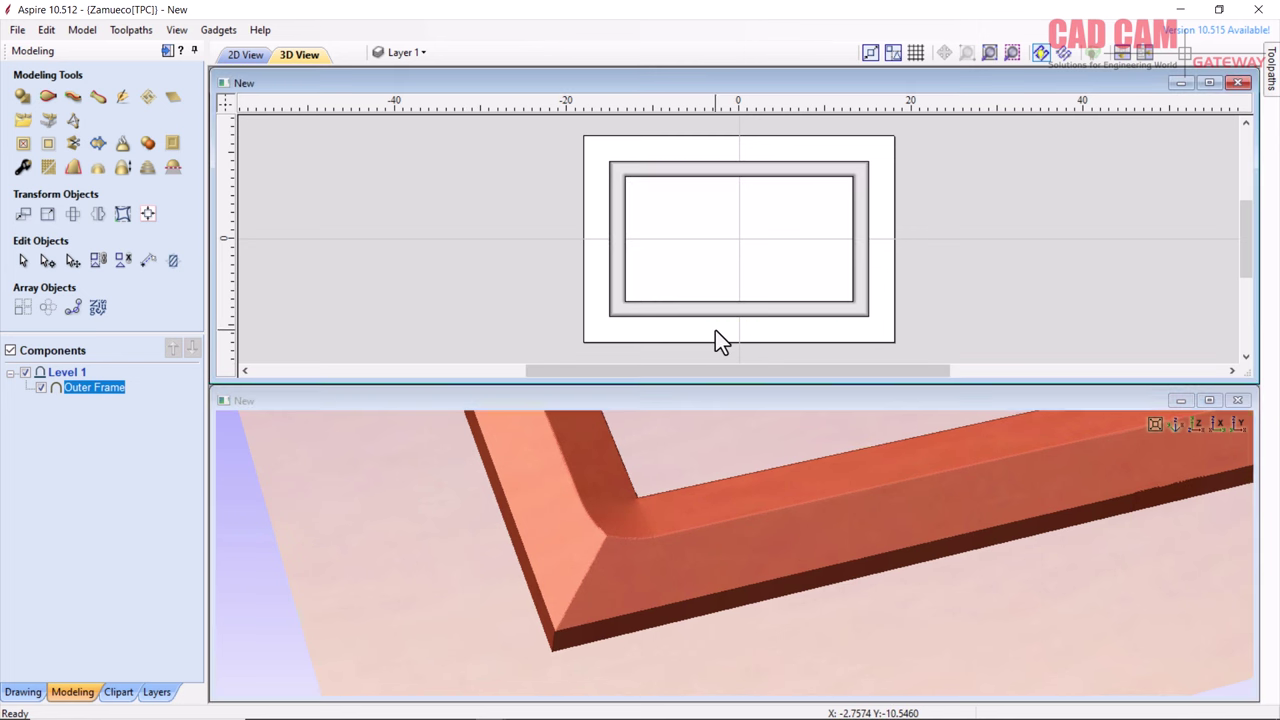
scroll(708, 328, up, 2)
scroll(620, 306, up, 2)
middle_drag(543, 317, 660, 340)
scroll(620, 329, up, 2)
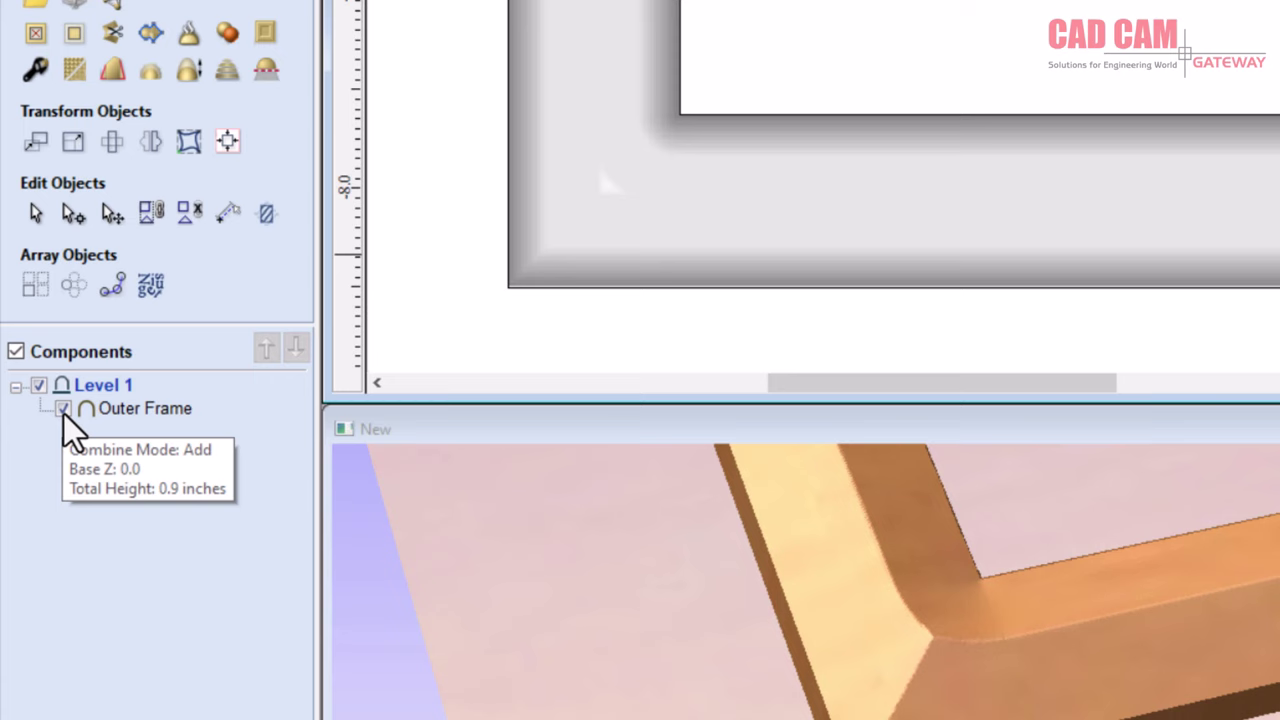
click(63, 410)
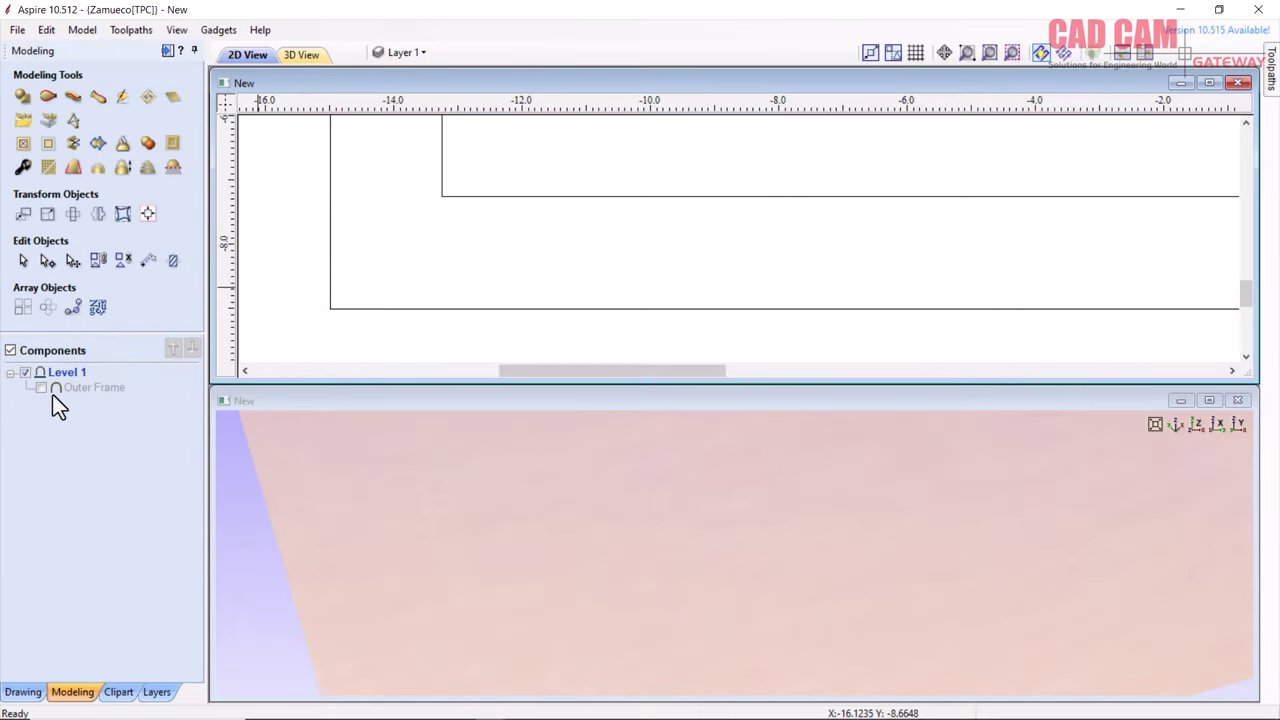
mouse_move(41, 388)
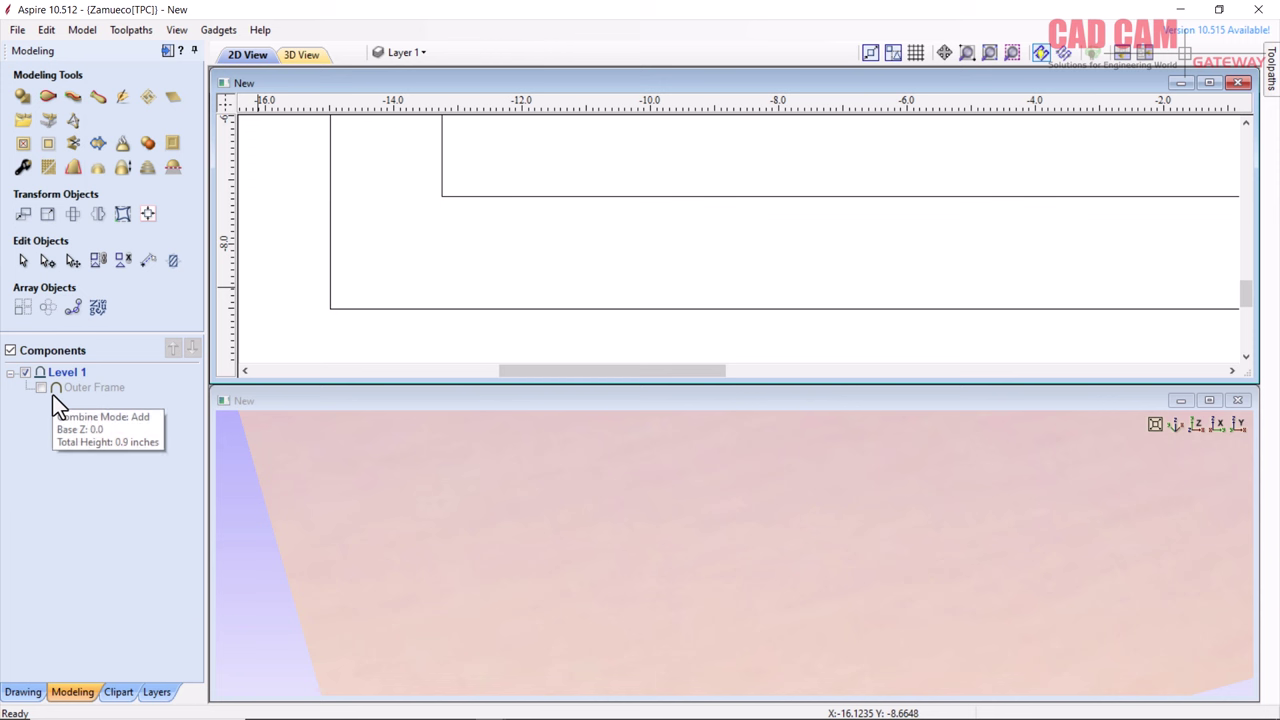
click(543, 200)
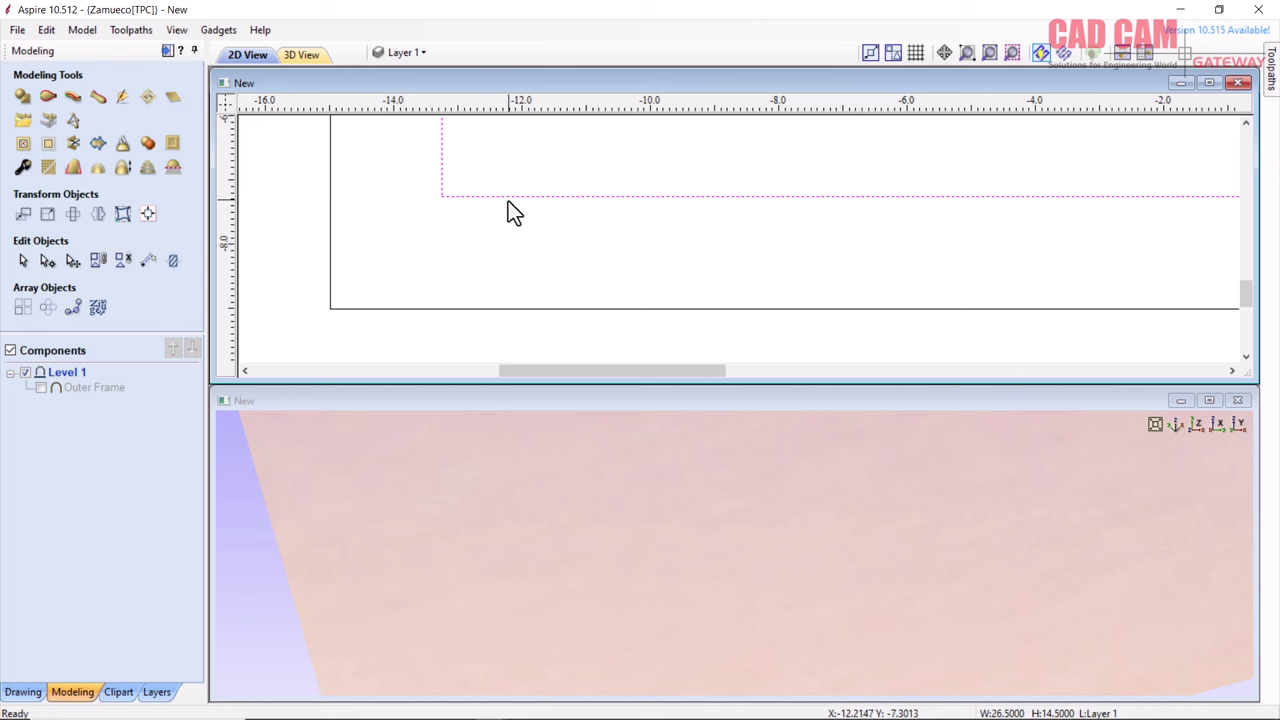
Select the inner and outer rectangles in turn to check their sizes.
click(517, 258)
click(505, 310)
click(505, 254)
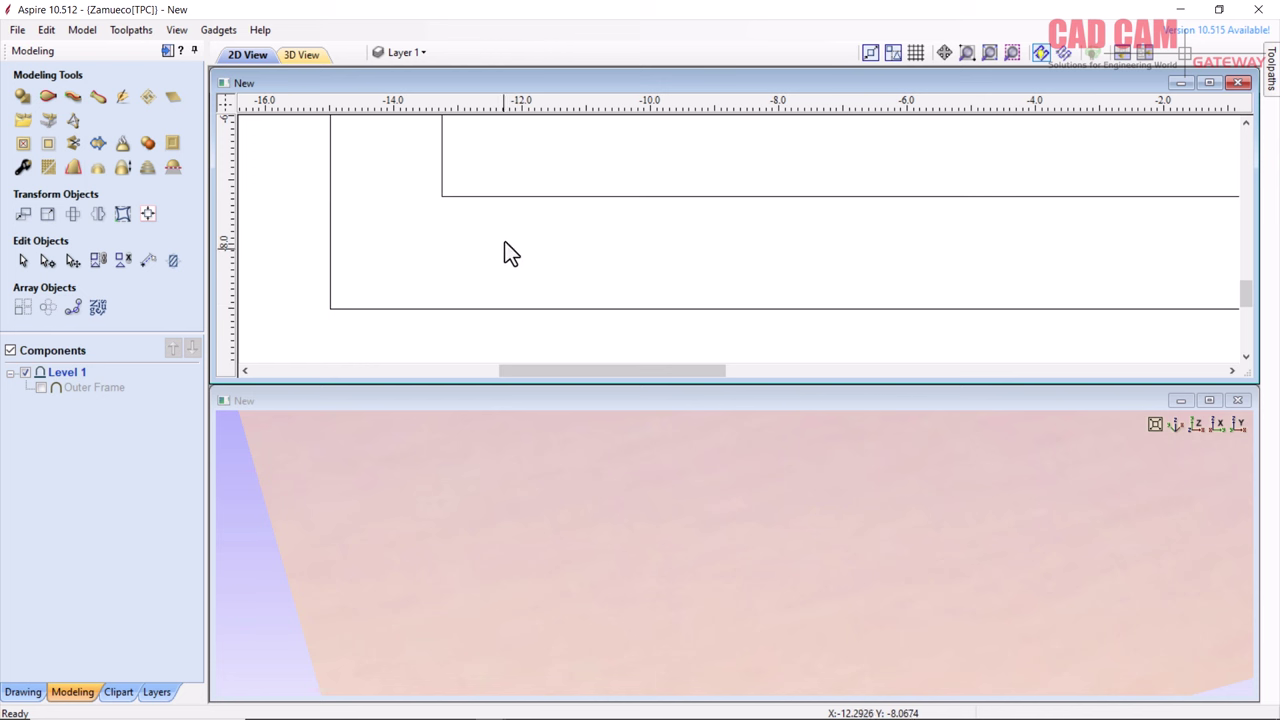
click(516, 197)
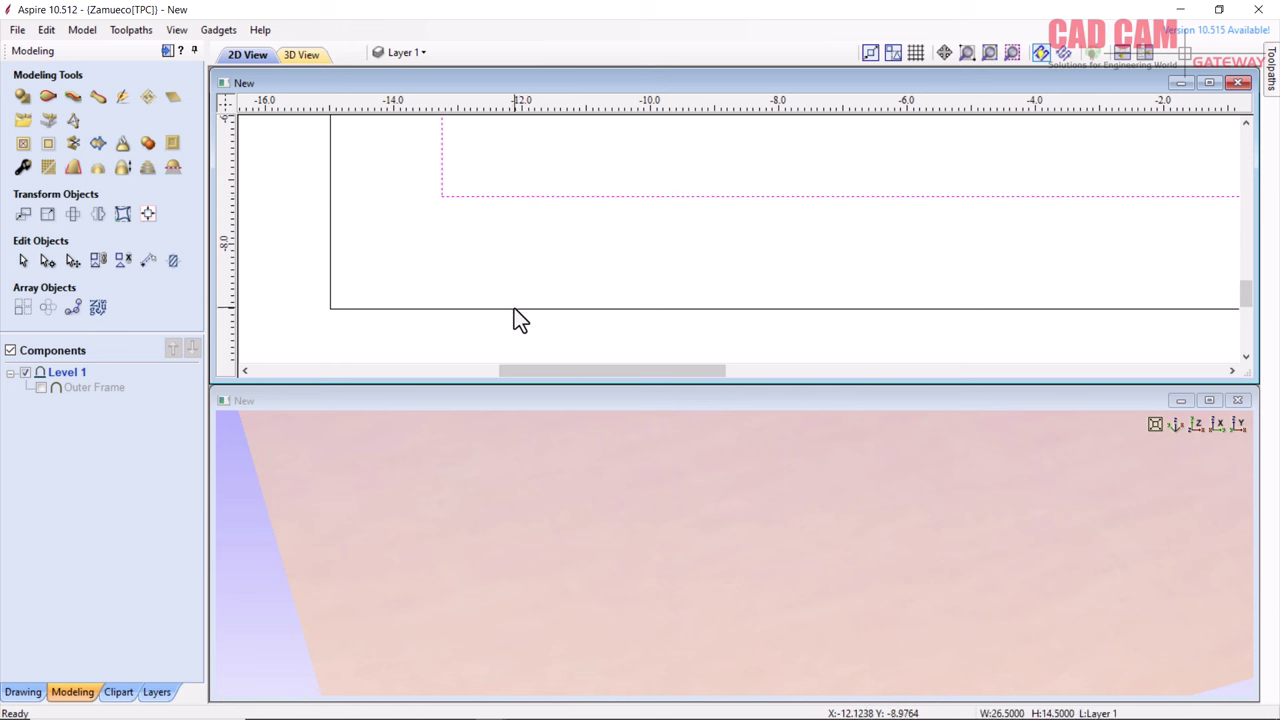
click(514, 309)
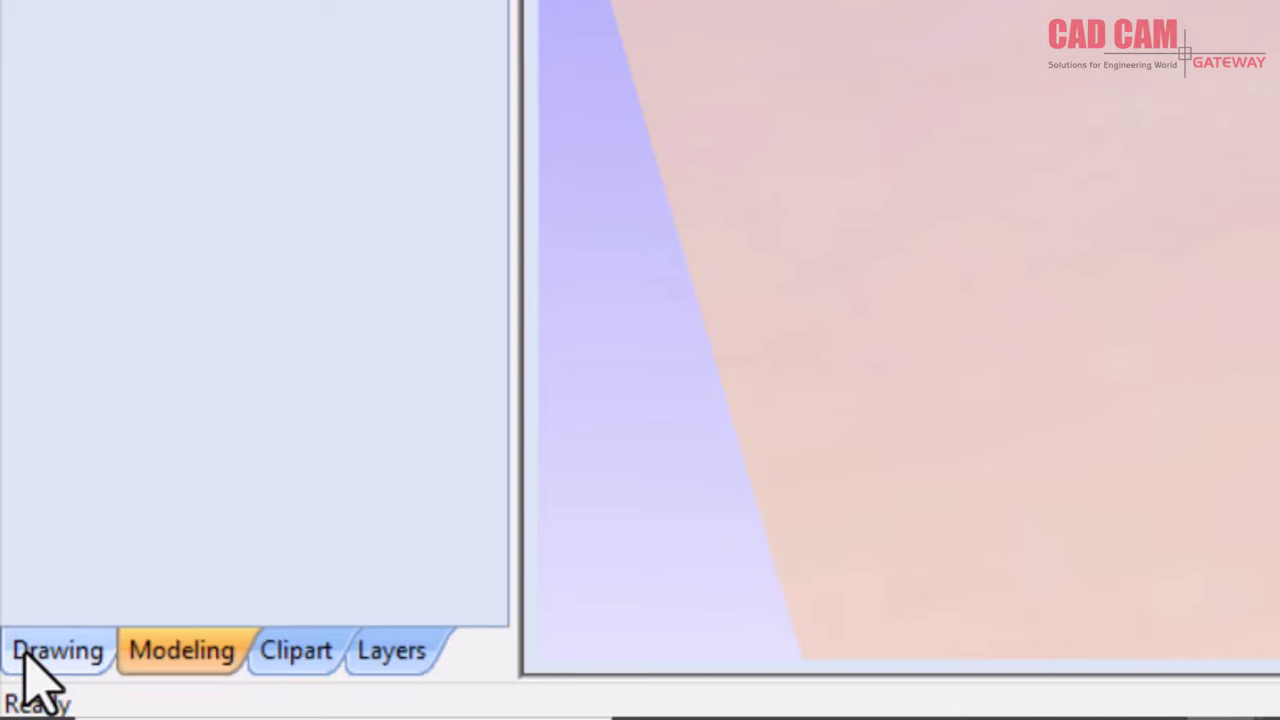
Draw a polyline from the inner rectangle's lower-left corner to the outer rectangle's corner.
click(14, 692)
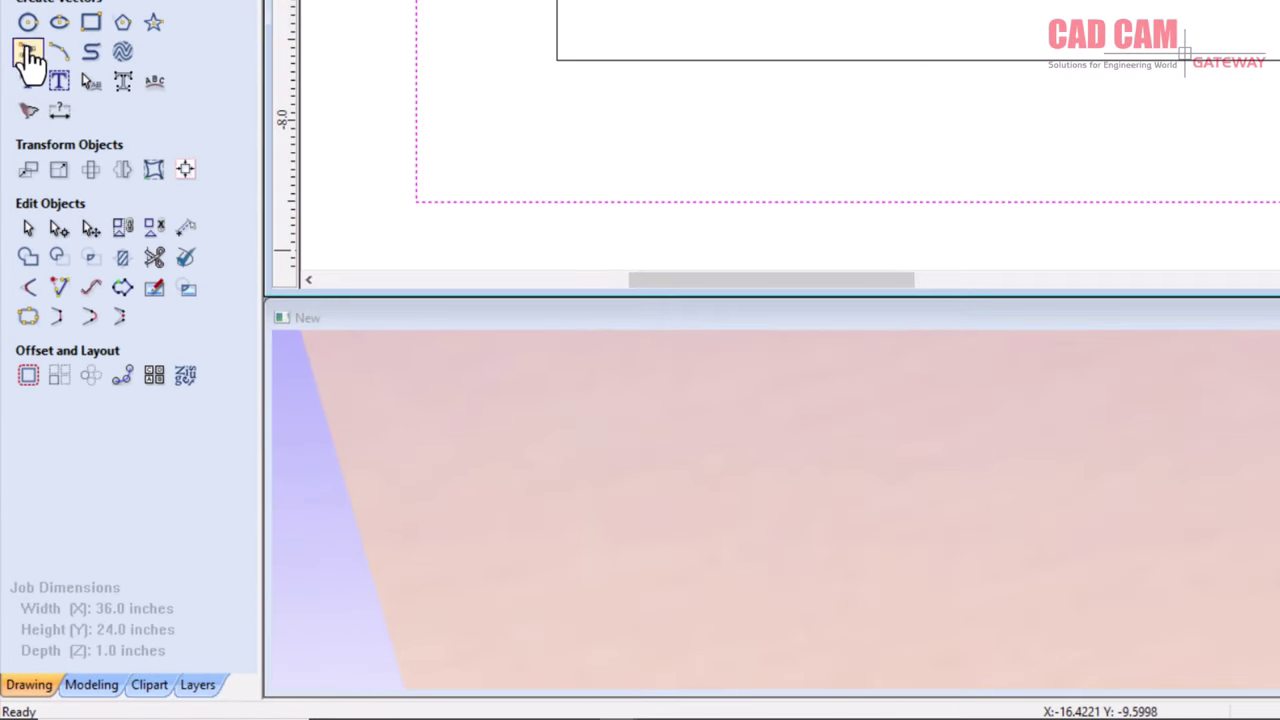
click(29, 49)
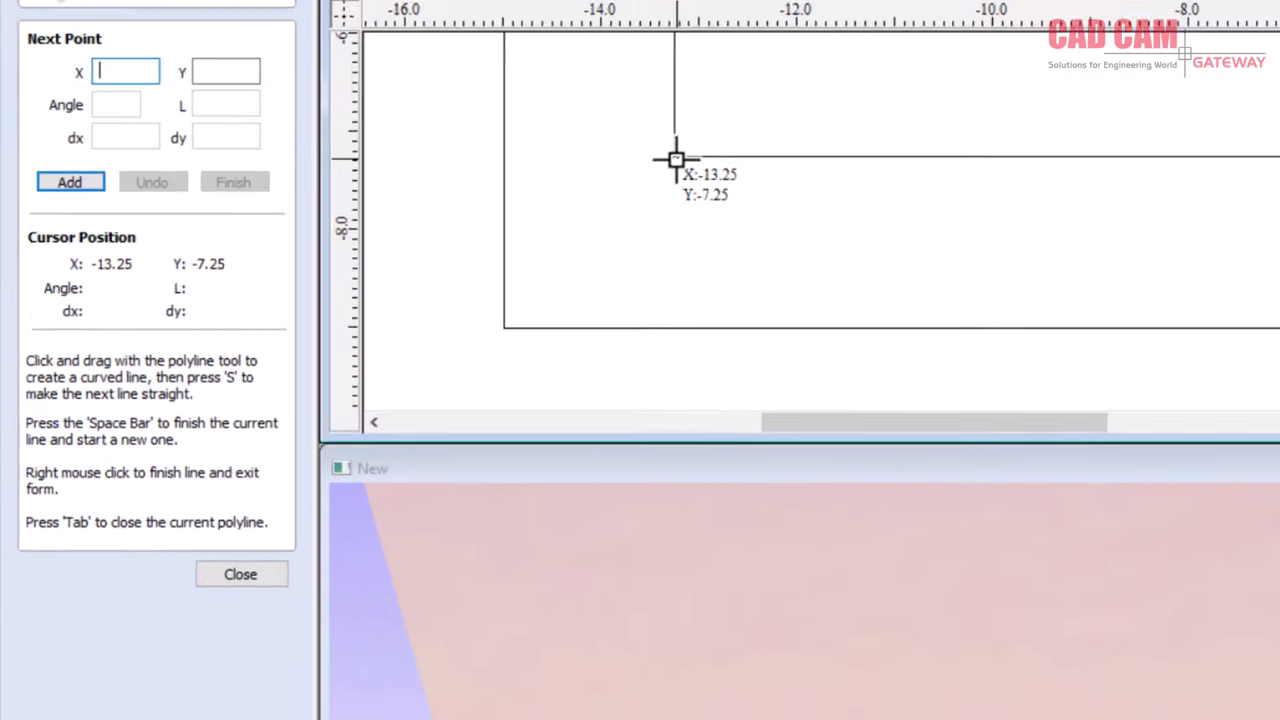
click(558, 63)
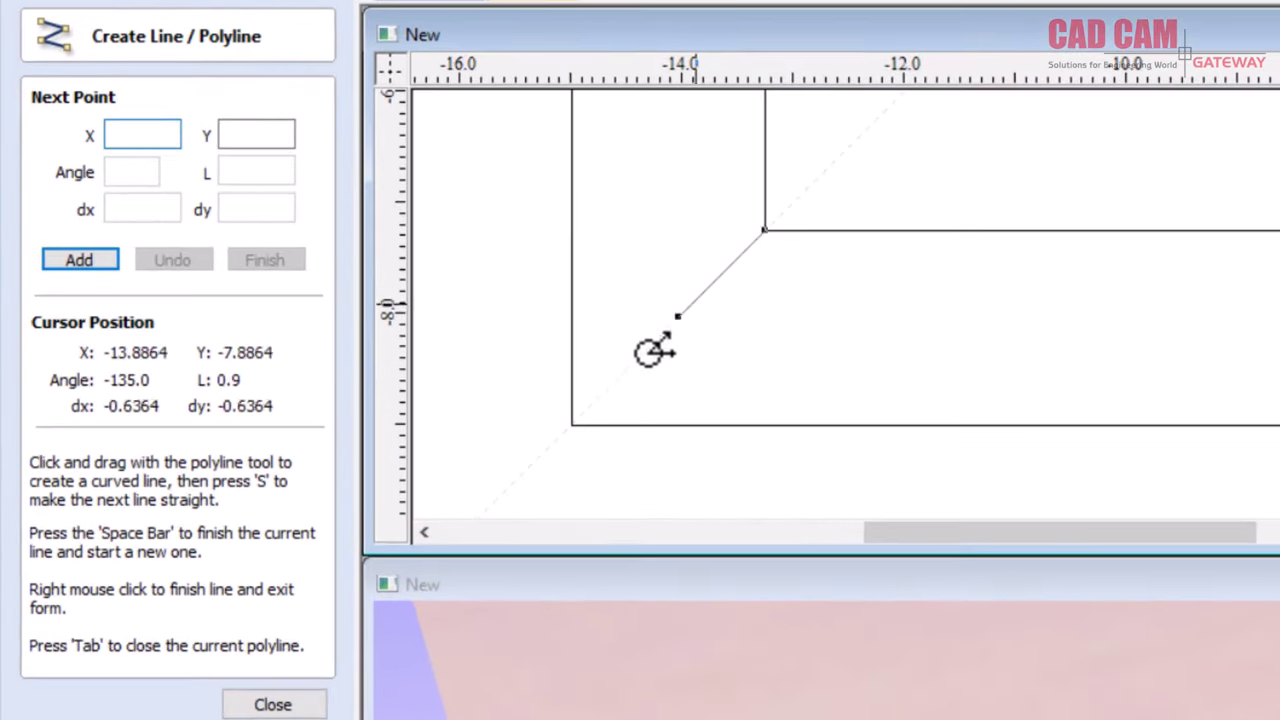
click(573, 425)
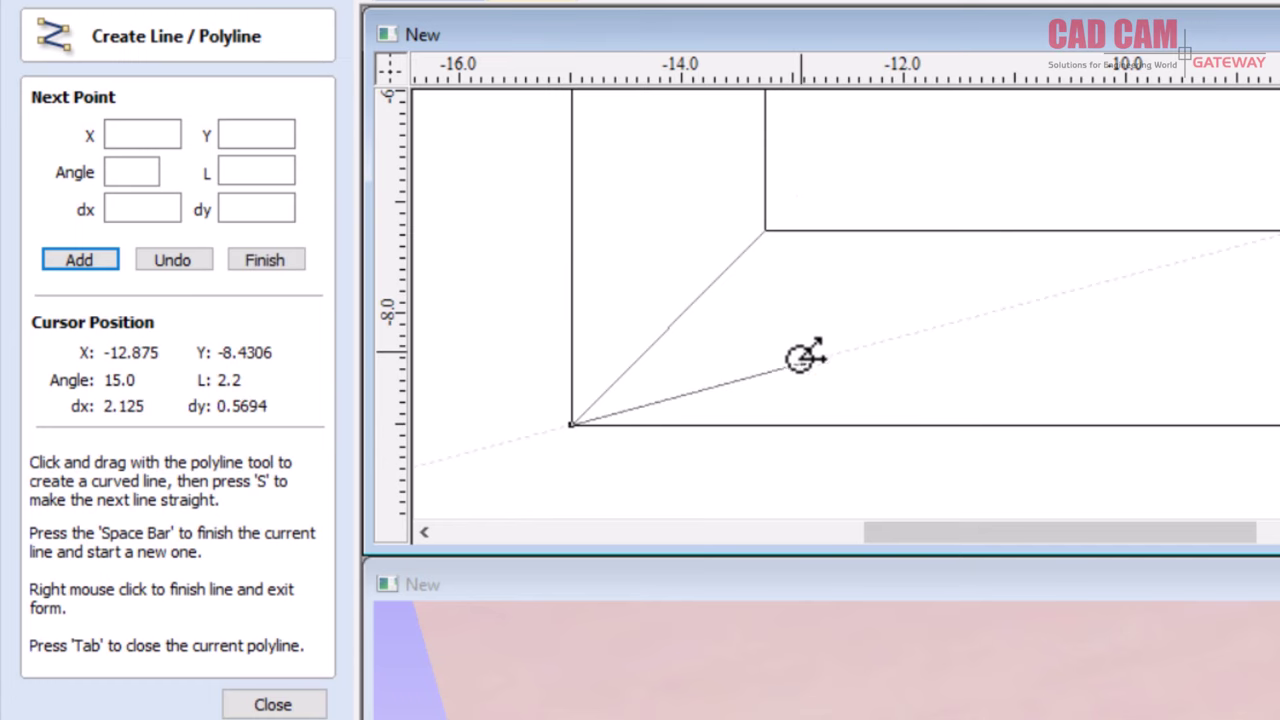
right_click(665, 437)
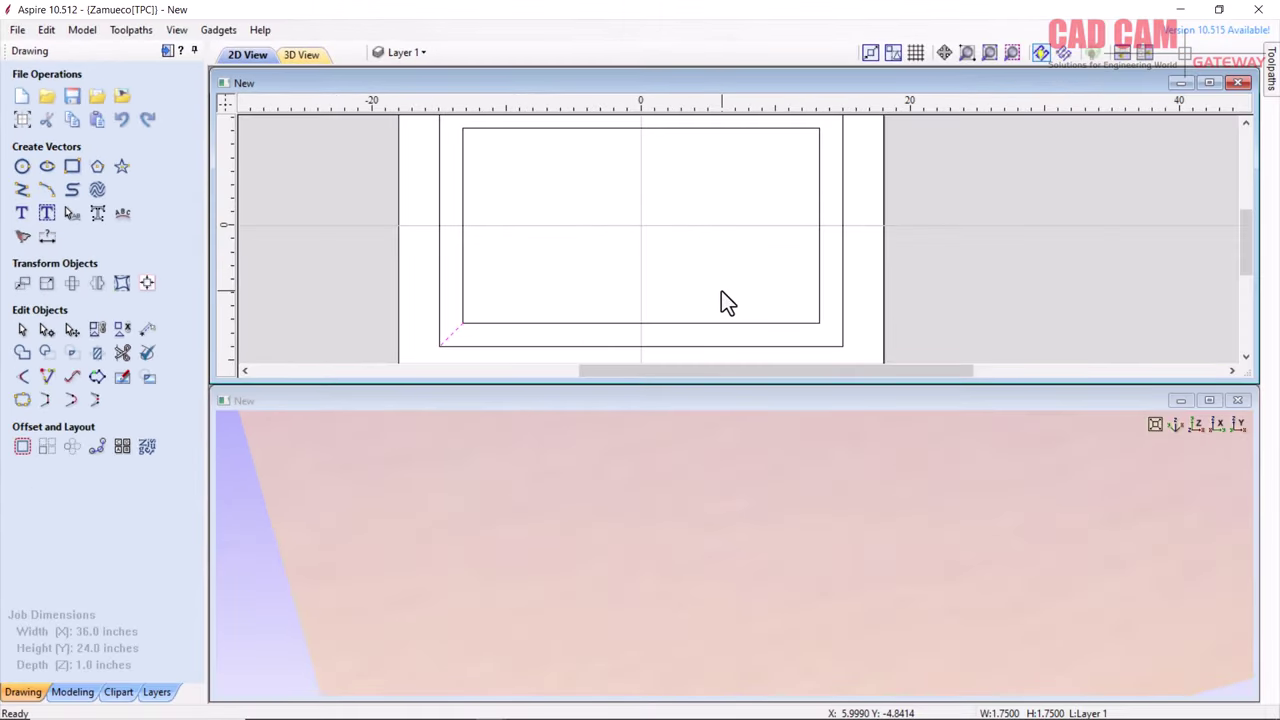
Draw a 28.25 × 16.25 rectangle cornered at the diagonal's midpoint, then select it.
click(72, 166)
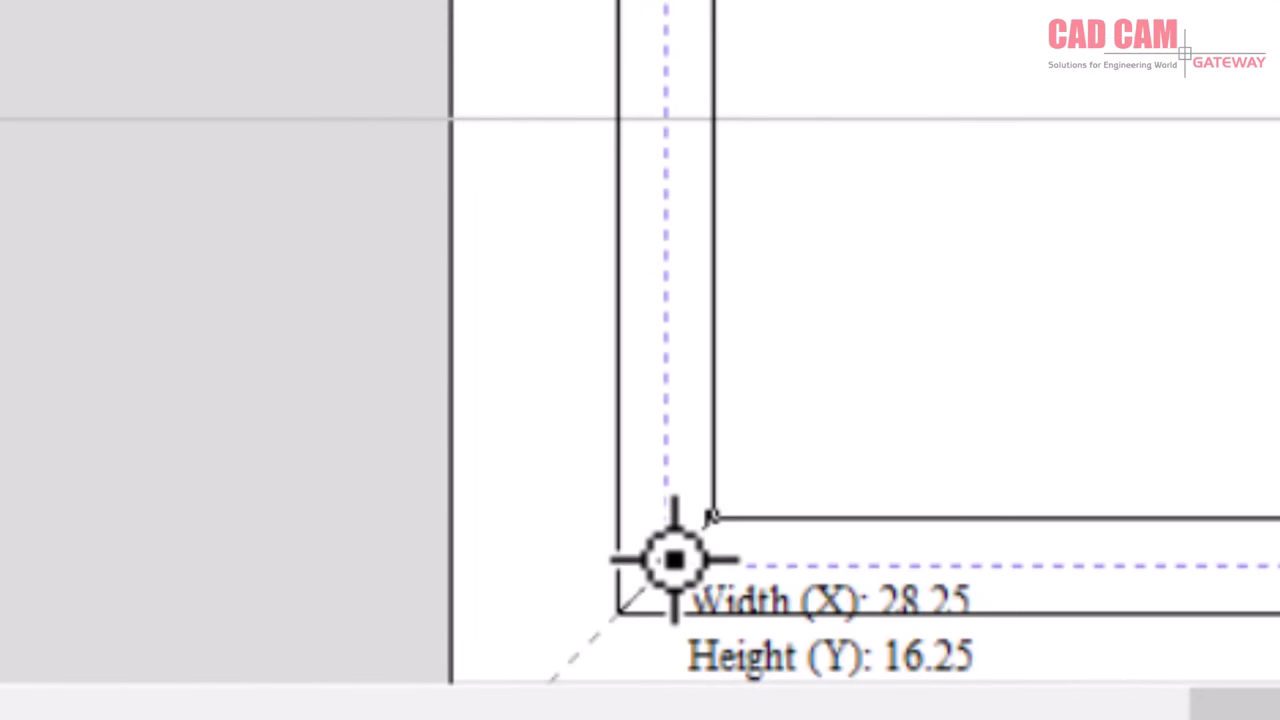
click(673, 560)
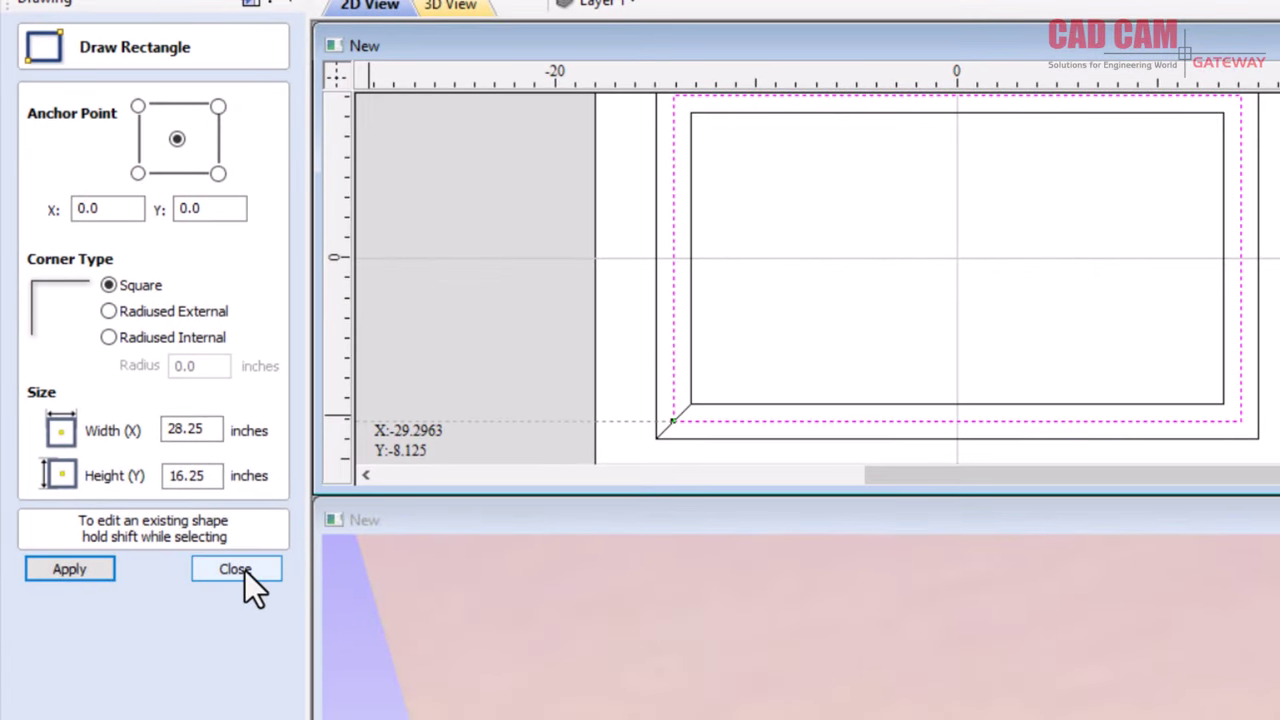
key(Escape)
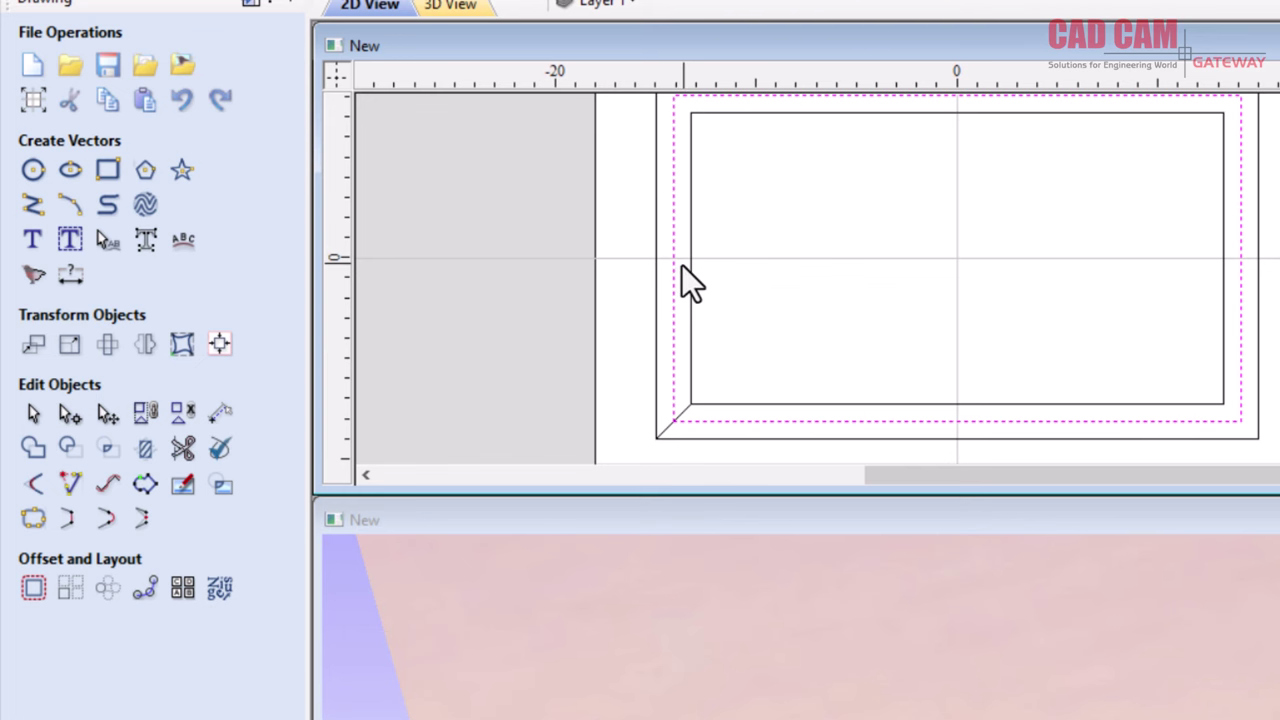
scroll(662, 424, up, 2)
scroll(662, 424, up, 2)
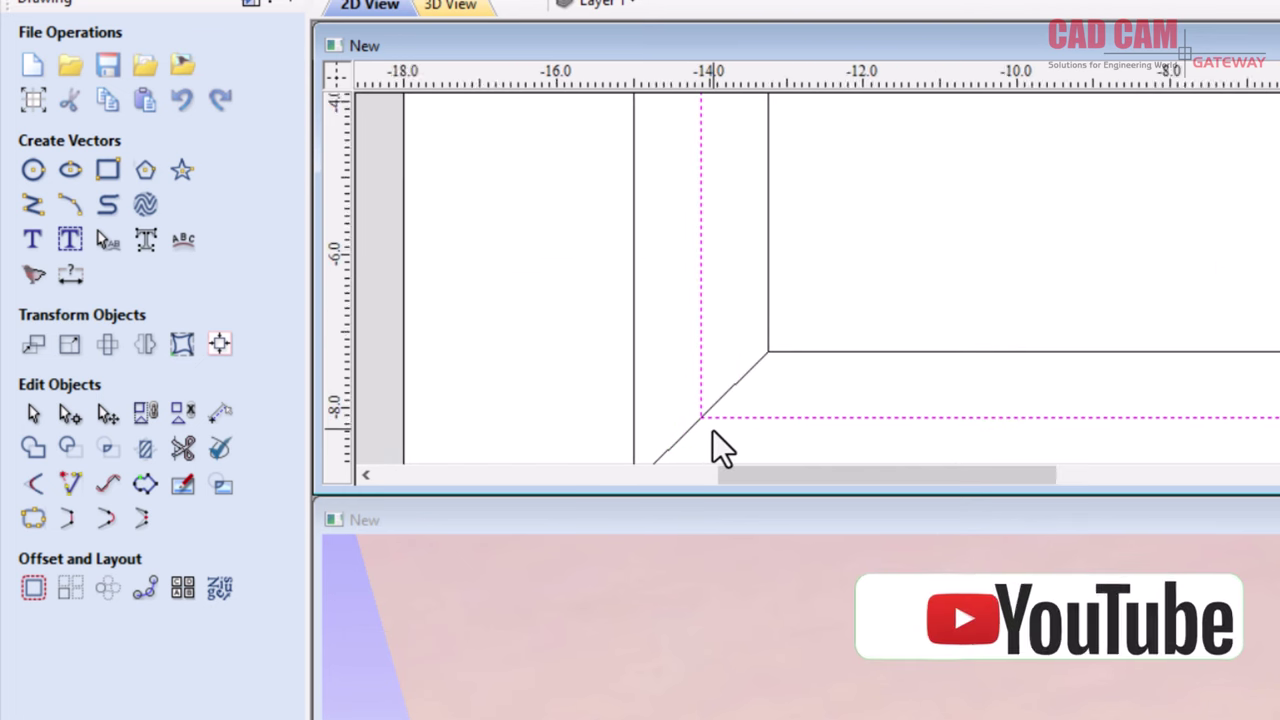
scroll(713, 430, up, 3)
scroll(707, 421, up, 3)
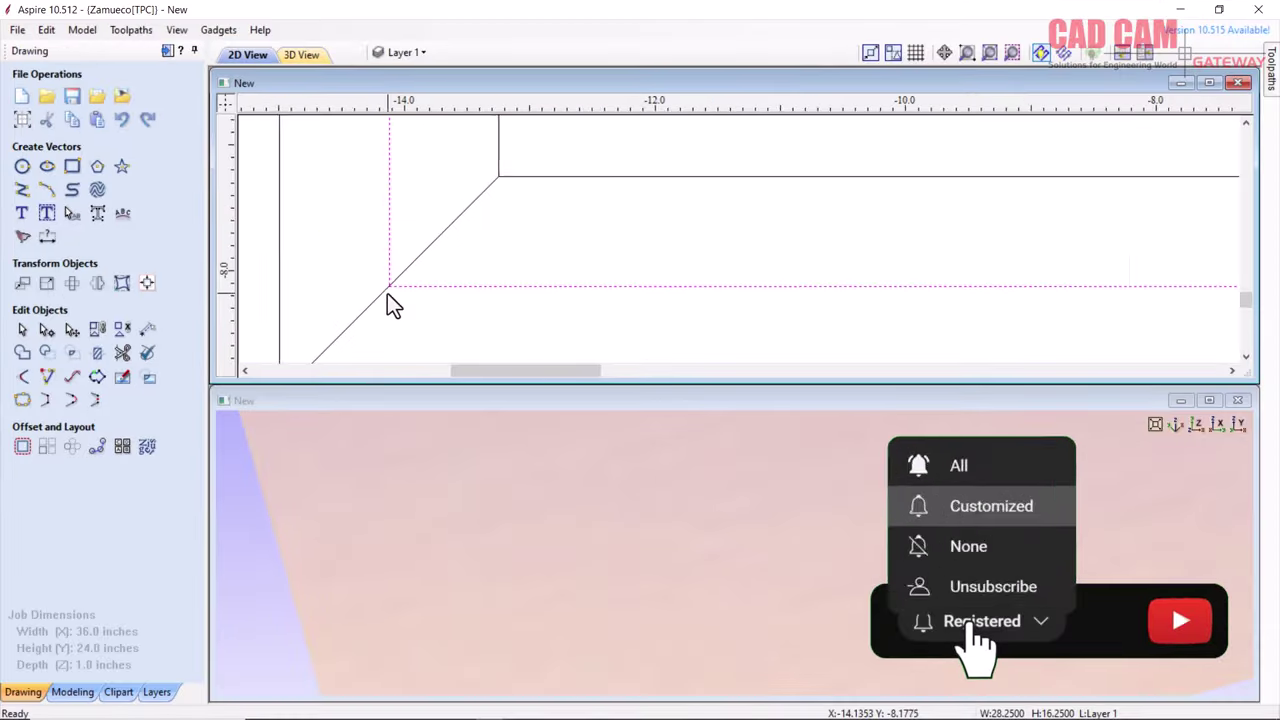
scroll(390, 300, down, 5)
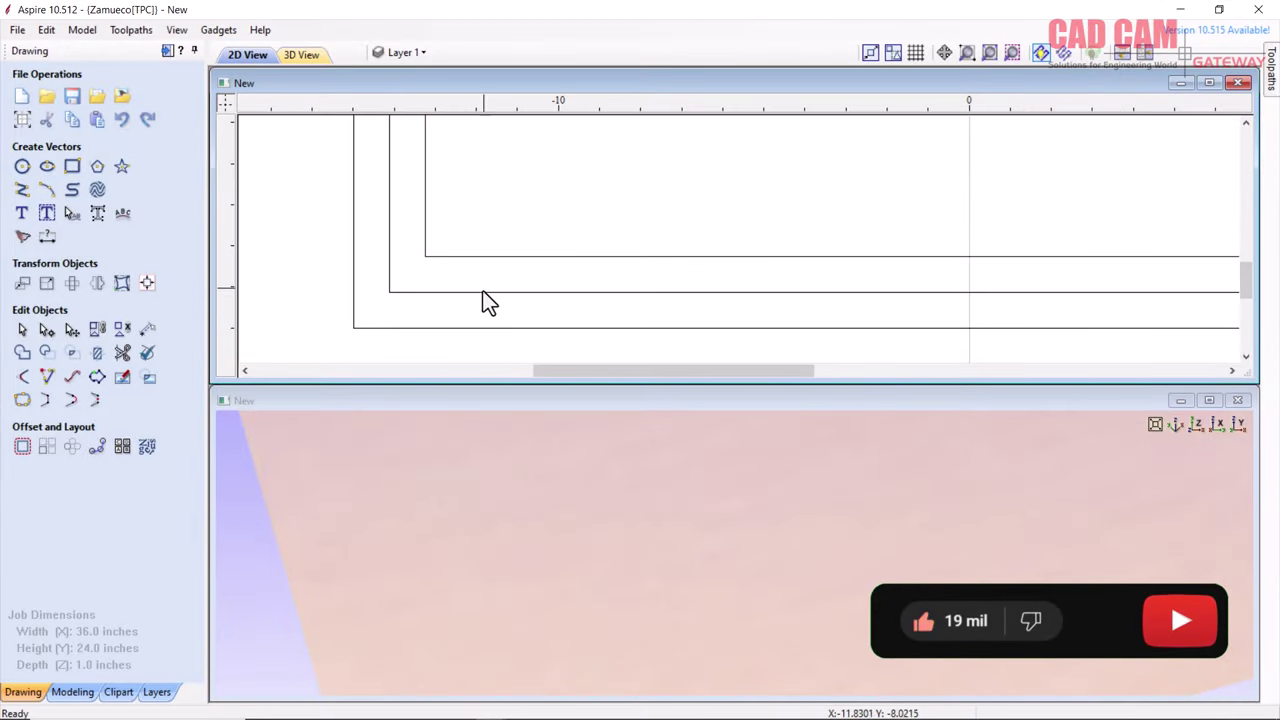
scroll(450, 312, down, 2)
scroll(440, 318, down, 1)
scroll(495, 310, down, 2)
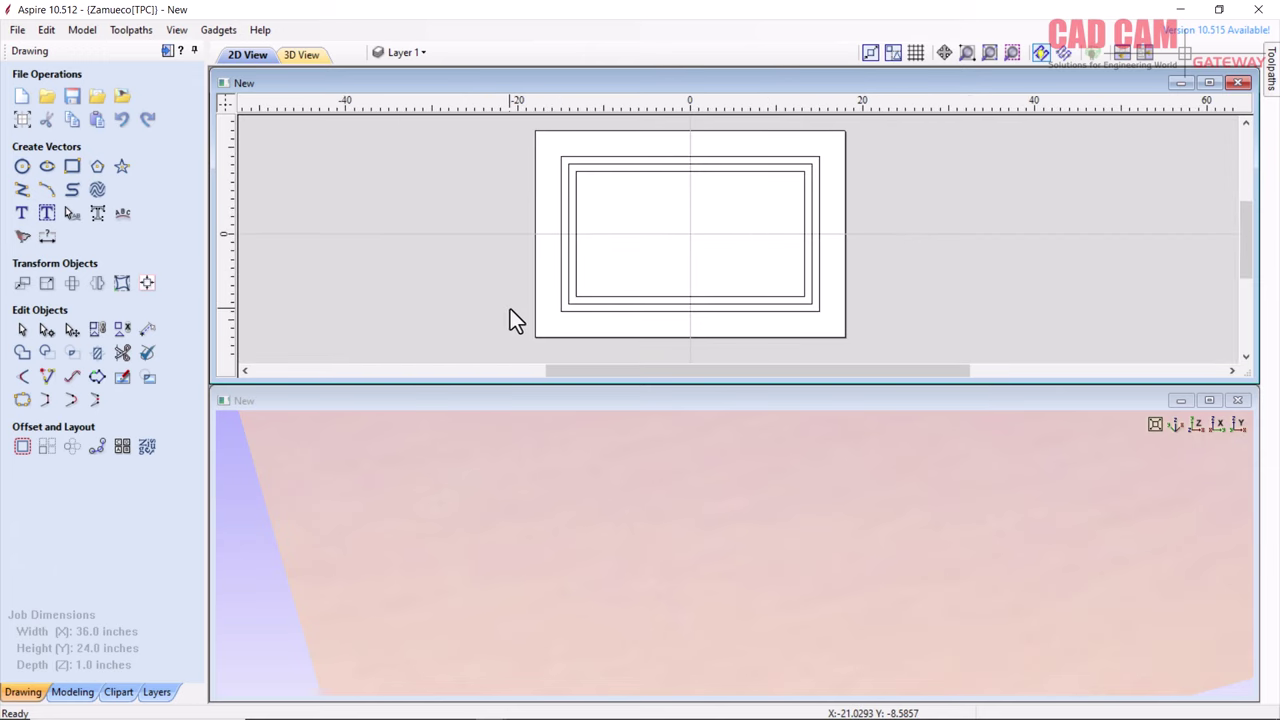
scroll(676, 288, up, 1)
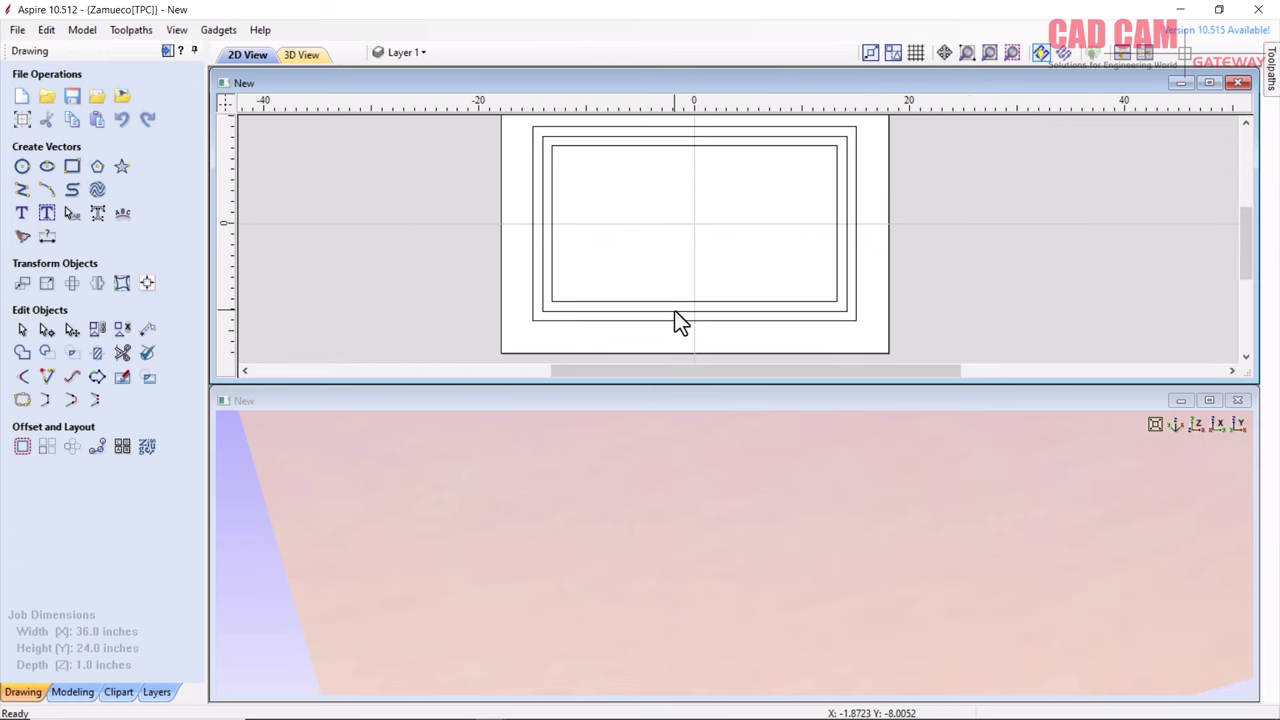
click(675, 311)
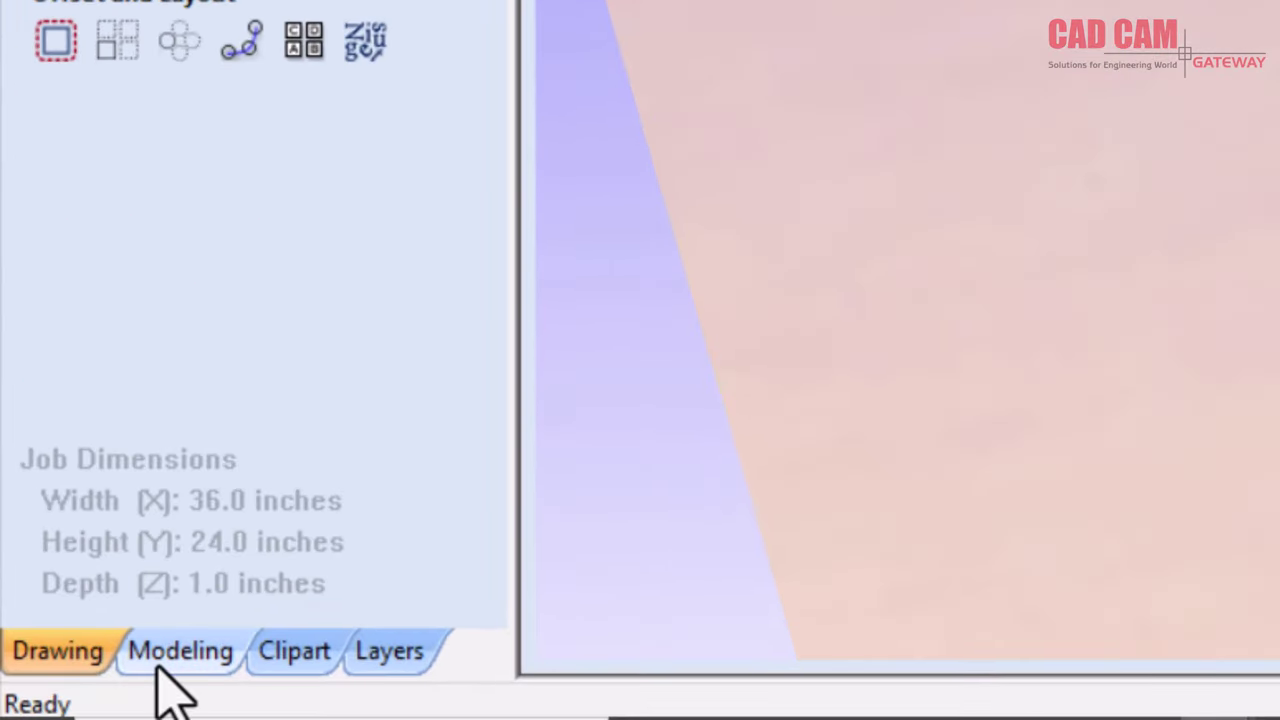
Make the Outer Frame component visible again and zoom in on the frame's bottom rail.
click(165, 651)
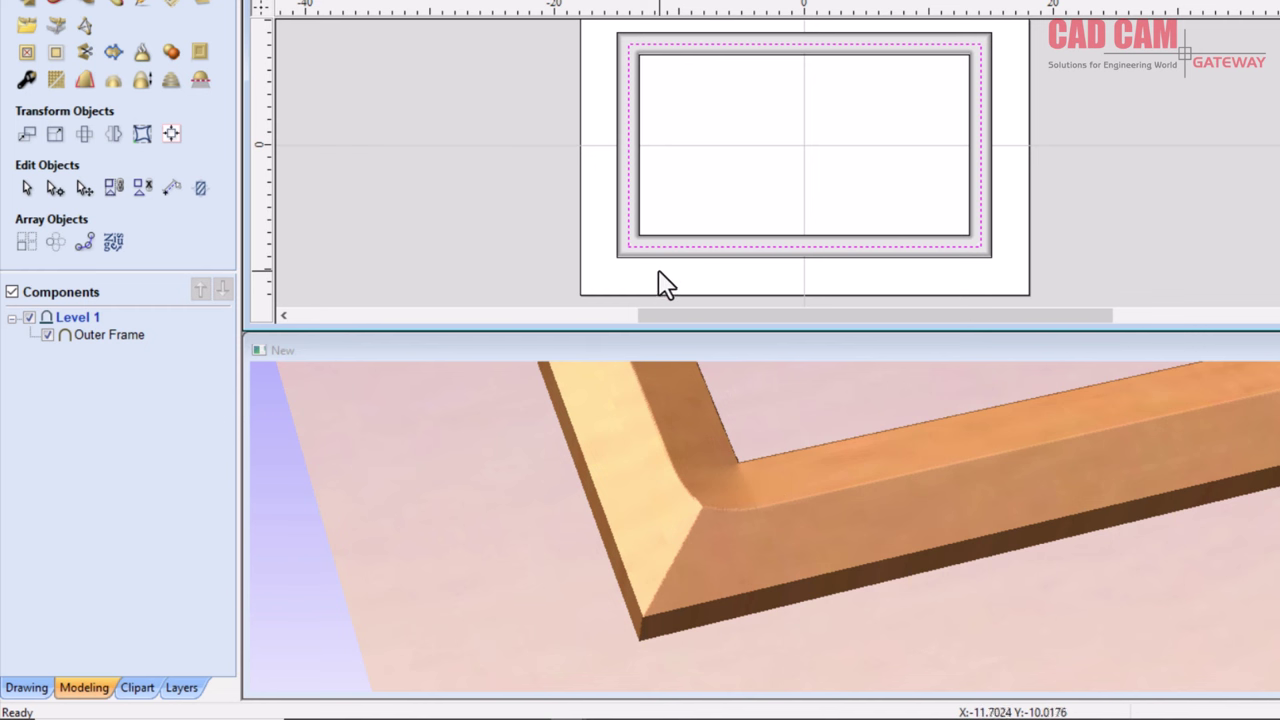
scroll(656, 272, up, 2)
scroll(654, 271, up, 1)
scroll(654, 271, up, 2)
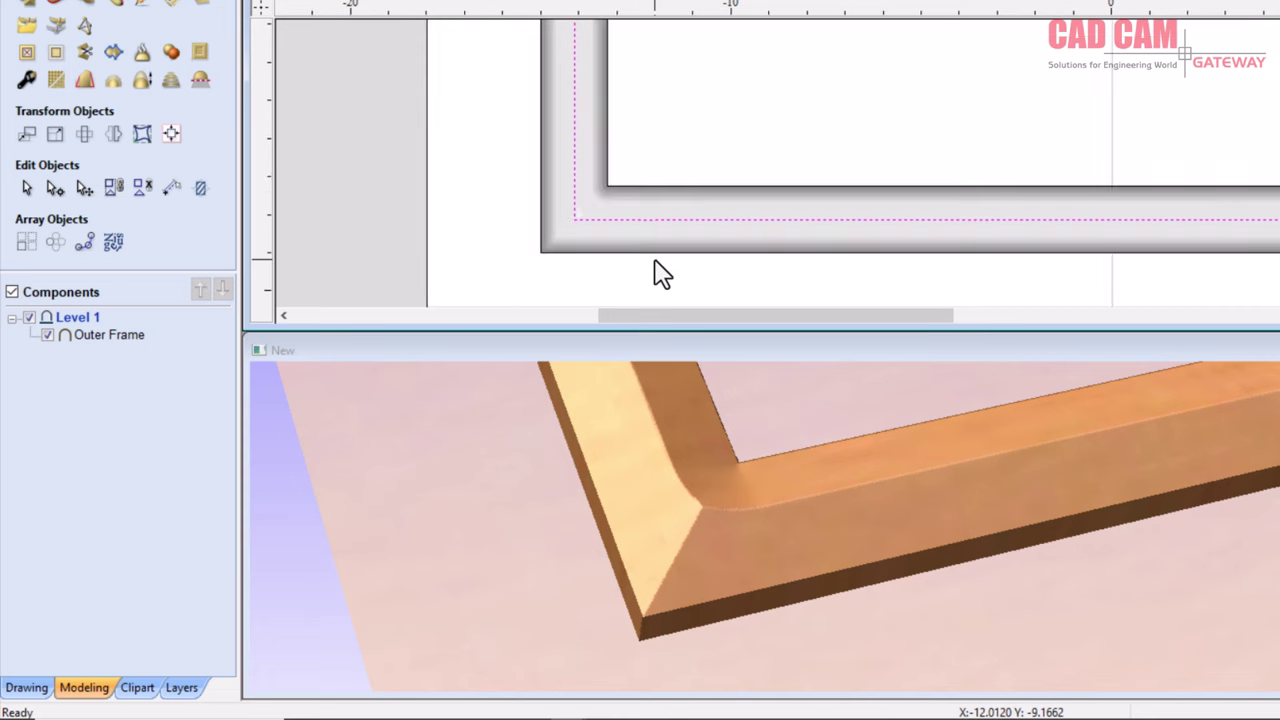
scroll(834, 271, down, 1)
scroll(903, 254, up, 1)
scroll(900, 214, up, 2)
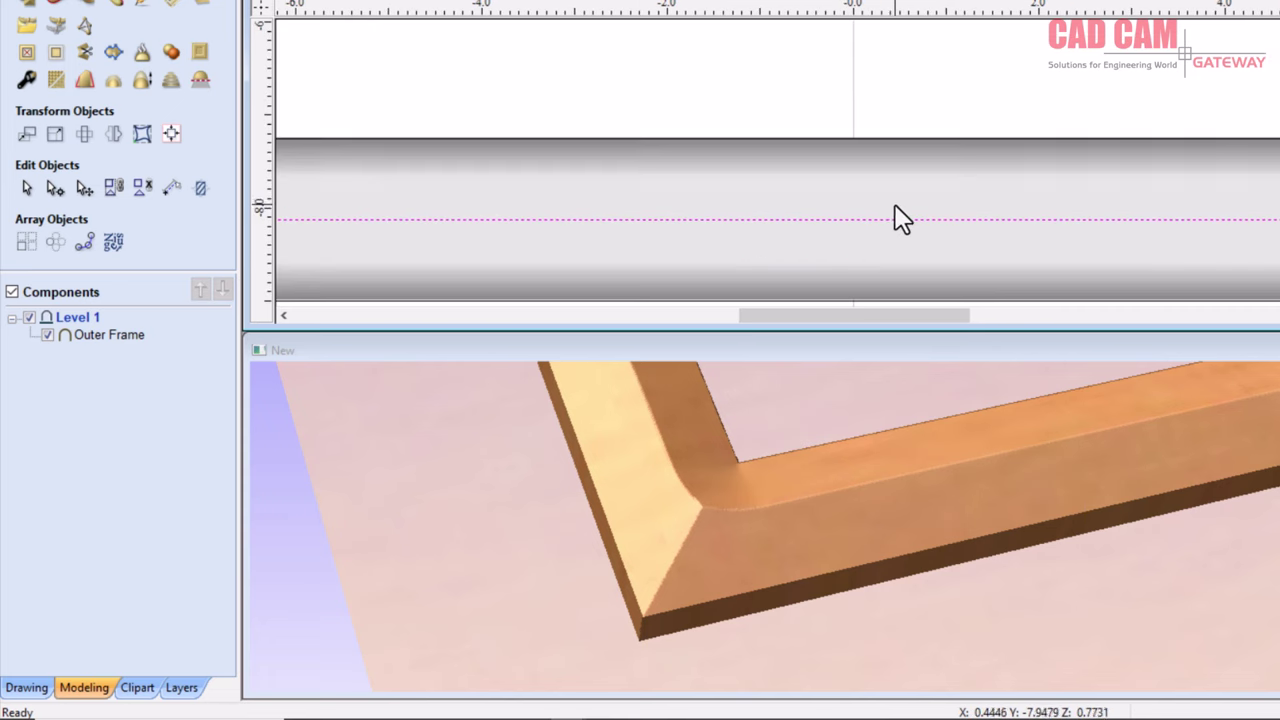
scroll(856, 137, down, 1)
scroll(856, 135, down, 2)
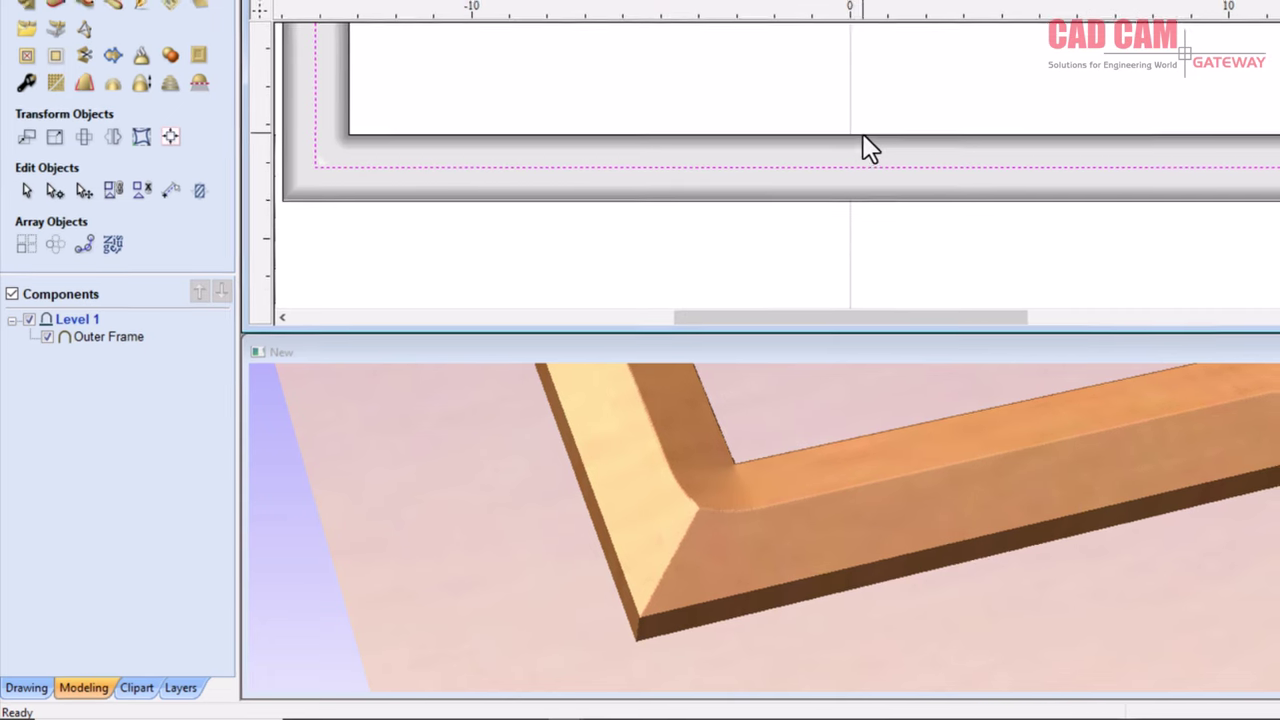
scroll(863, 143, up, 1)
scroll(781, 190, up, 2)
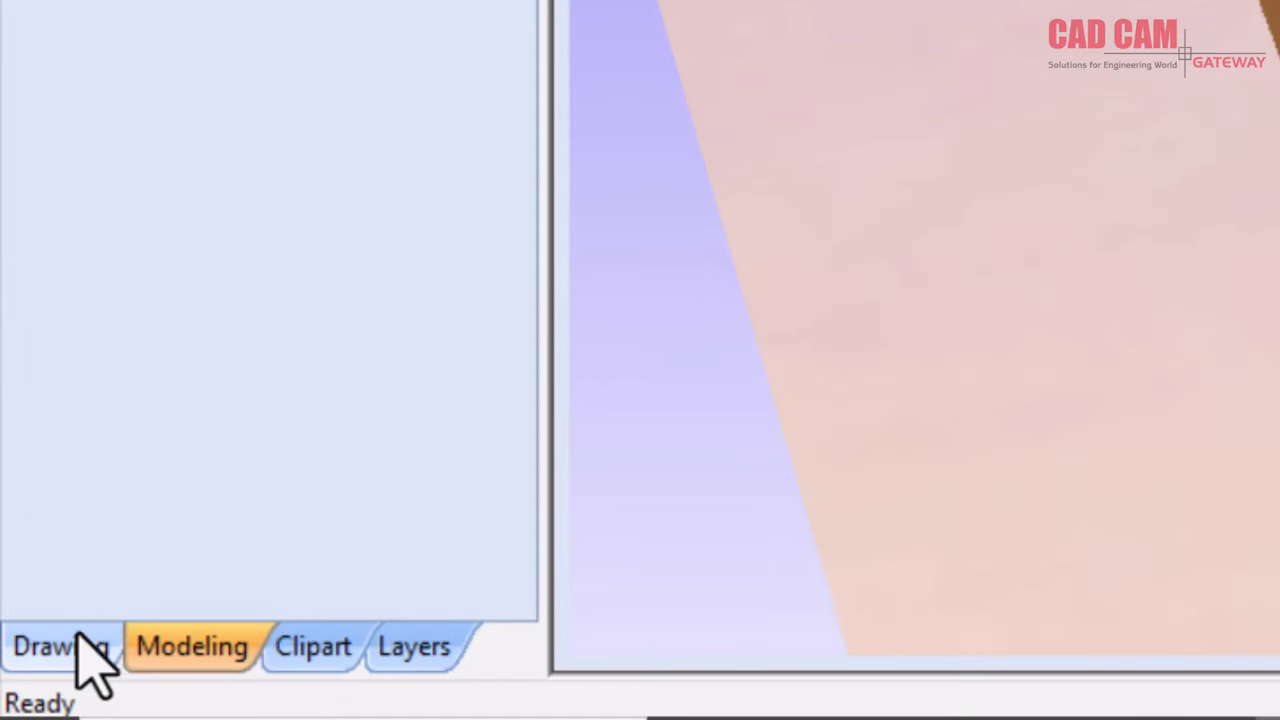
Draw a 0.75 × 1.75 inch ellipse centred at X 0, Y -8.125 on the bottom rail.
click(90, 645)
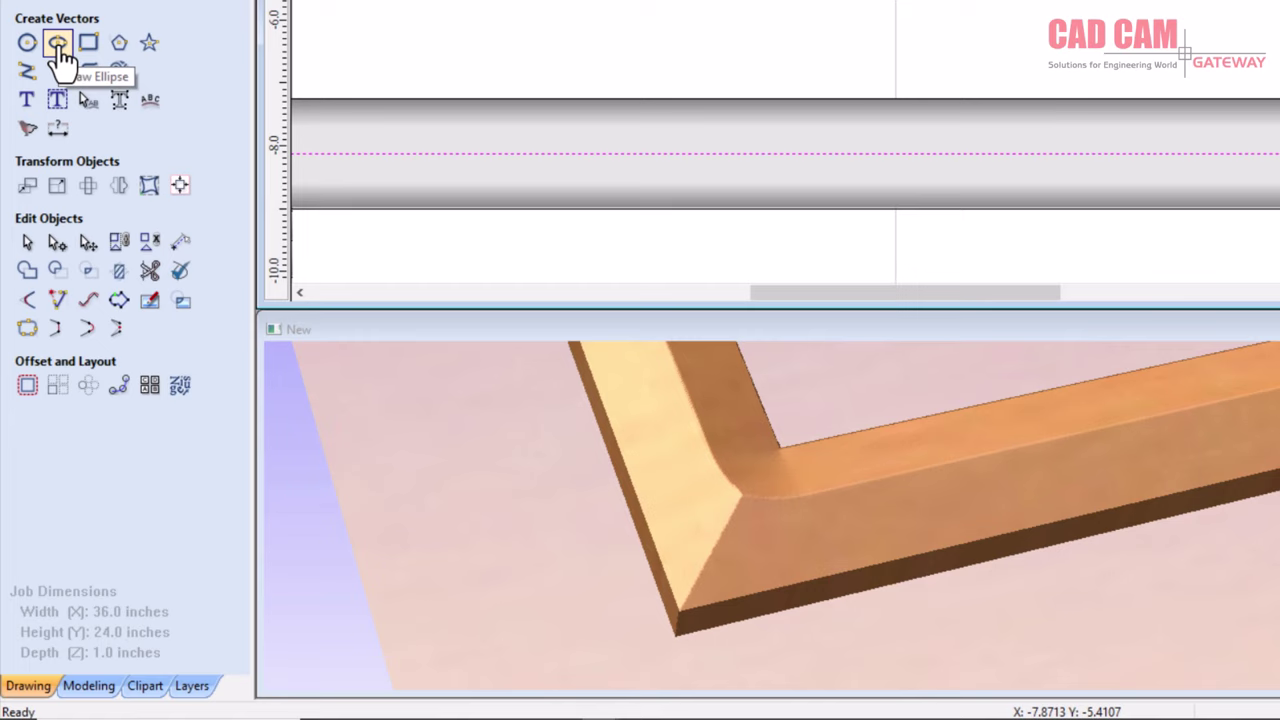
click(58, 45)
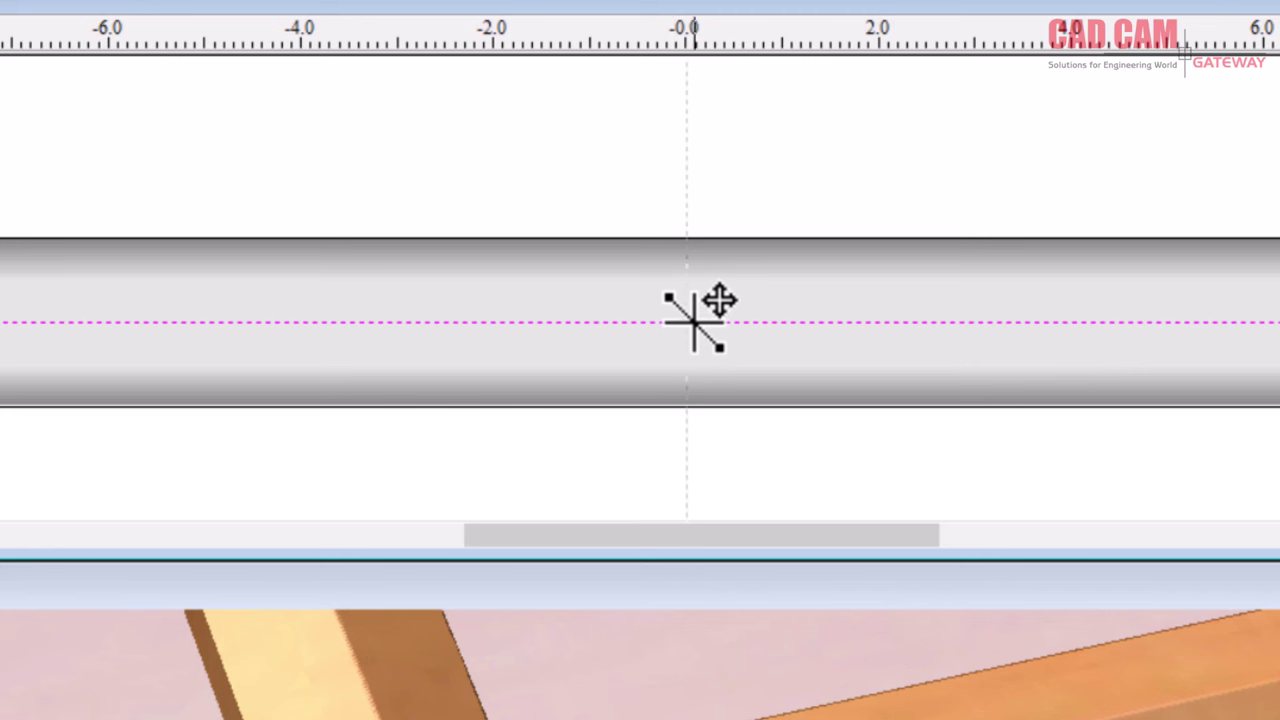
click(688, 322)
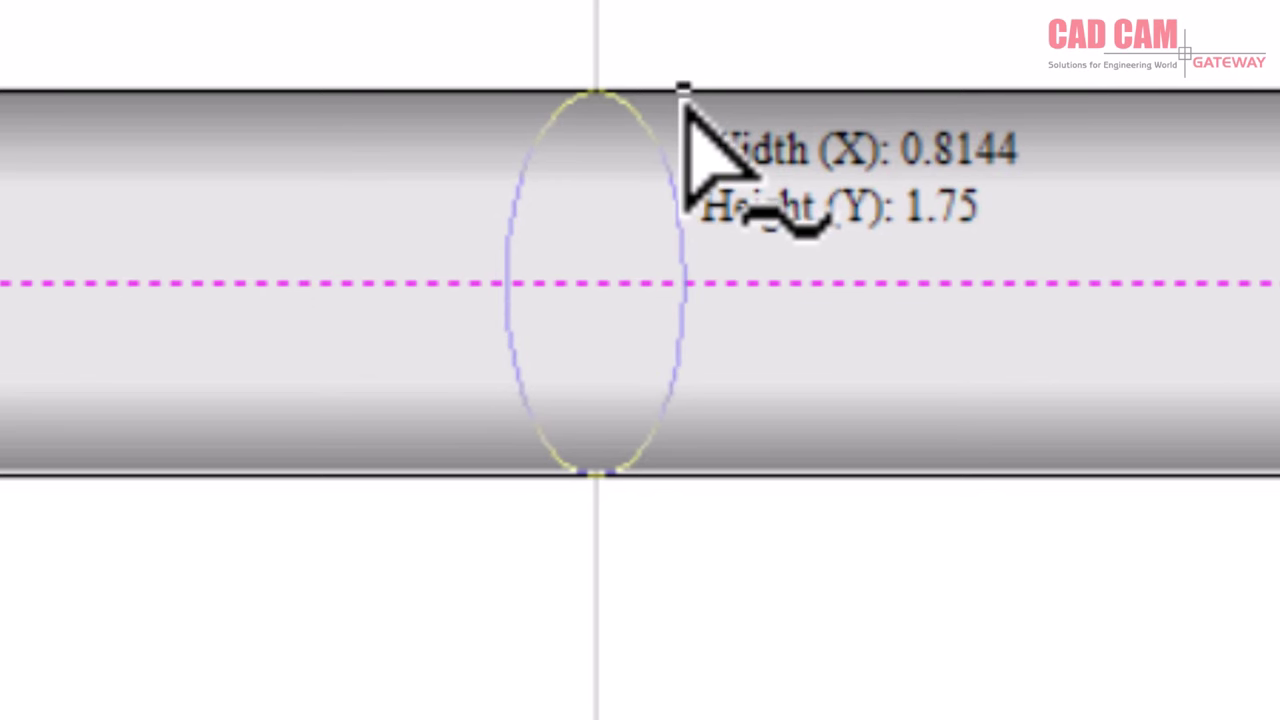
click(681, 100)
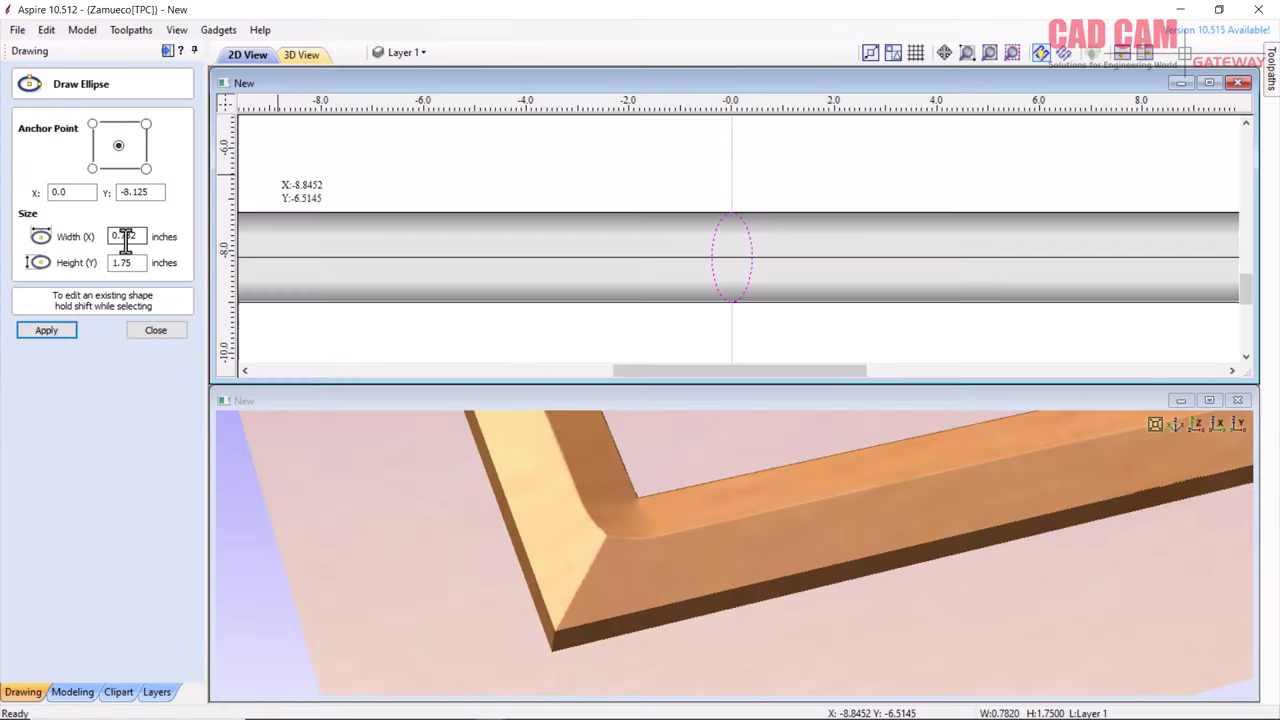
drag(208, 391, 255, 415)
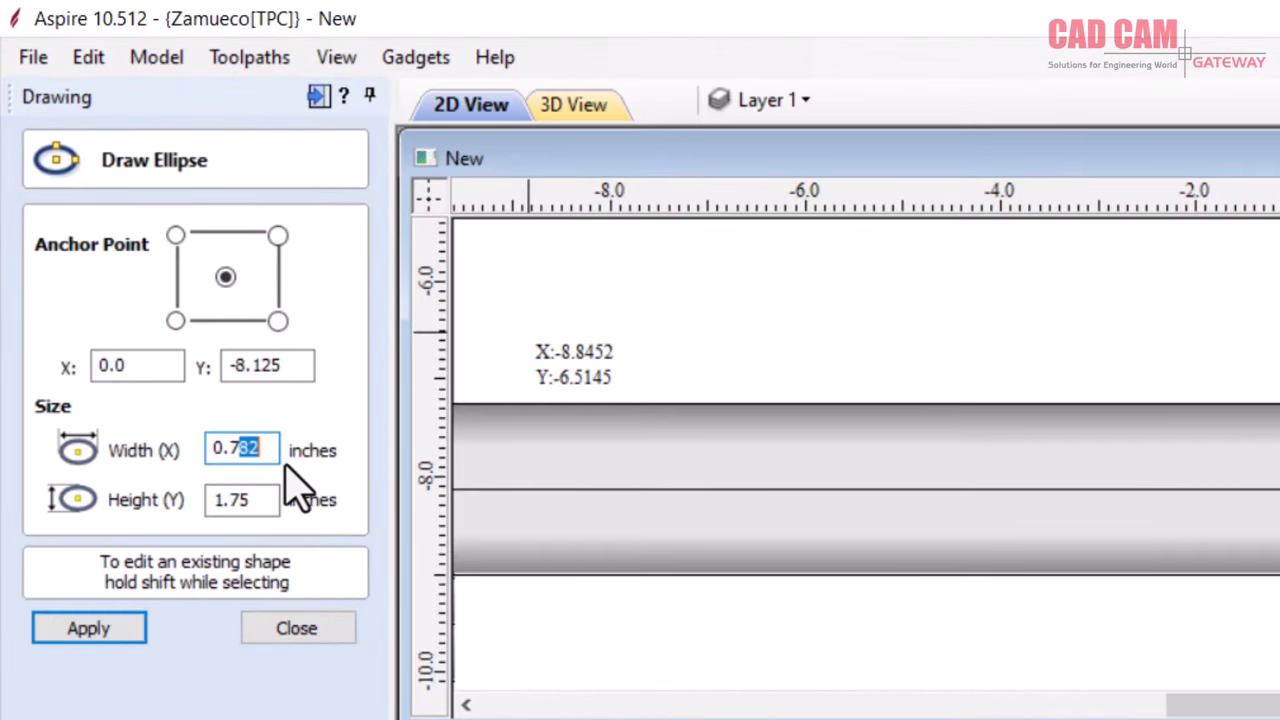
text(5)
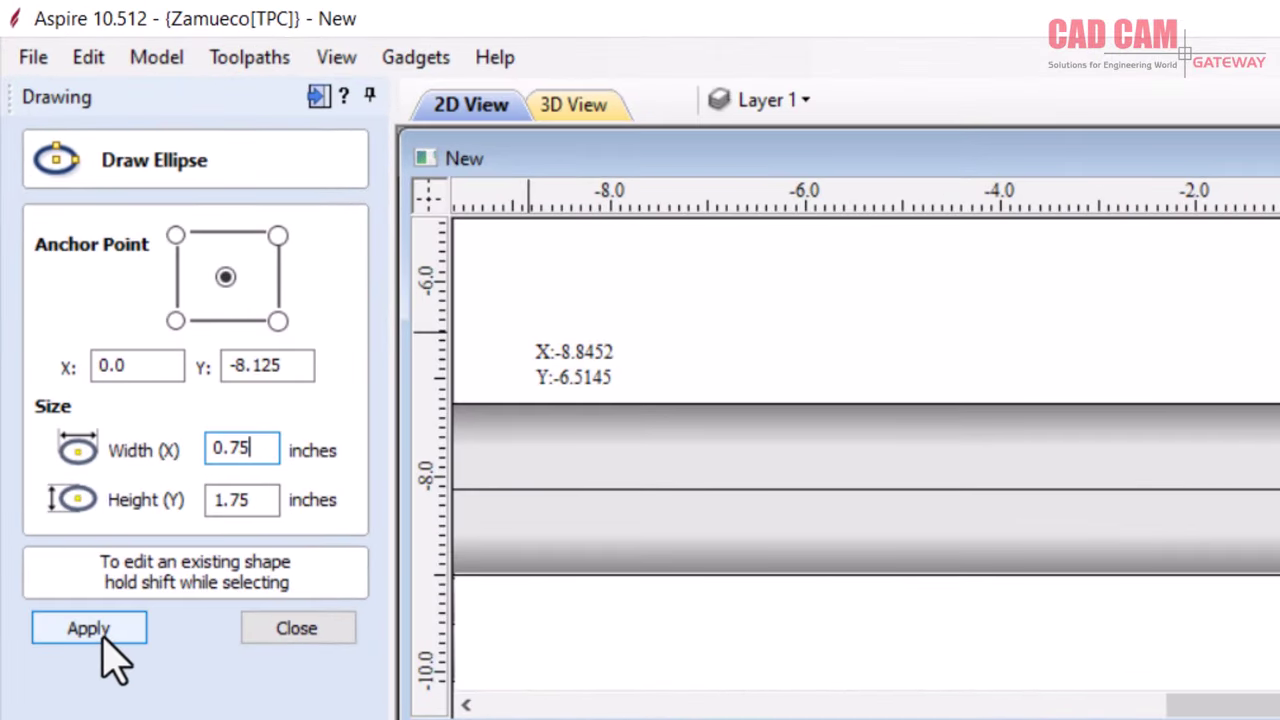
click(103, 632)
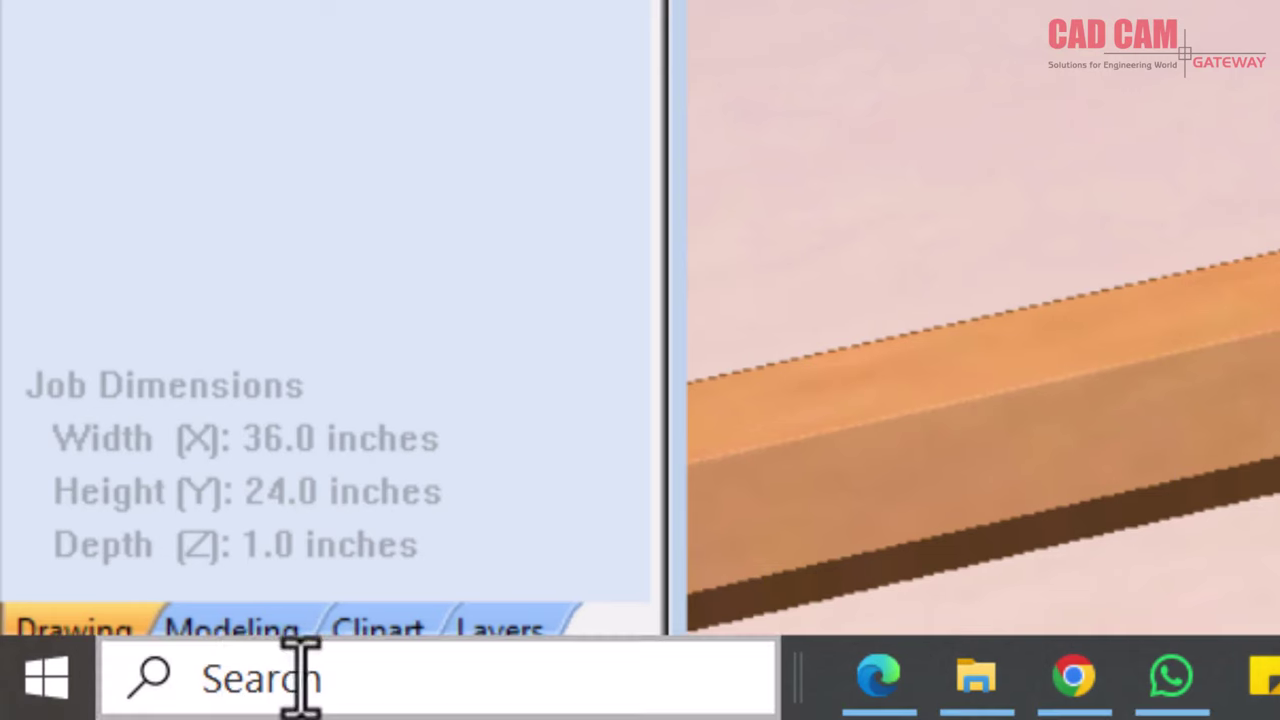
Build a curved-profile shape from the ellipse, scaled to 0.25 inch tall.
click(254, 632)
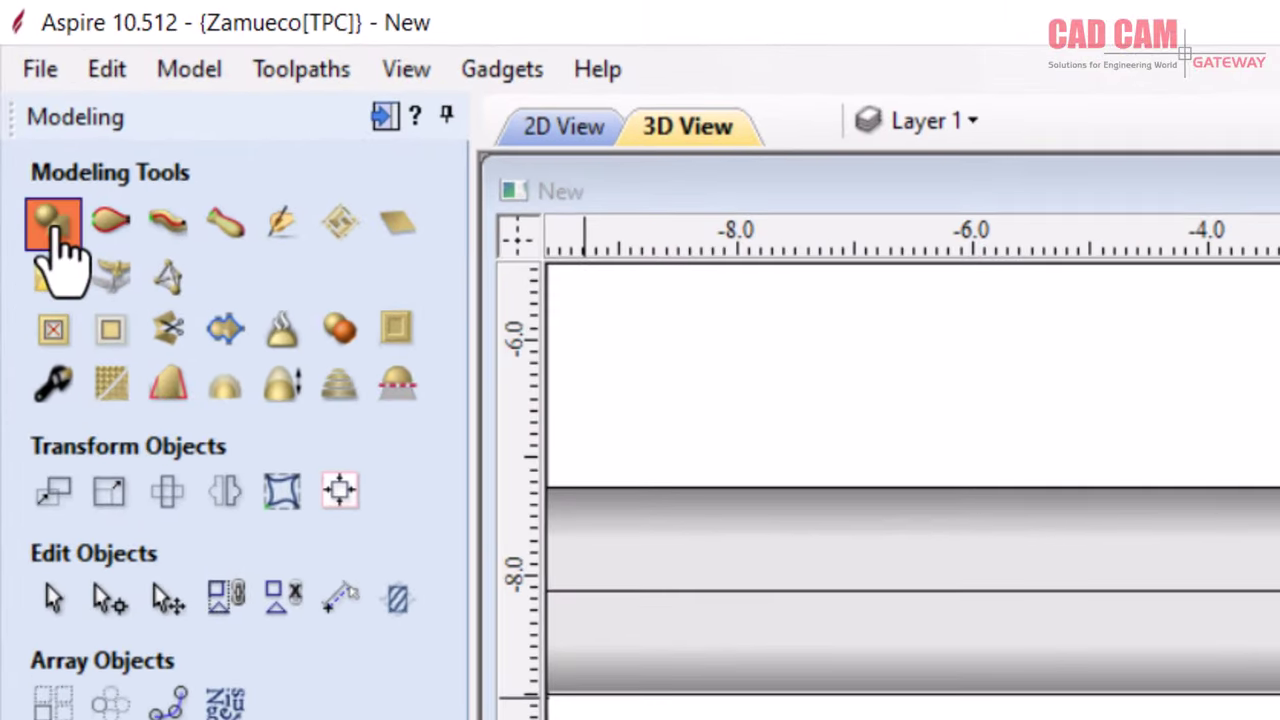
click(55, 228)
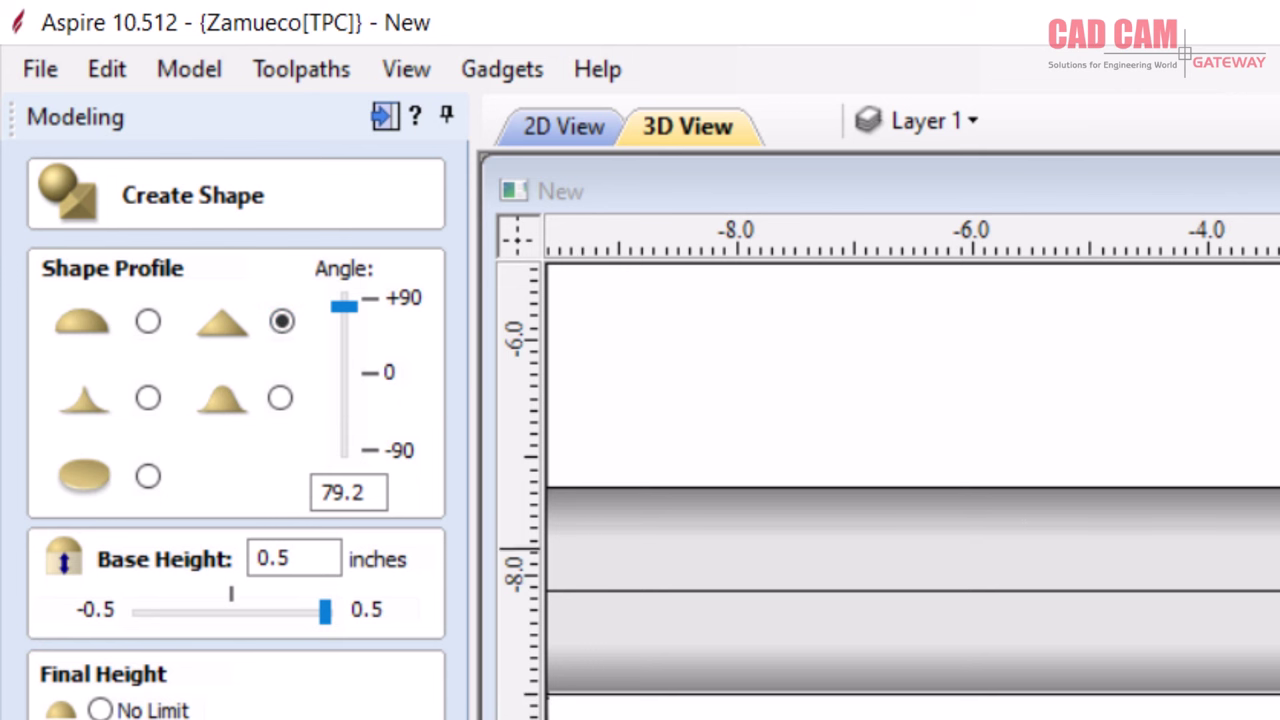
click(148, 321)
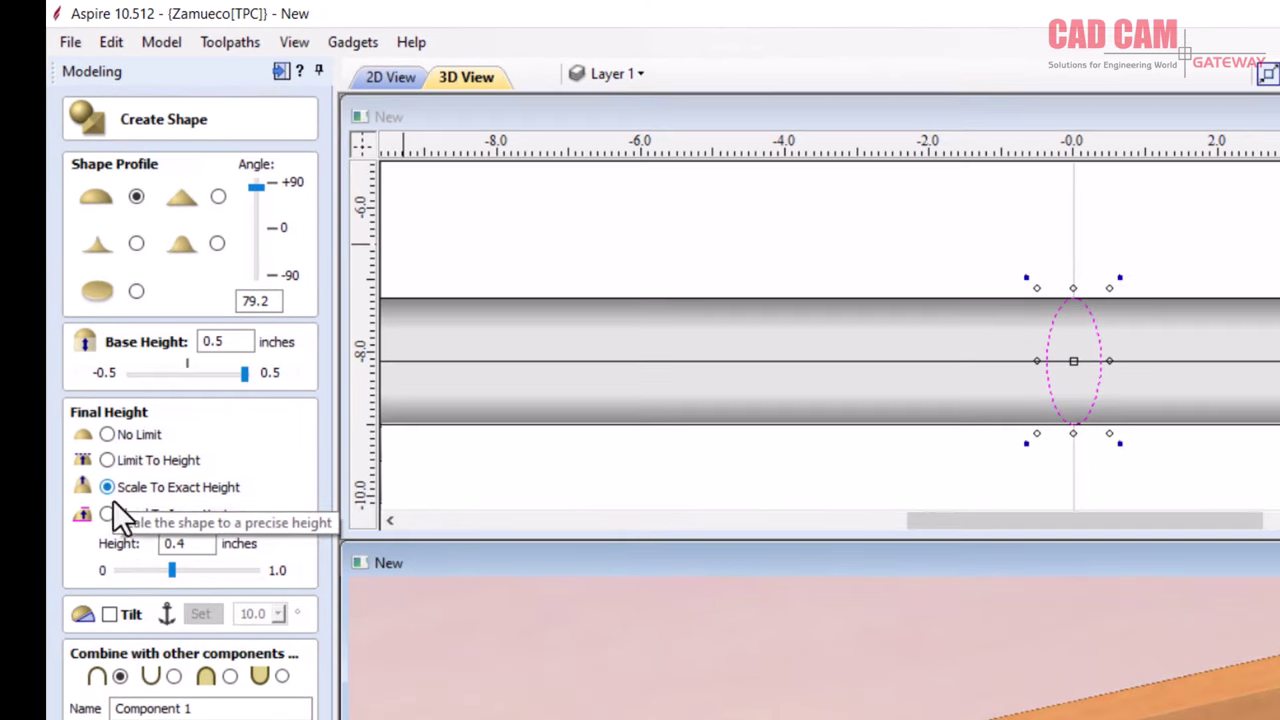
double_click(180, 543)
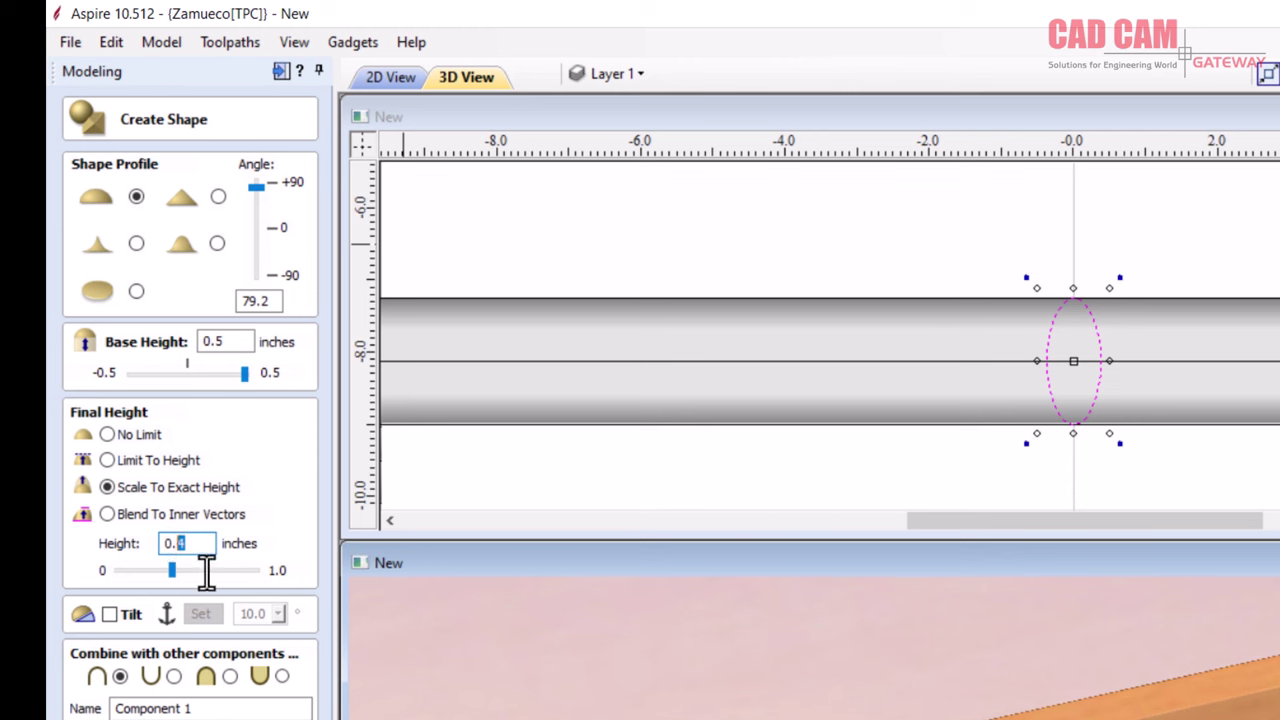
text(0.25)
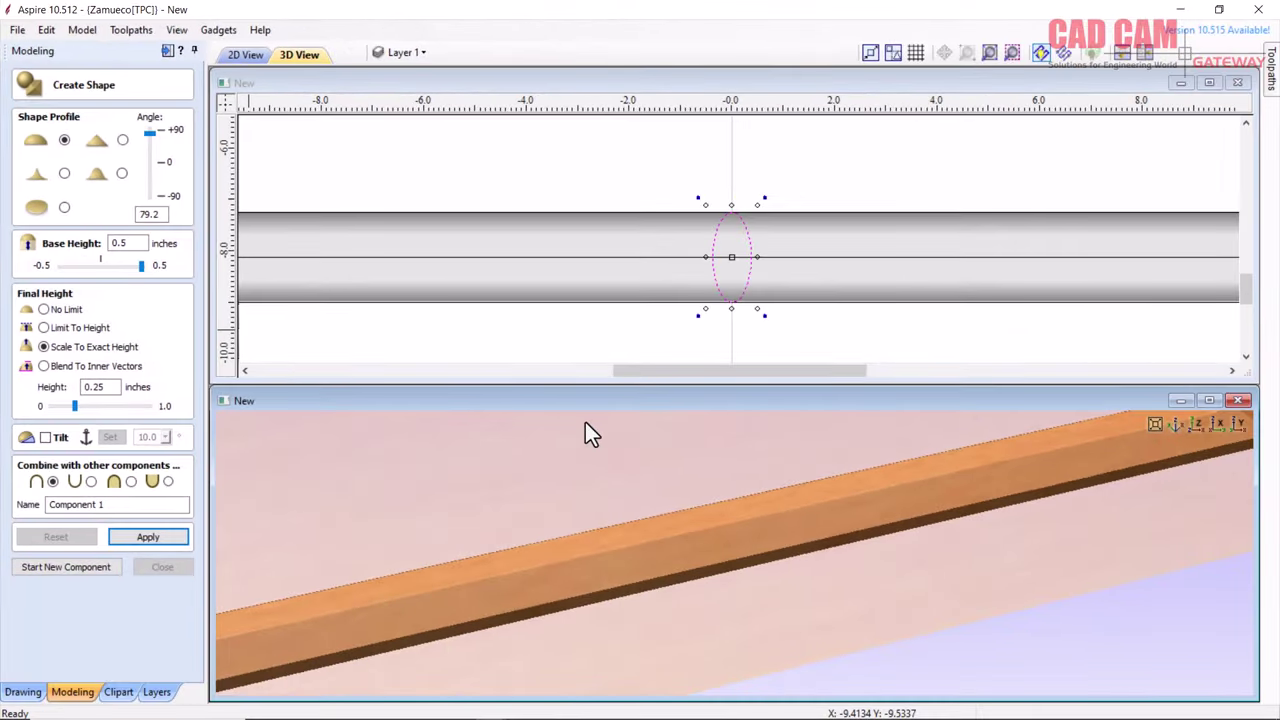
key(Return)
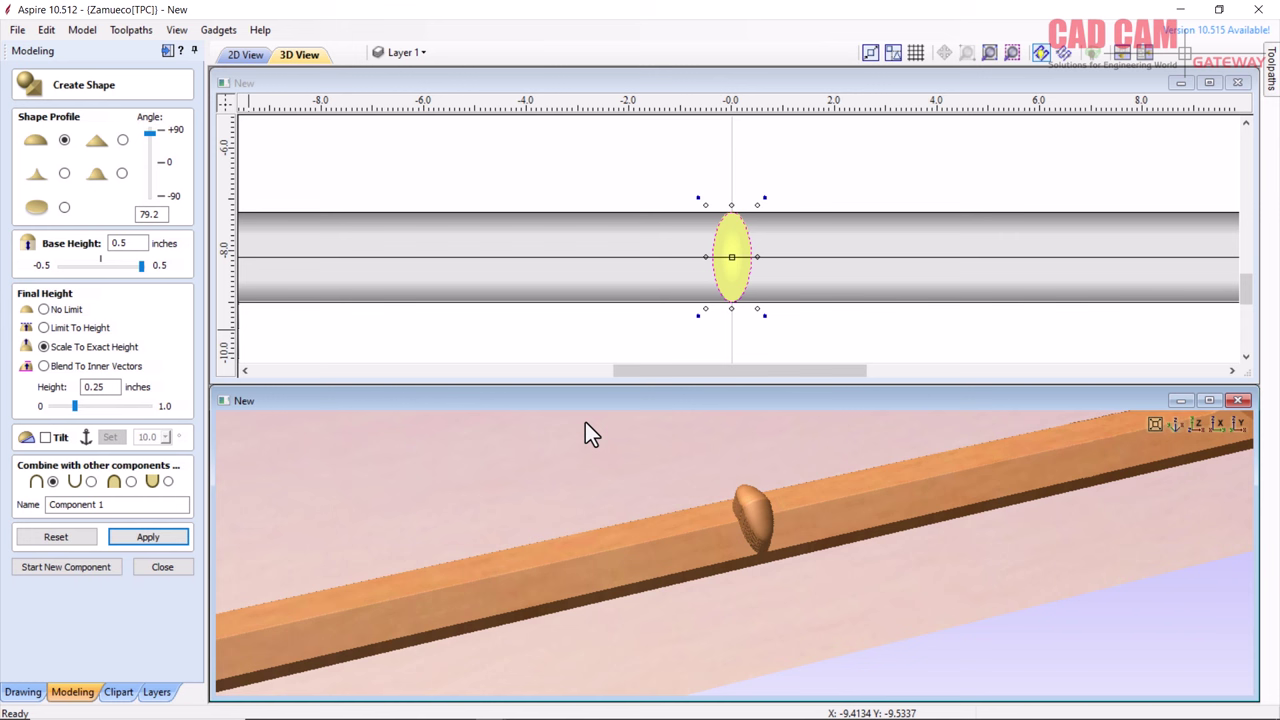
Set the bead's base height to 0 and apply it.
scroll(738, 521, up, 2)
scroll(738, 521, up, 3)
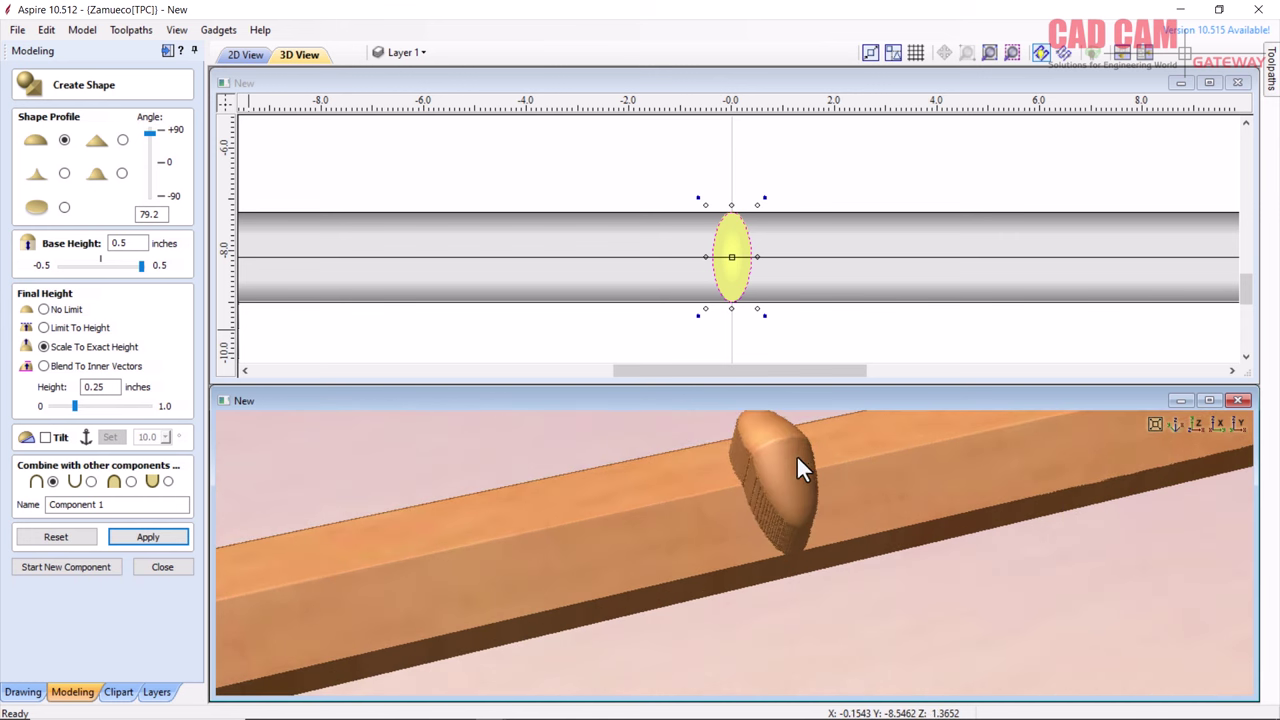
mouse_move(796, 454)
mouse_down()
mouse_move(790, 471)
mouse_move(724, 488)
mouse_move(704, 538)
mouse_up()
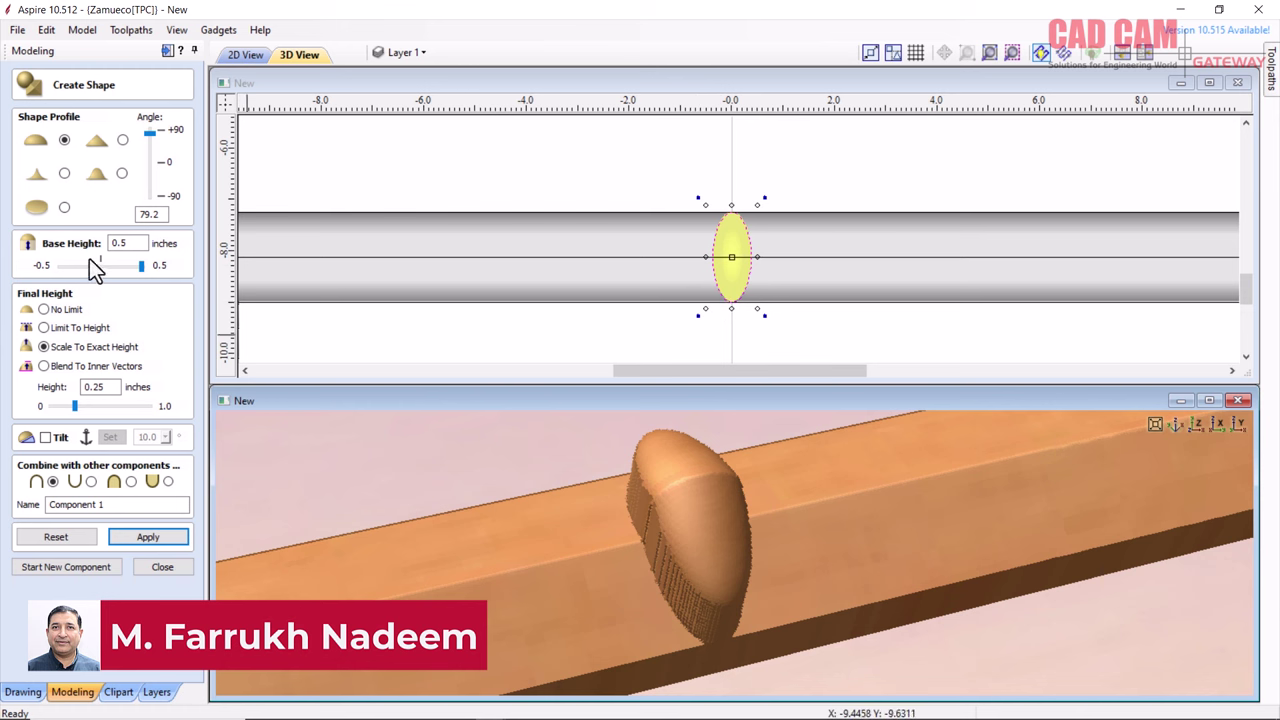
drag(132, 243, 103, 243)
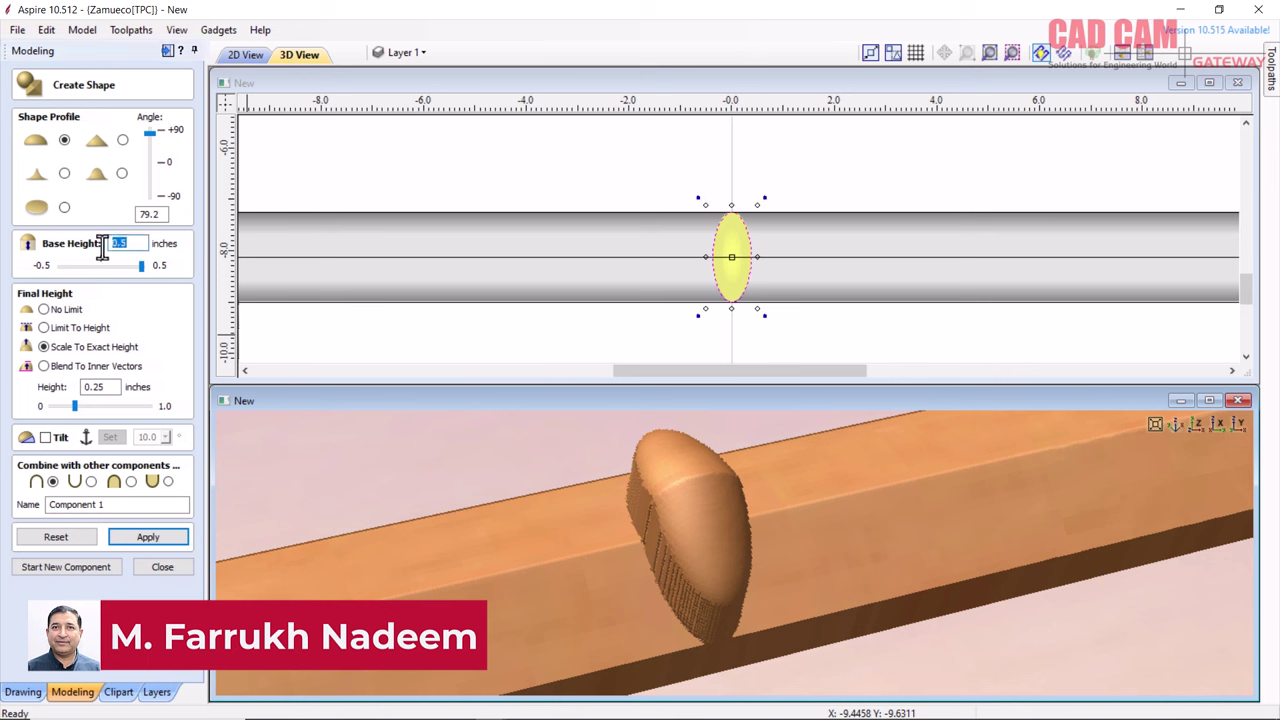
text(0)
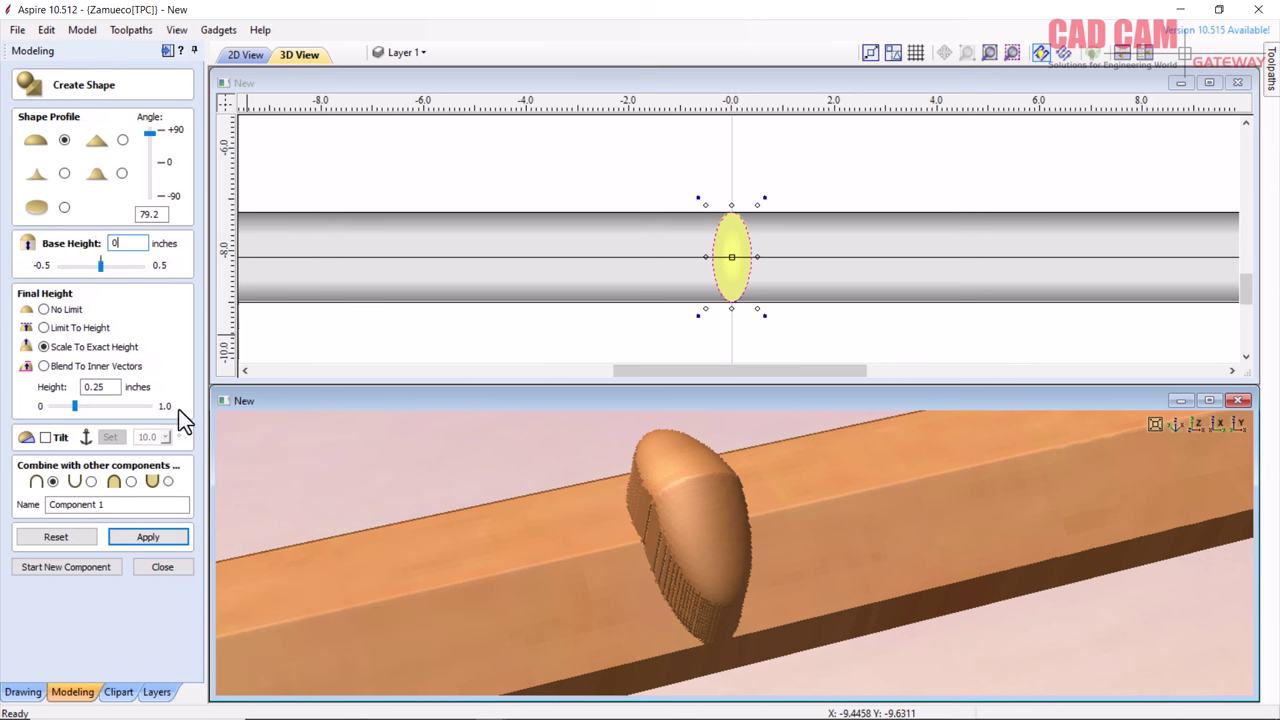
click(148, 540)
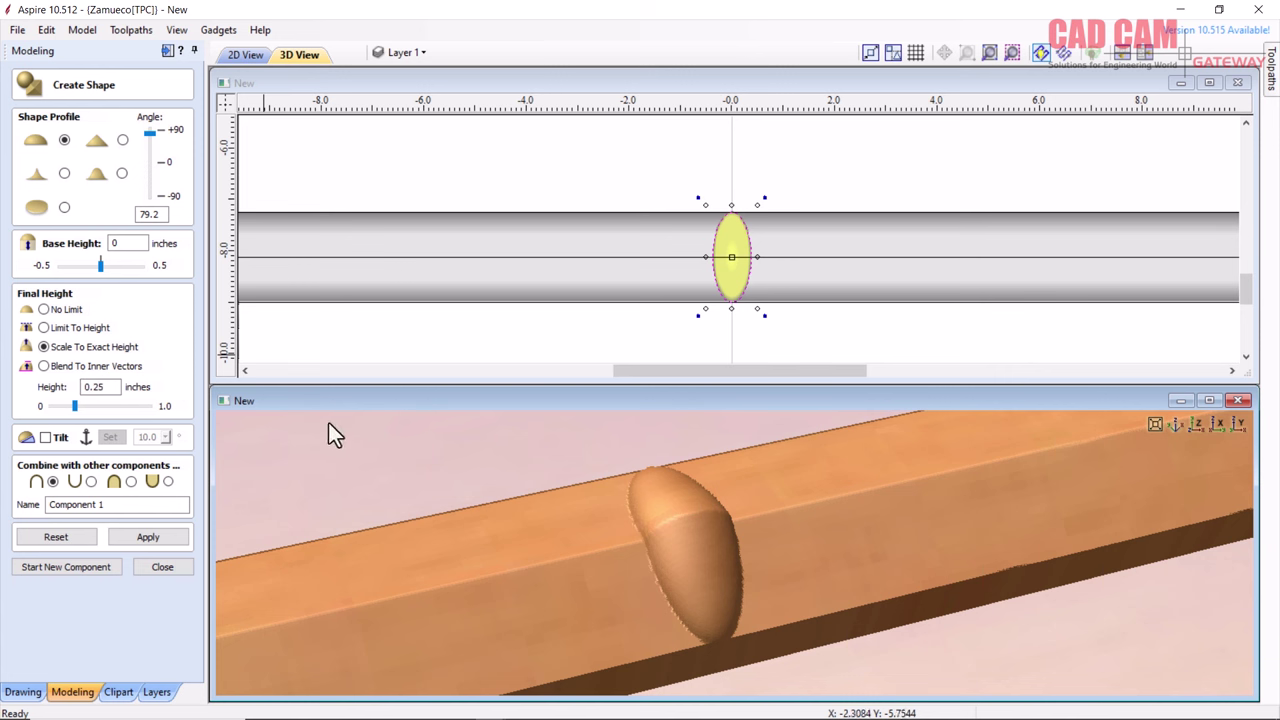
Set the ellipse shape to Subtract with Final Height set to No Limit.
drag(727, 584, 705, 558)
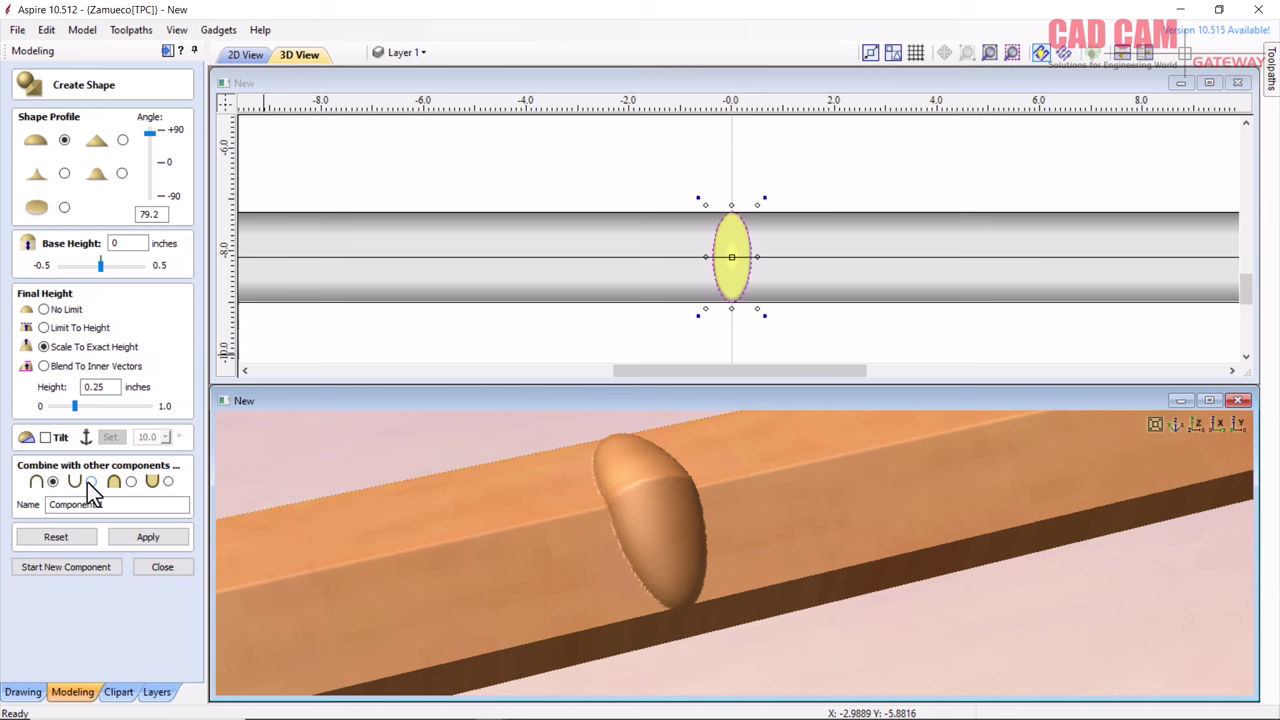
click(88, 483)
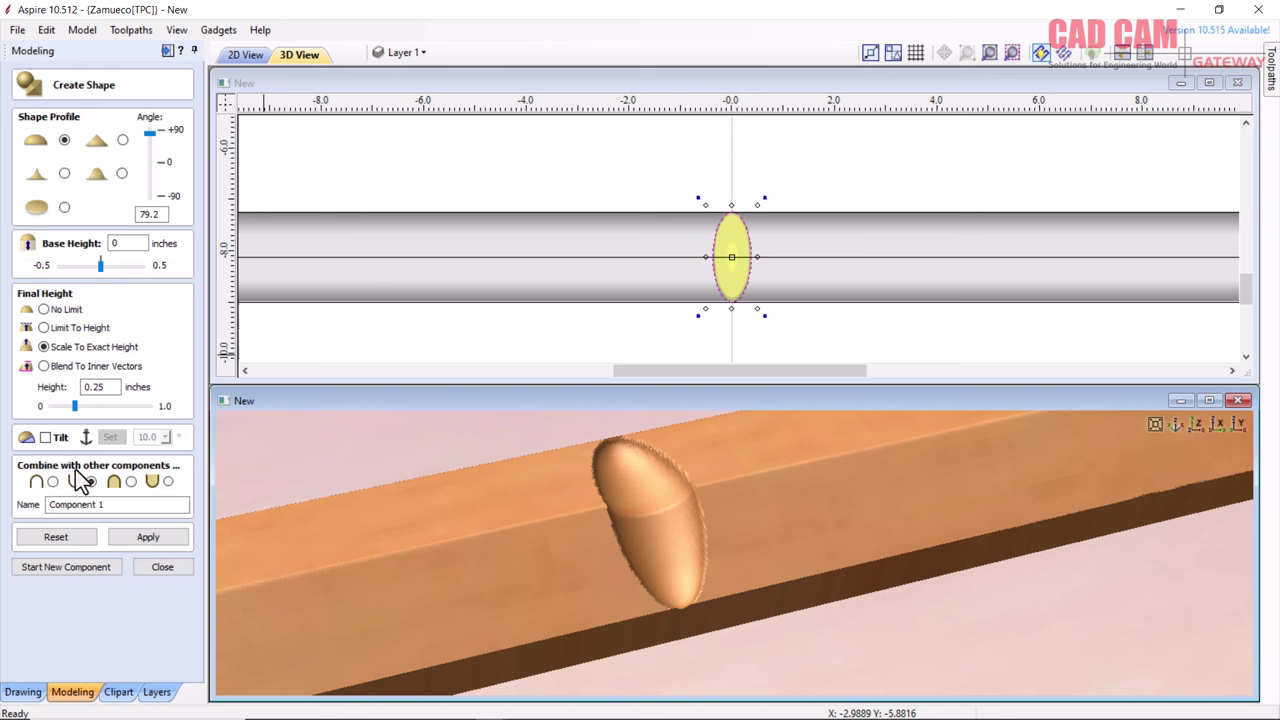
click(43, 310)
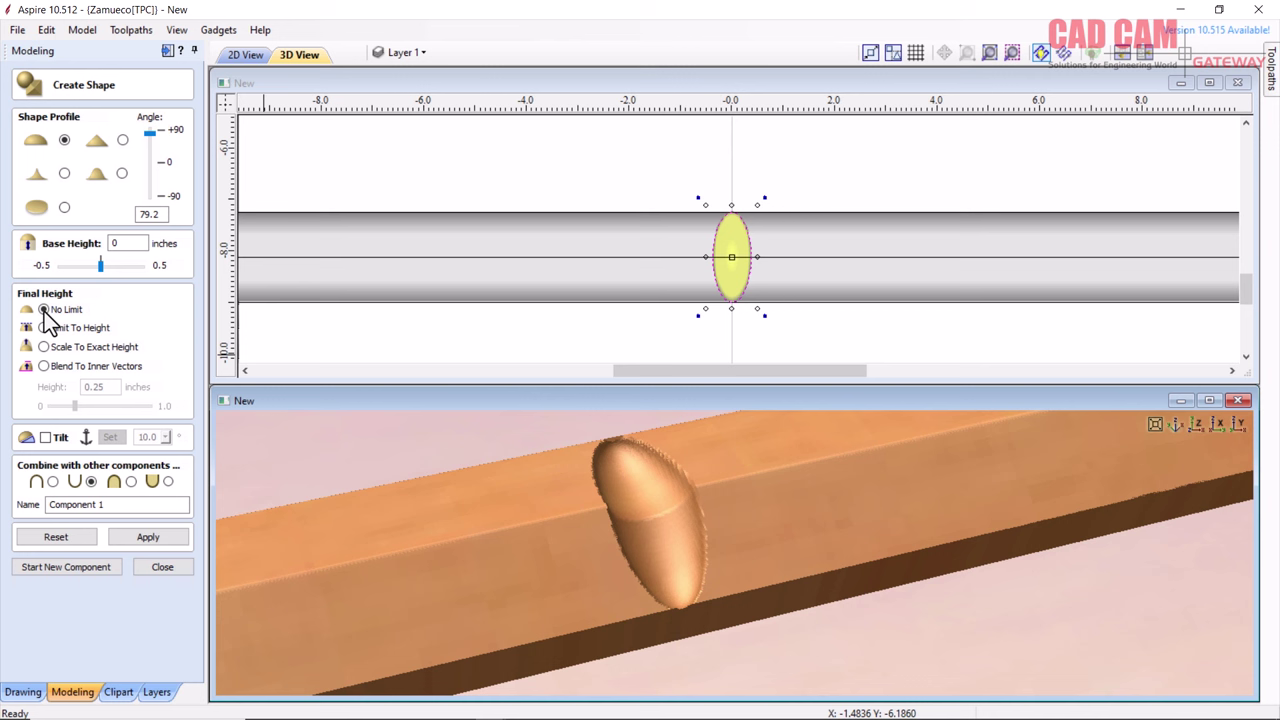
Give the shape a 57.6° angle and exact 0.1-inch height, name it elep1, and apply.
drag(149, 132, 150, 152)
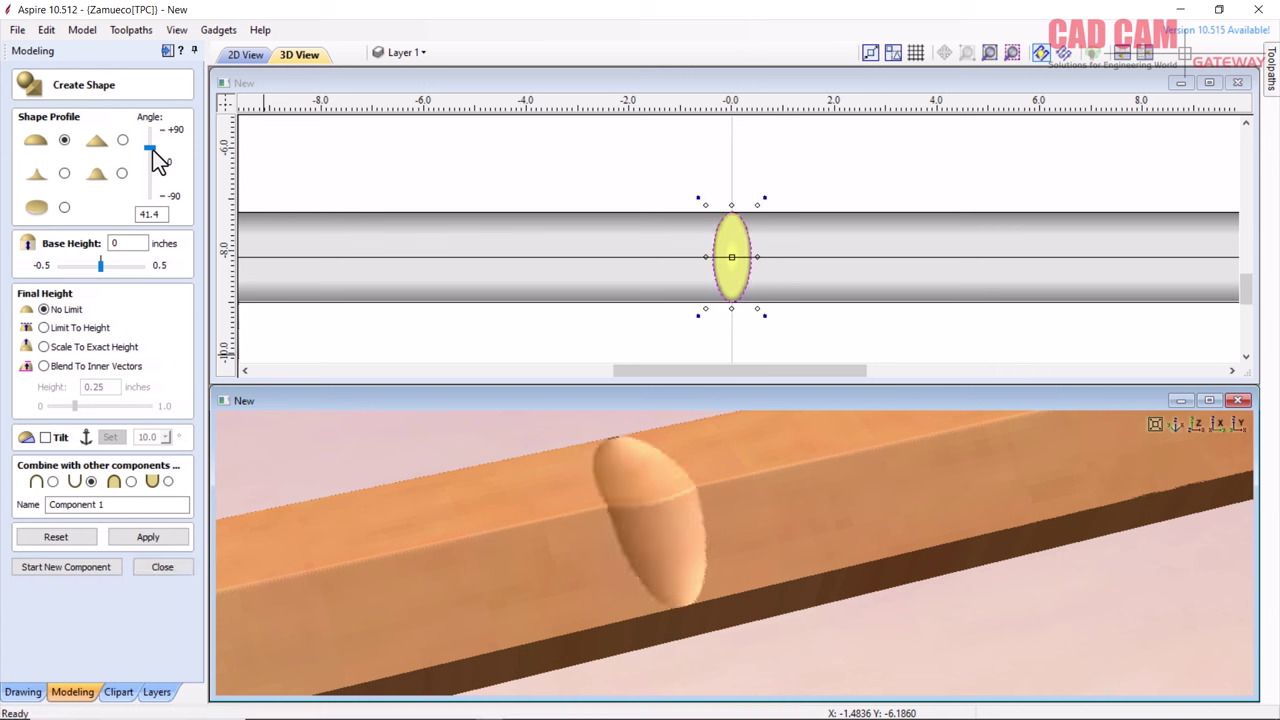
drag(153, 156, 150, 138)
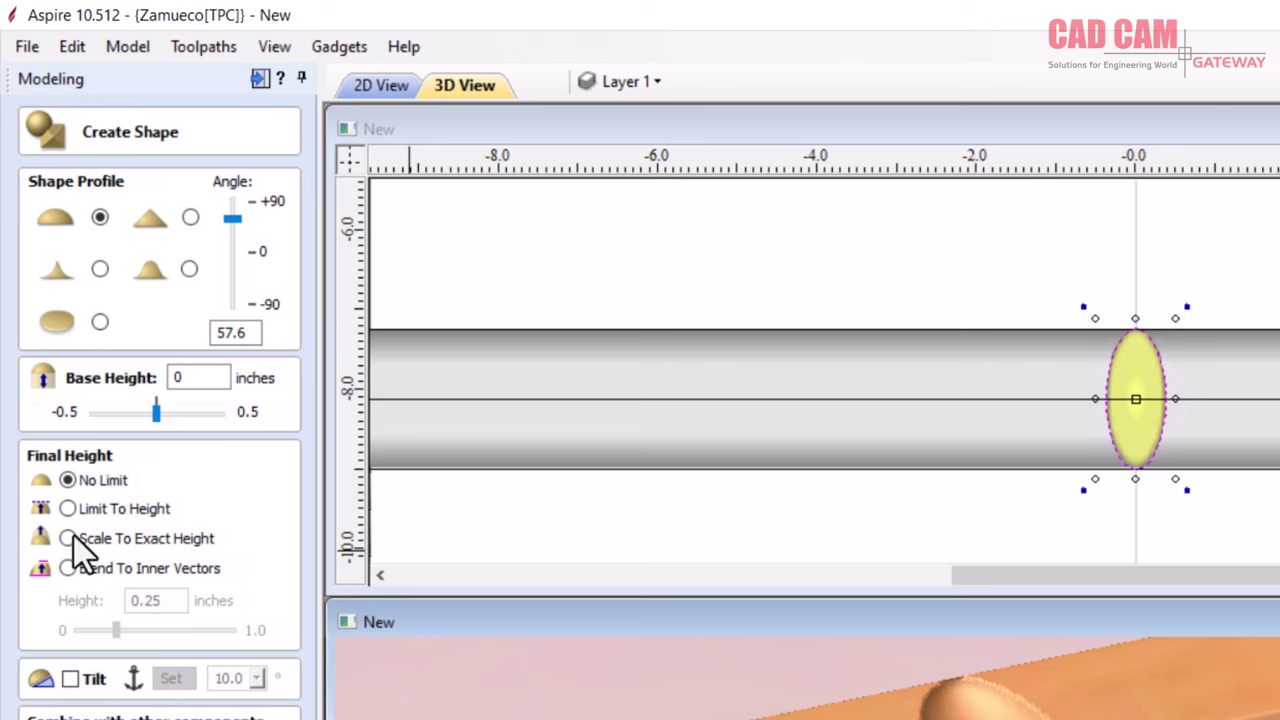
click(66, 509)
drag(116, 630, 93, 630)
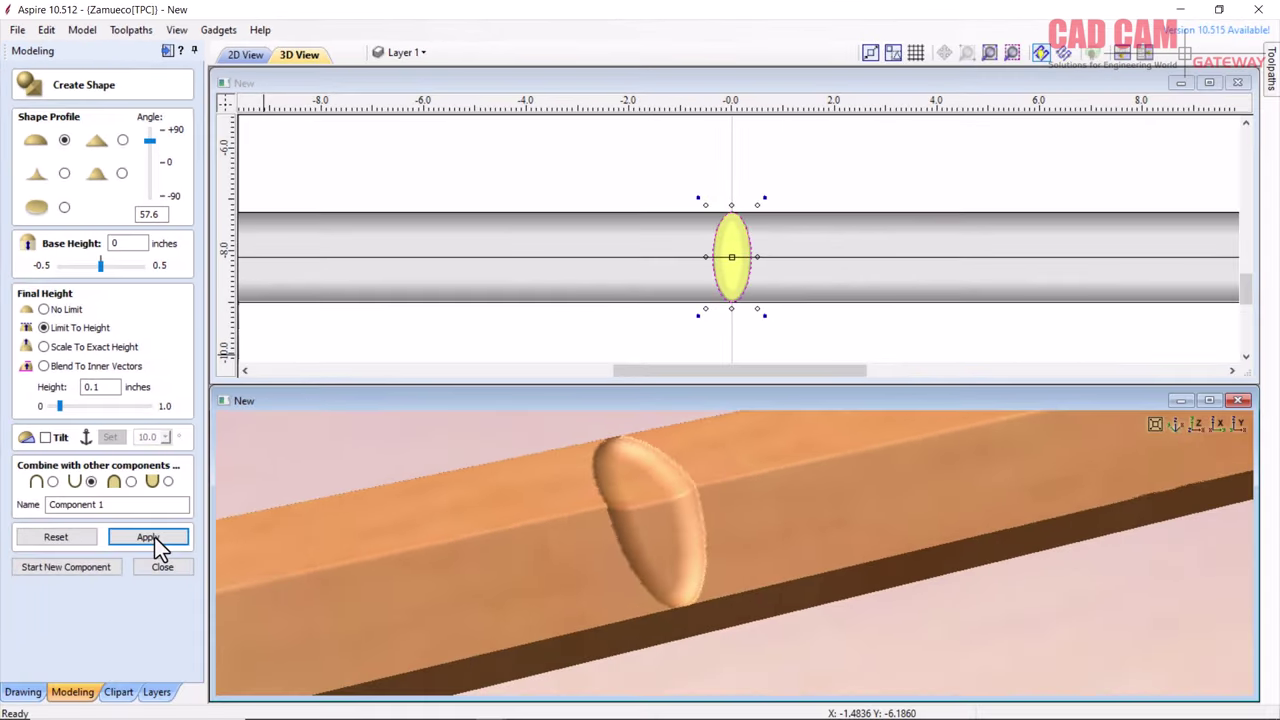
click(182, 631)
click(46, 349)
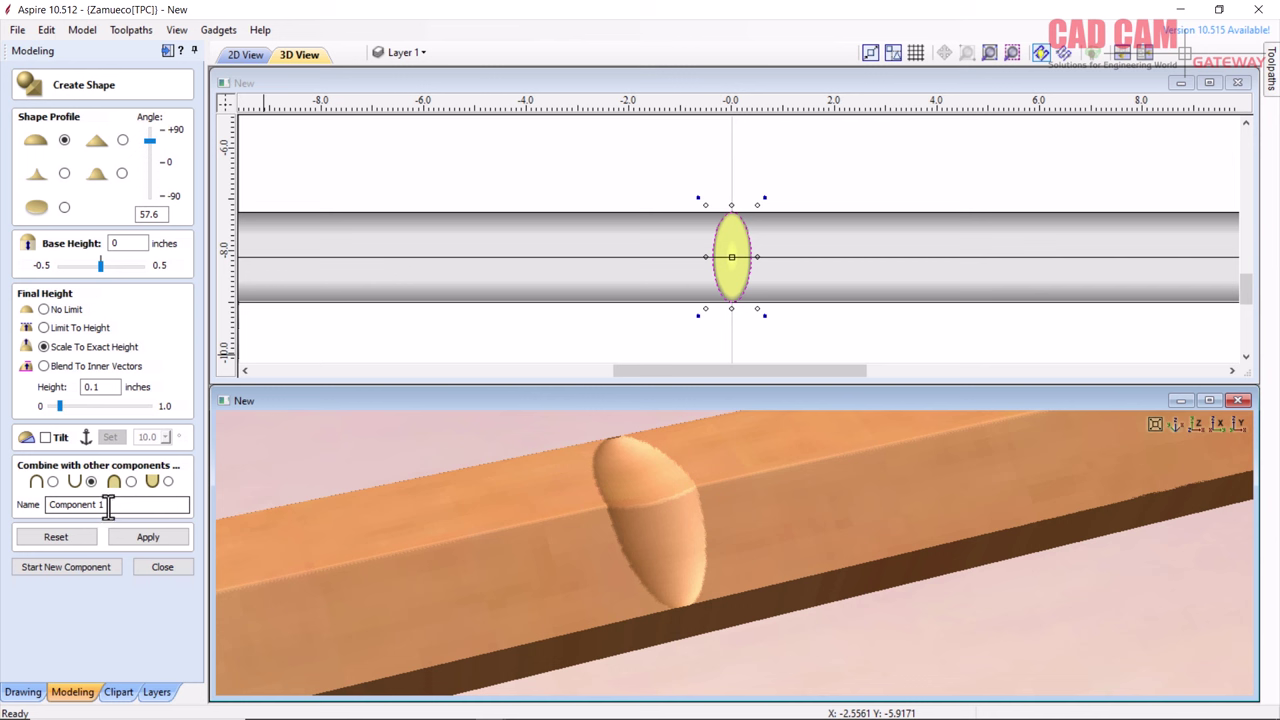
triple_click(108, 507)
text(elep1)
click(158, 538)
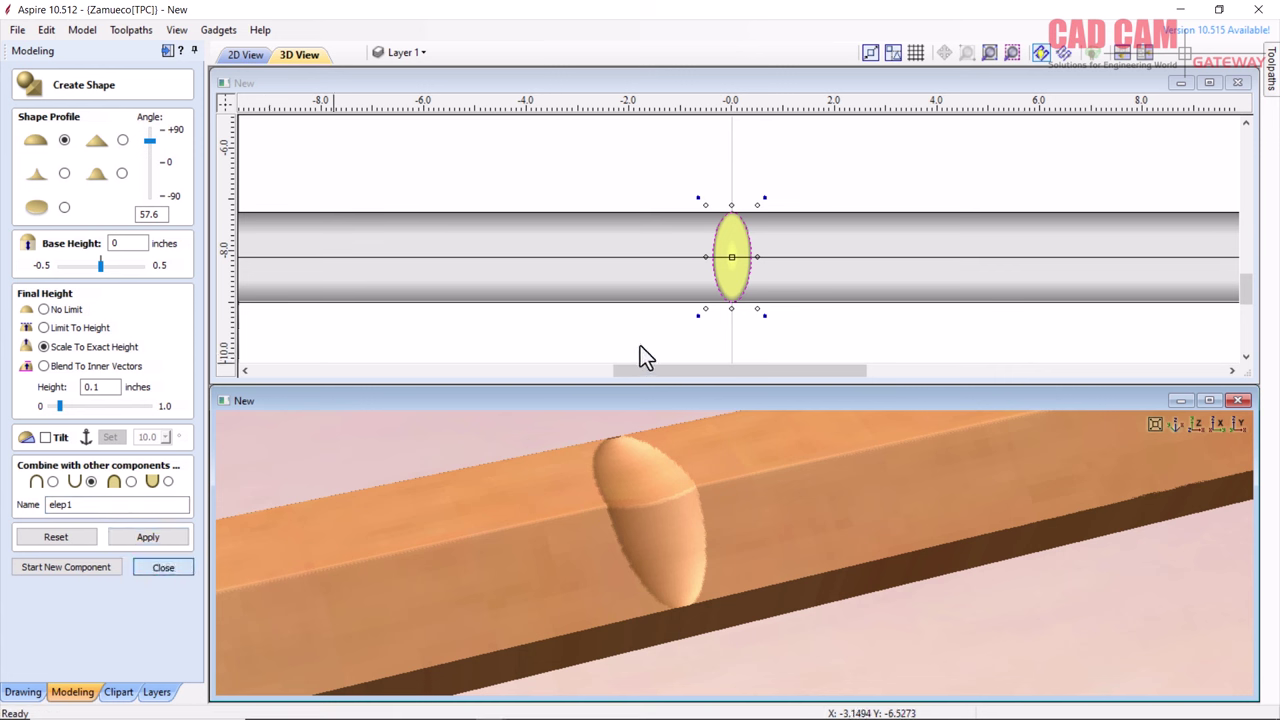
Close Create Shape, zoom out to the whole frame, and select elep1 in Components.
key(Return)
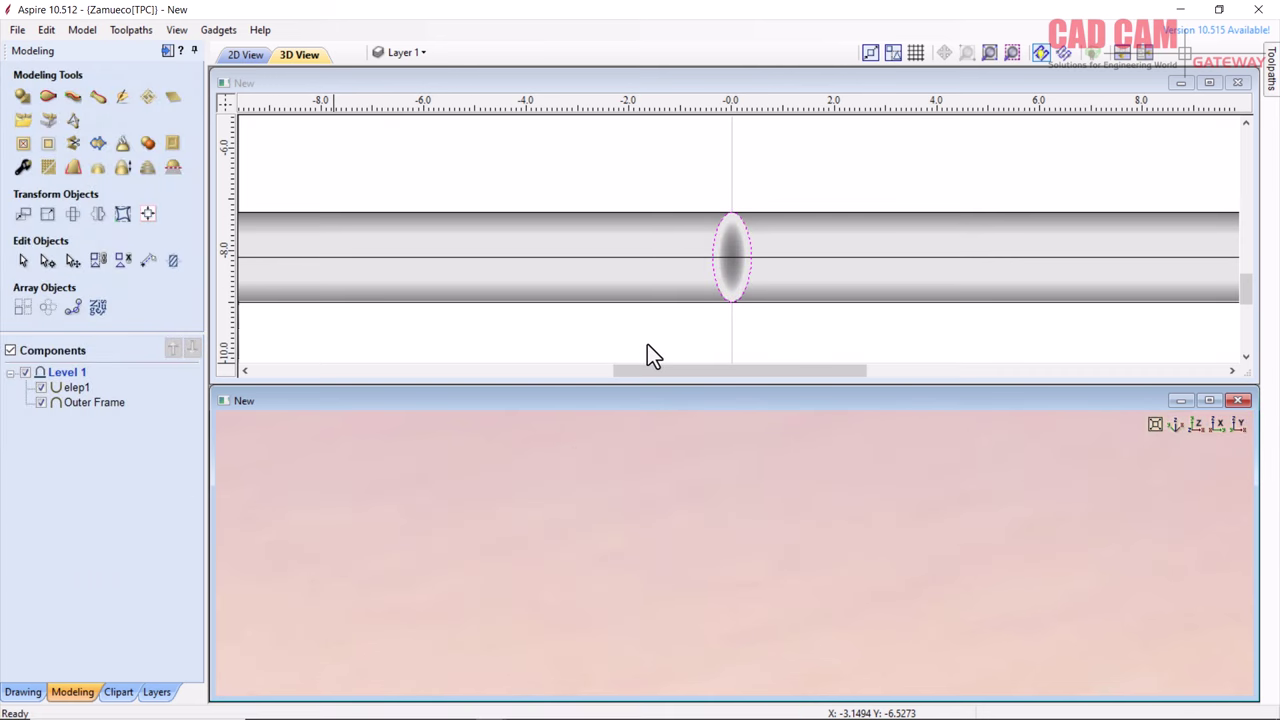
scroll(652, 345, down, 5)
scroll(670, 362, down, 2)
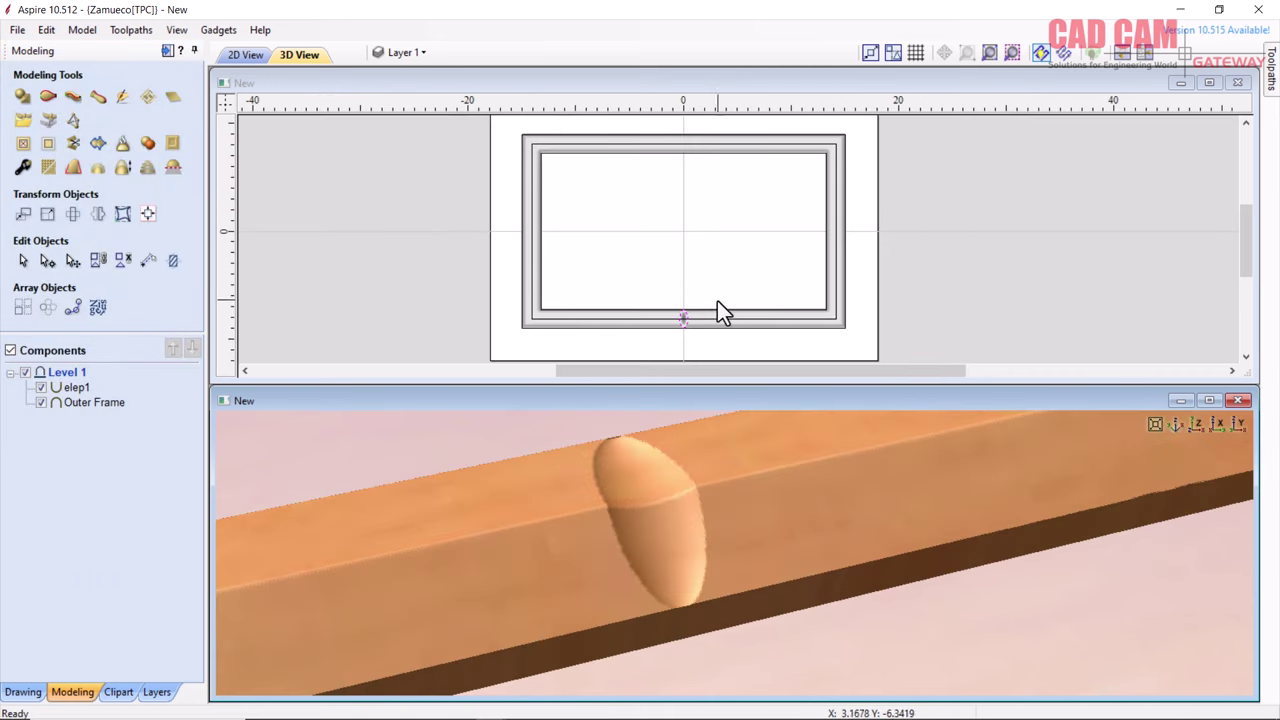
scroll(705, 290, down, 1)
scroll(705, 288, up, 1)
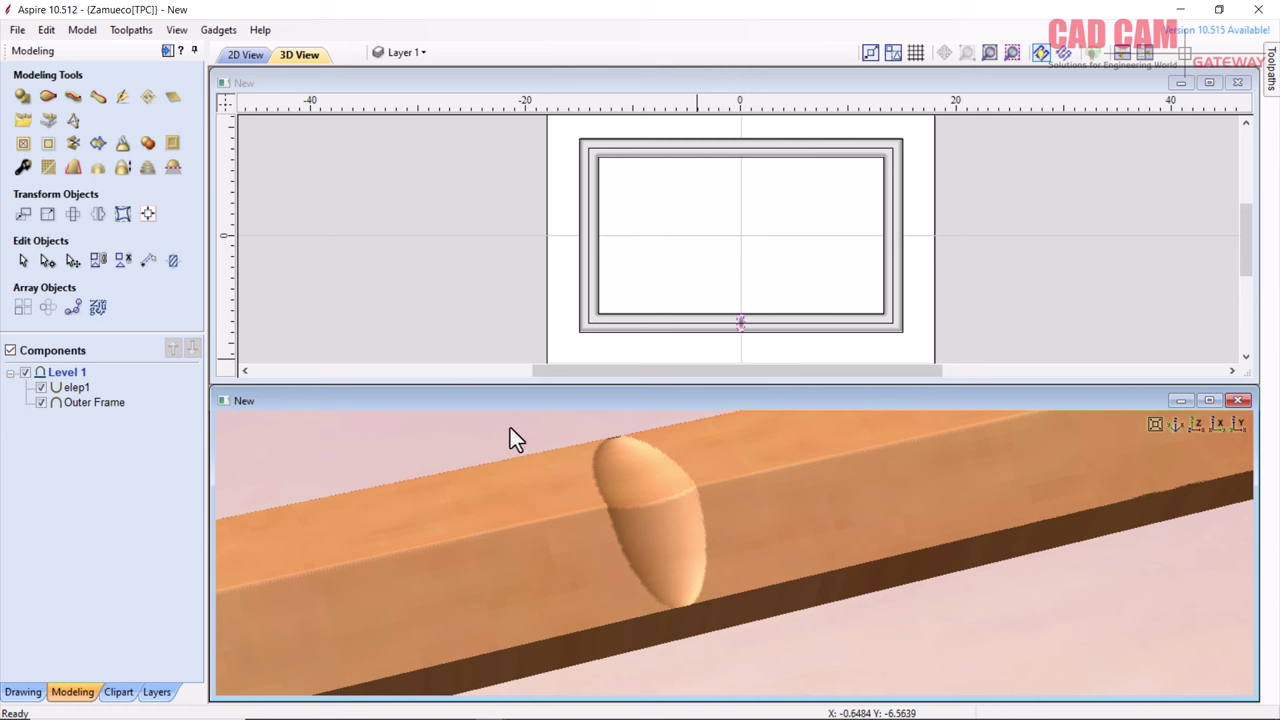
scroll(777, 530, down, 2)
scroll(770, 532, down, 2)
scroll(770, 532, down, 1)
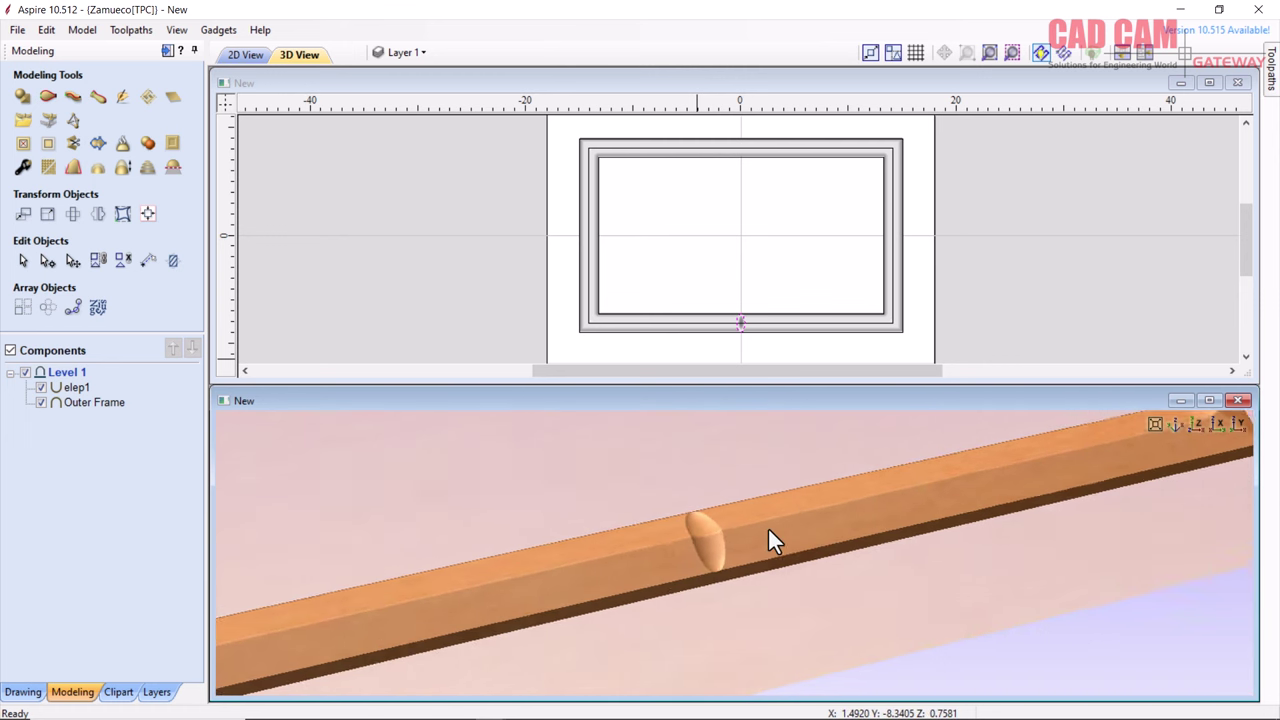
scroll(768, 527, down, 2)
scroll(768, 527, down, 2)
scroll(768, 528, down, 2)
scroll(765, 537, down, 1)
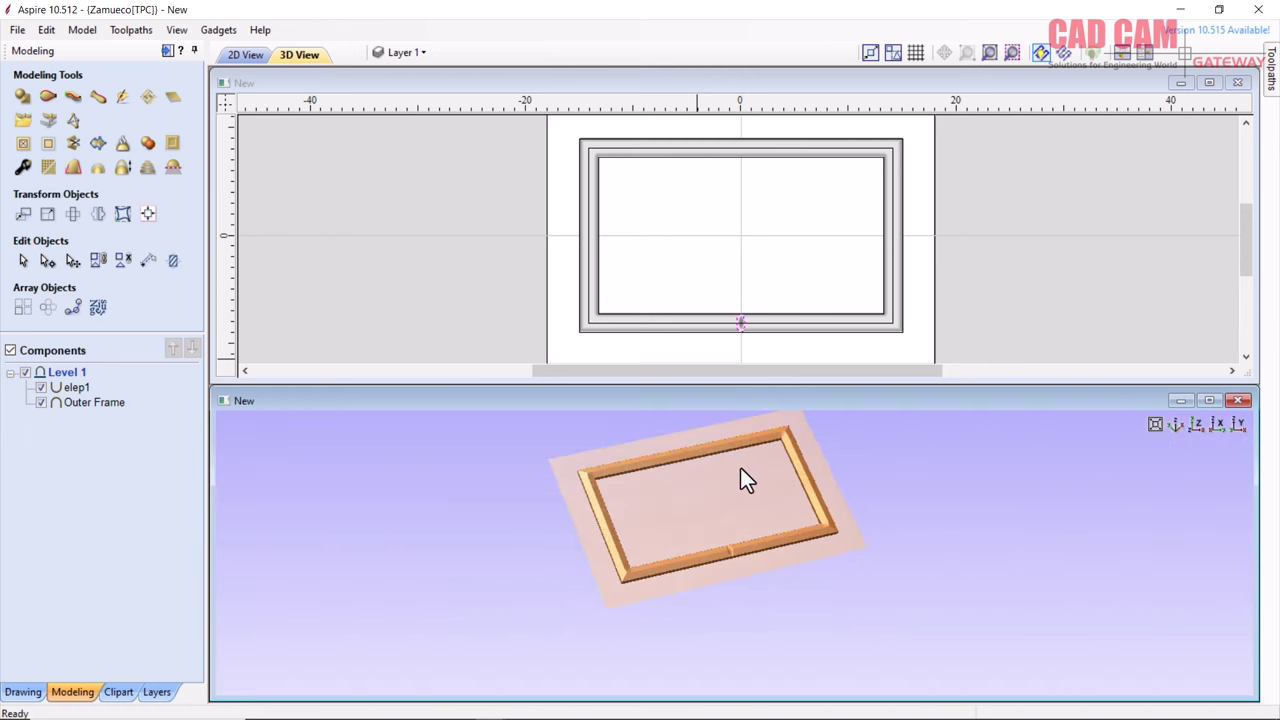
scroll(740, 467, up, 3)
scroll(720, 520, down, 2)
scroll(727, 553, down, 1)
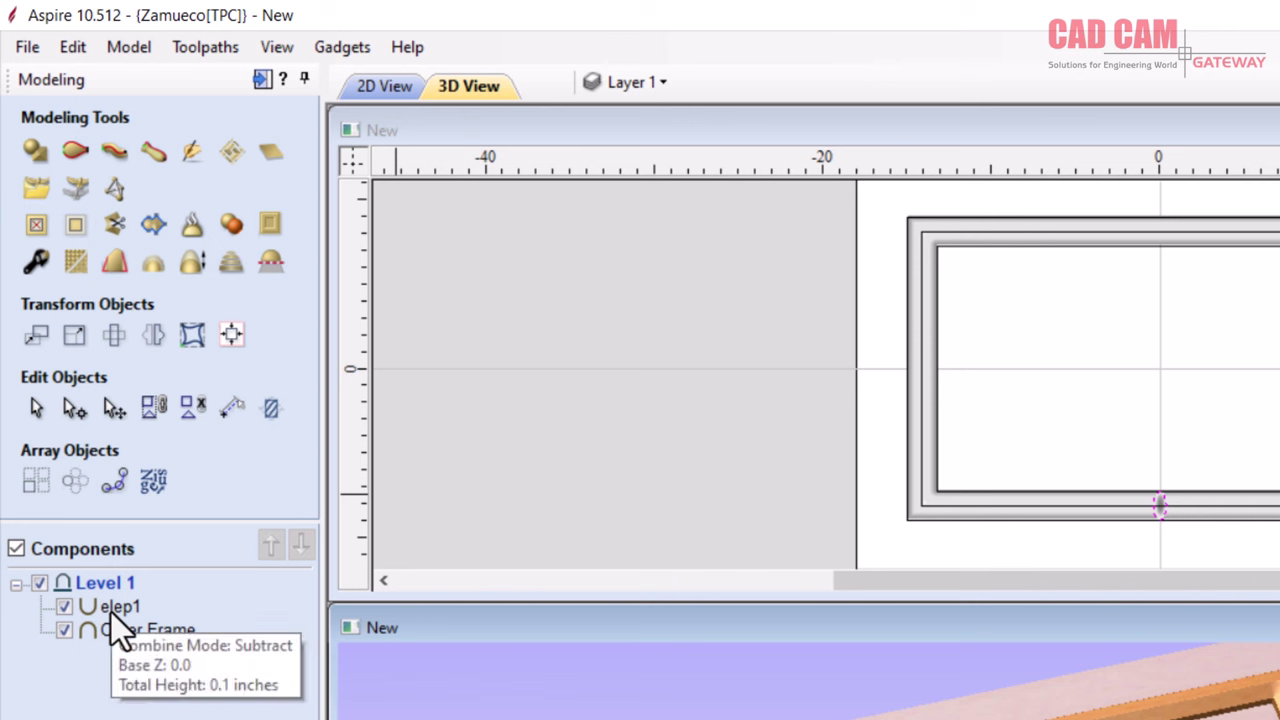
click(122, 610)
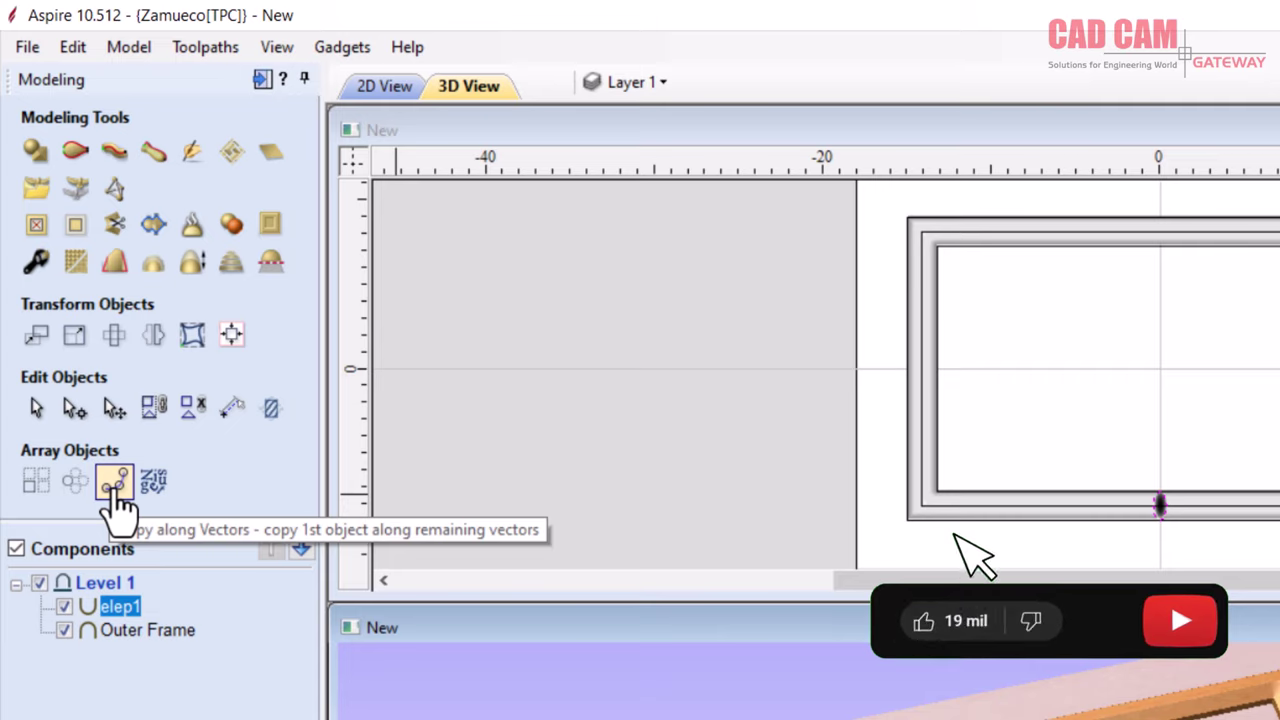
Copy the elliptical bead along the frame outline every 1.0 inch with even spacing.
click(113, 486)
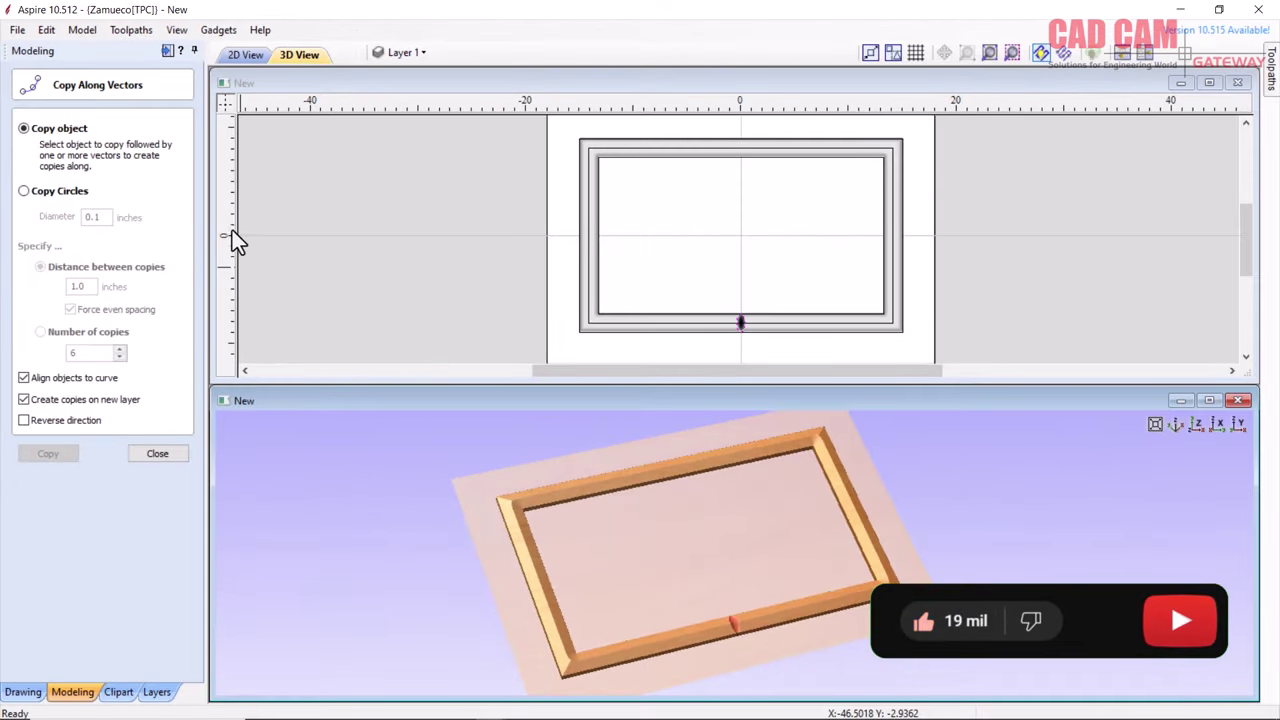
scroll(735, 332, up, 5)
scroll(725, 316, up, 3)
click(704, 315)
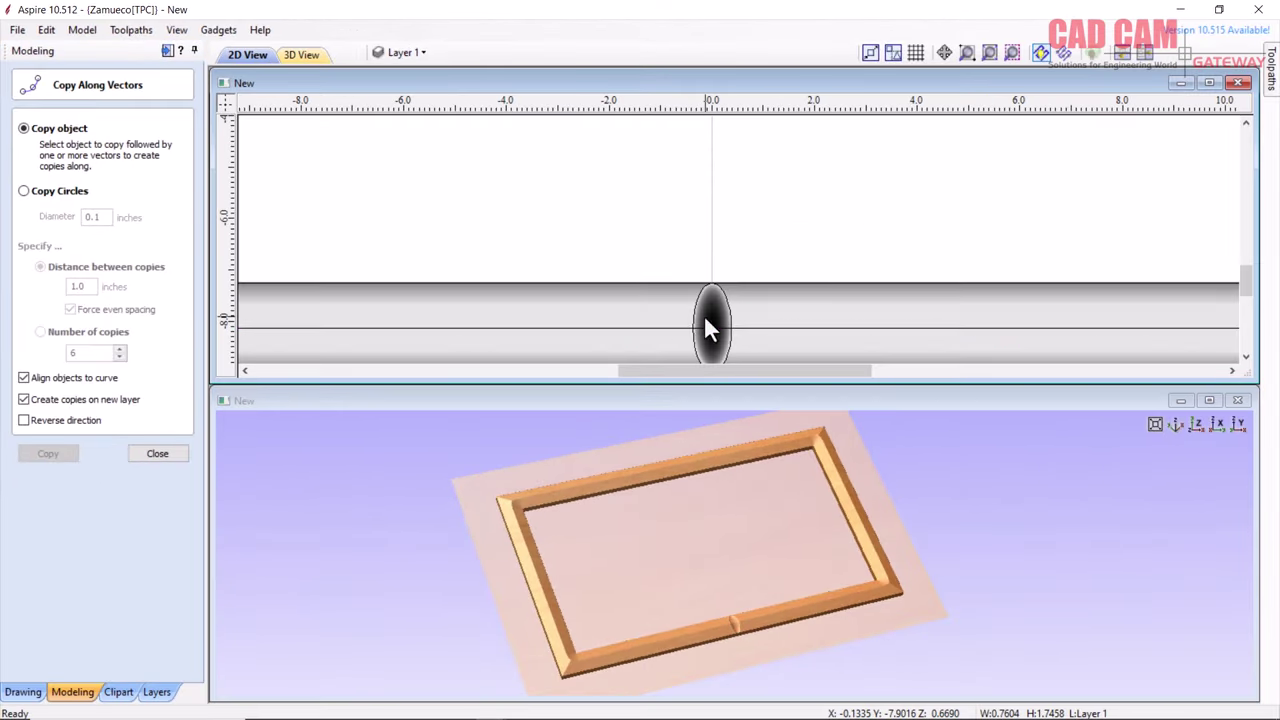
click(644, 329)
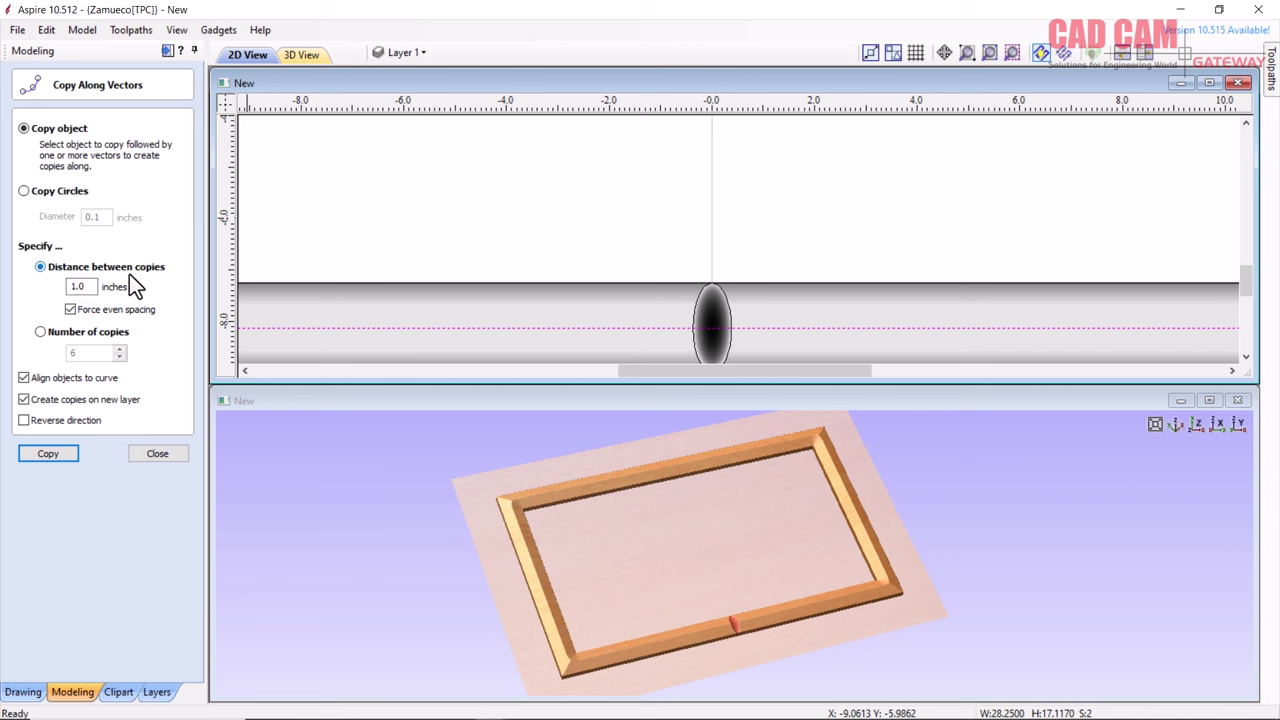
click(82, 286)
click(56, 454)
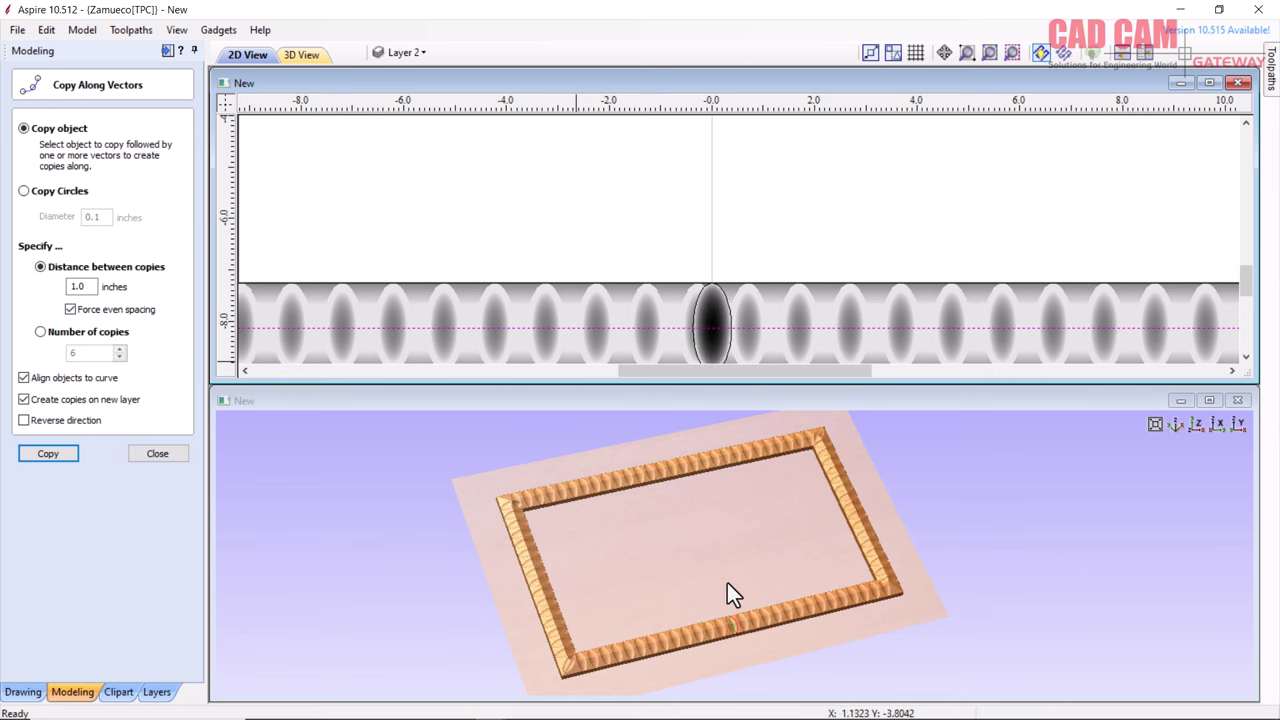
Recopy the beads around the frame at 2-inch spacing instead of 1 inch.
scroll(685, 627, up, 2)
scroll(660, 610, up, 3)
scroll(620, 560, up, 2)
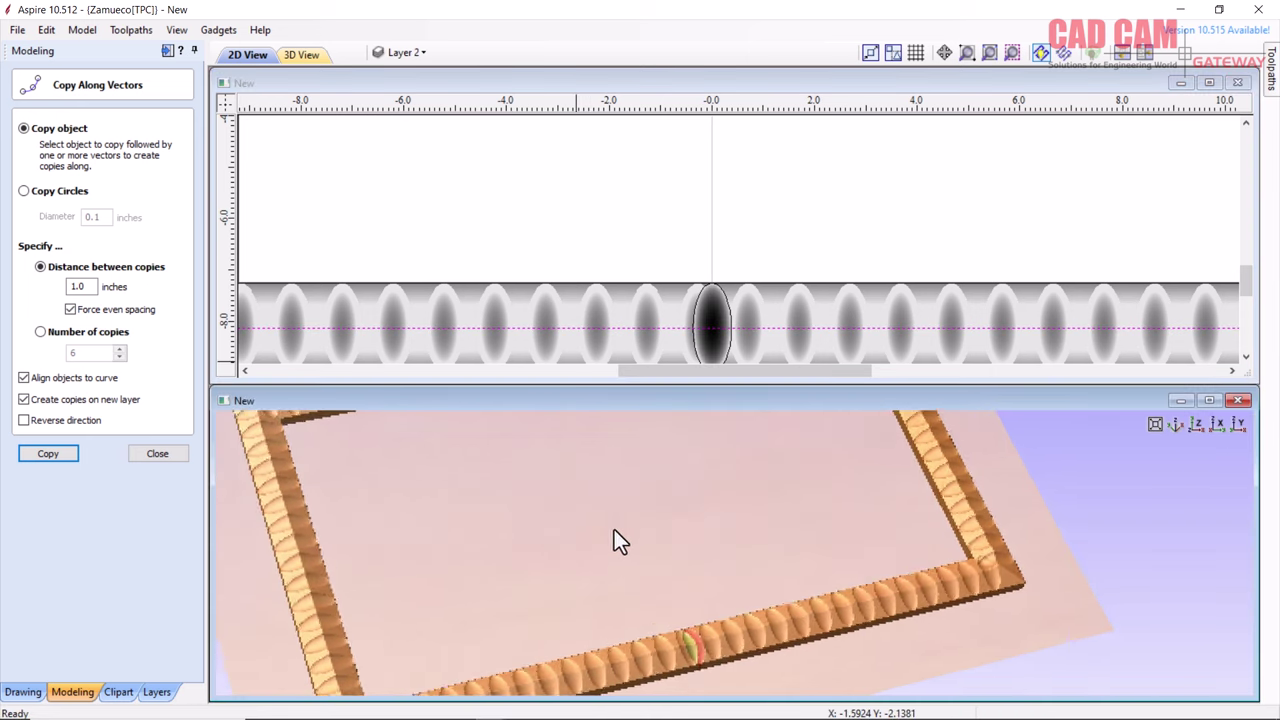
scroll(625, 520, up, 2)
scroll(640, 500, down, 2)
scroll(647, 482, down, 1)
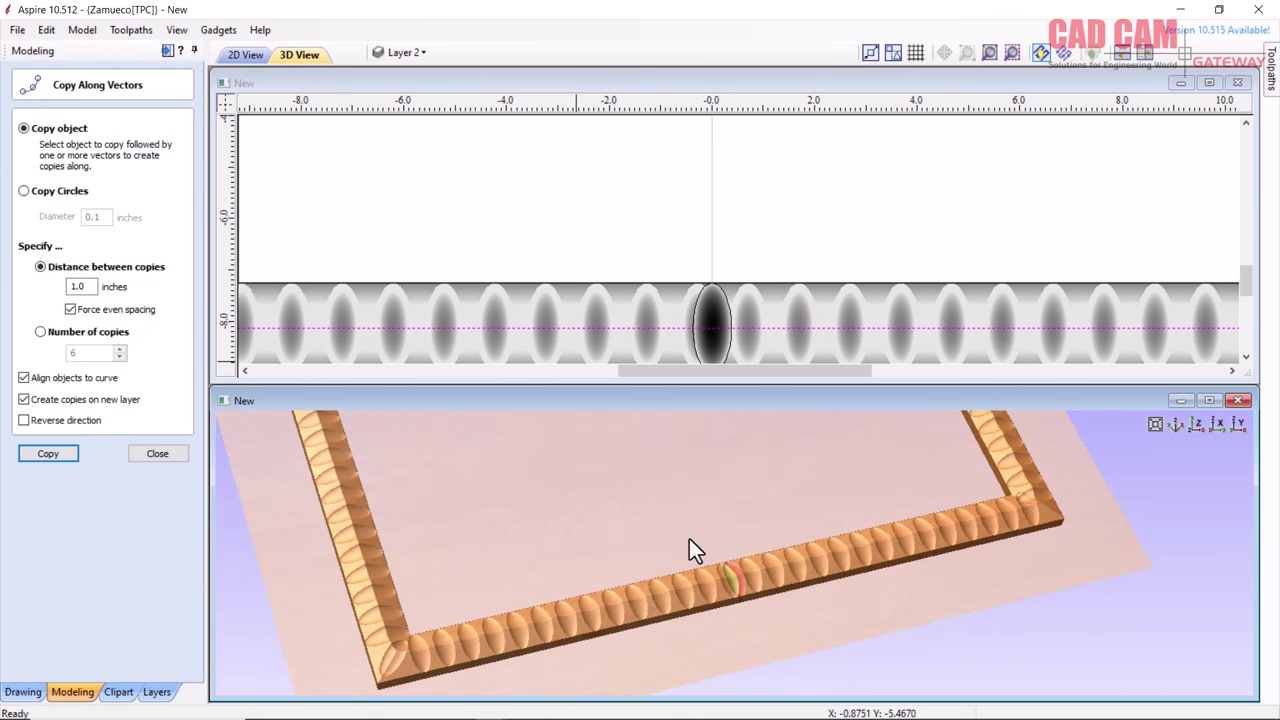
mouse_move(733, 562)
mouse_down()
mouse_move(651, 612)
mouse_move(634, 638)
mouse_move(757, 535)
mouse_up()
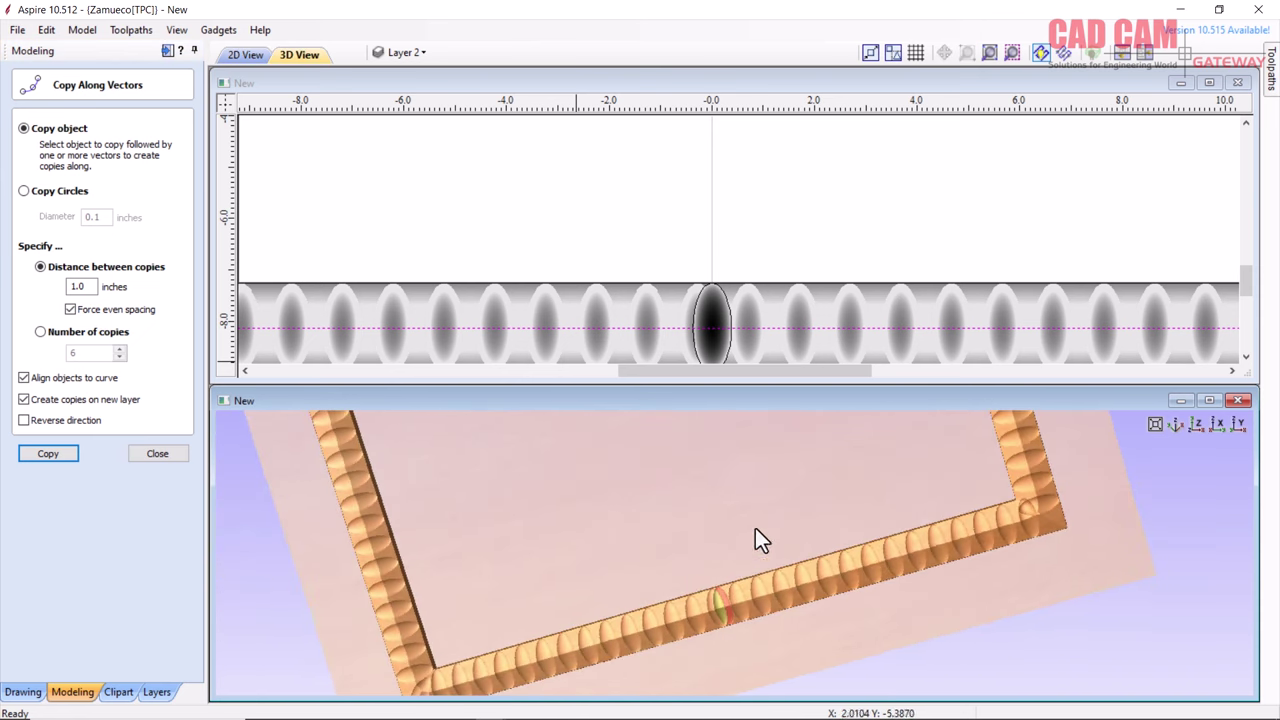
click(70, 310)
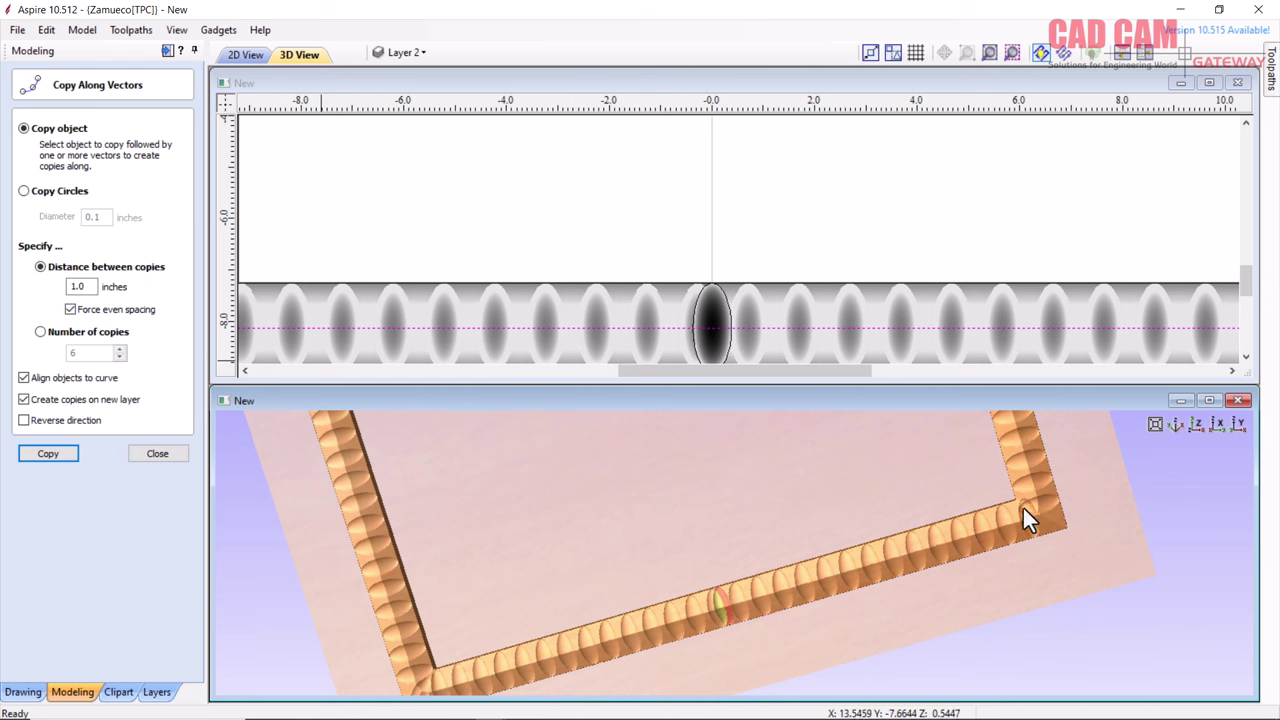
drag(80, 288, 32, 292)
text(2)
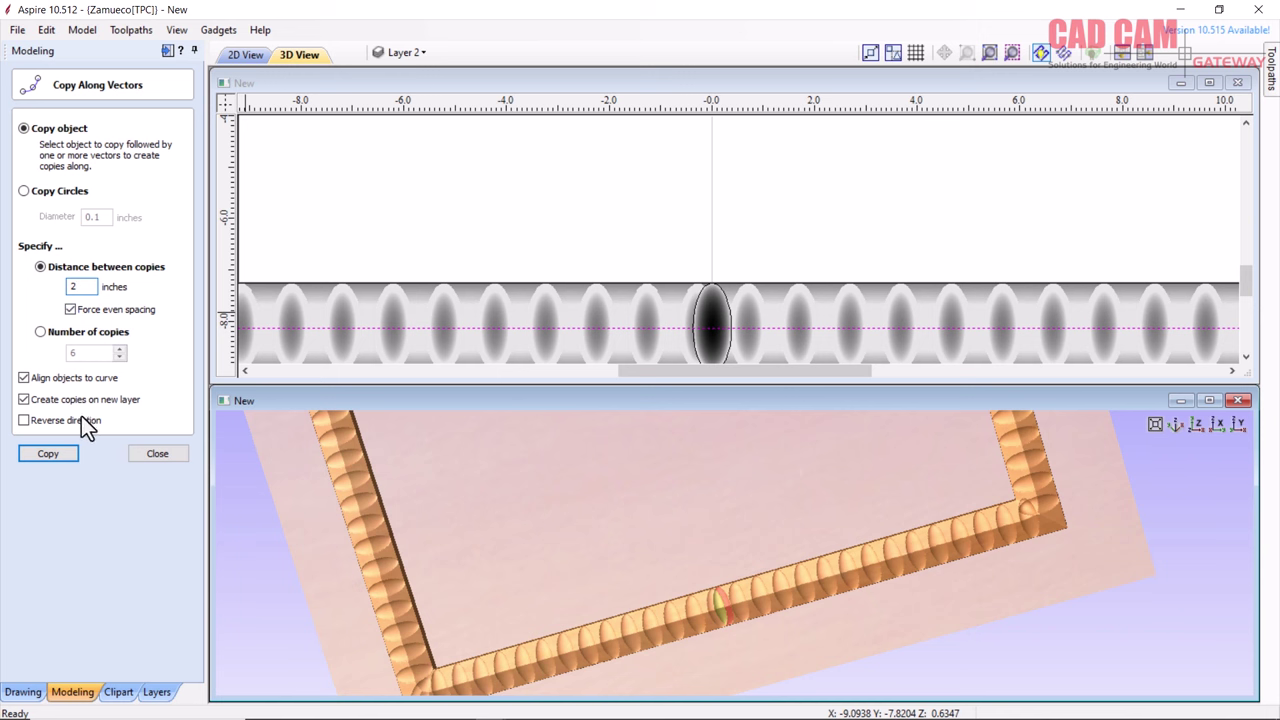
click(62, 455)
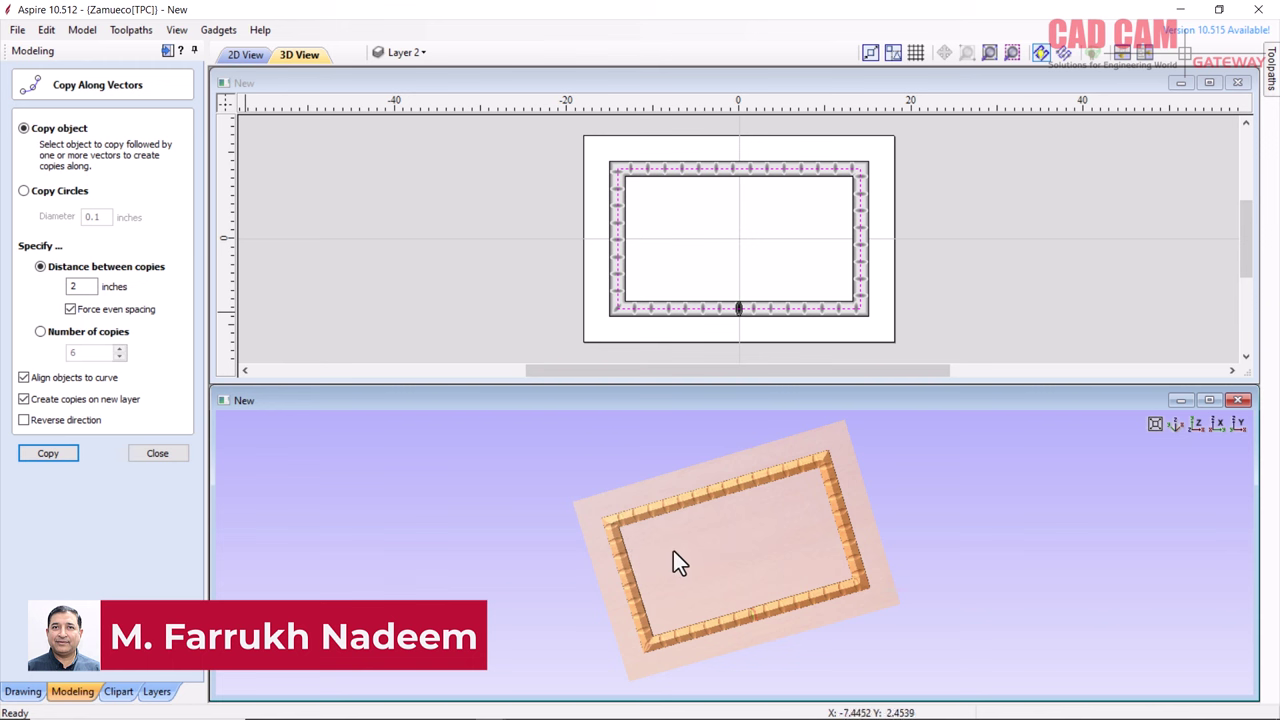
Remove the bead copies, leaving only the original notch, and re-enter 2-inch spacing.
scroll(736, 549, up, 2)
scroll(736, 549, up, 2)
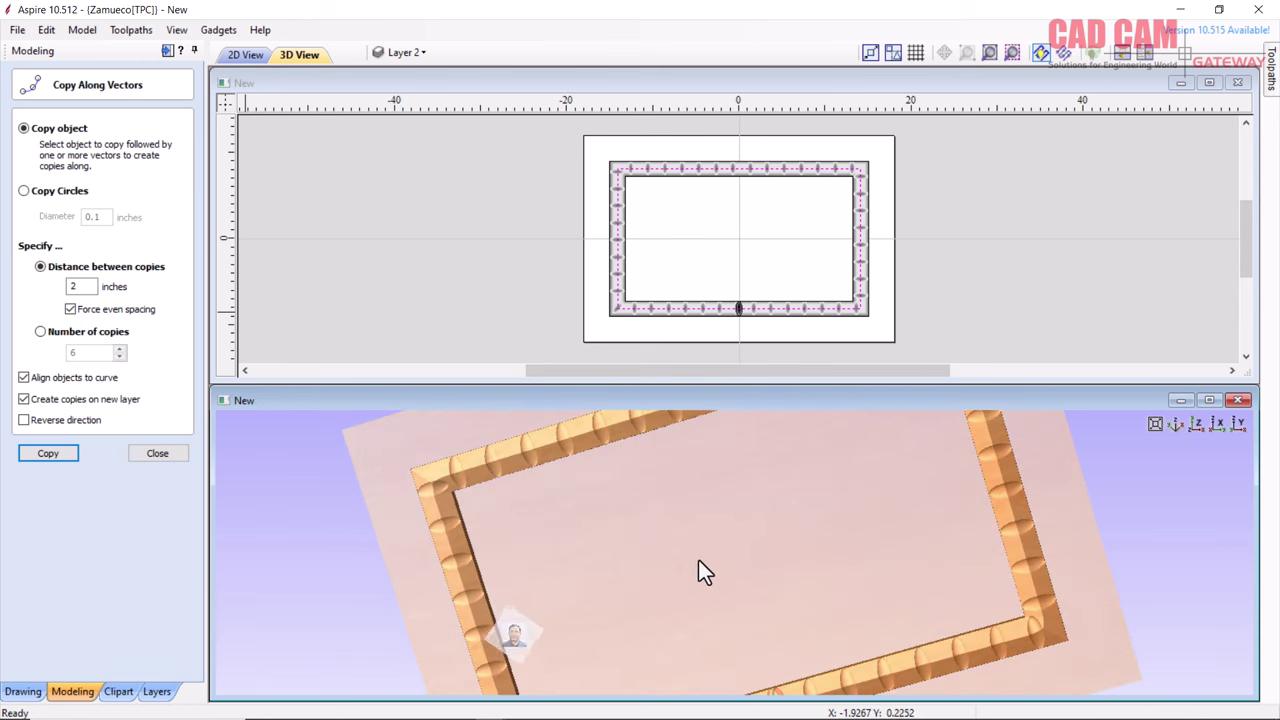
scroll(670, 495, up, 2)
scroll(670, 497, up, 2)
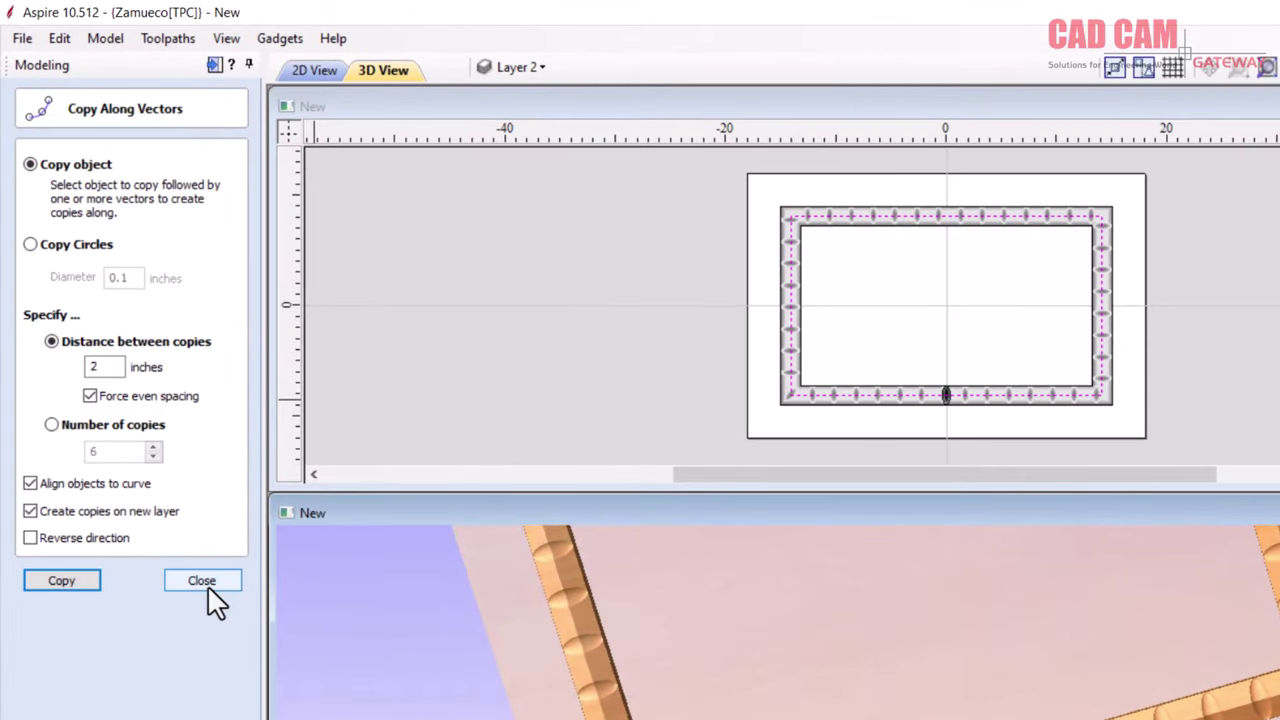
click(218, 590)
double_click(105, 367)
key(BackSpace)
text(2)
click(52, 342)
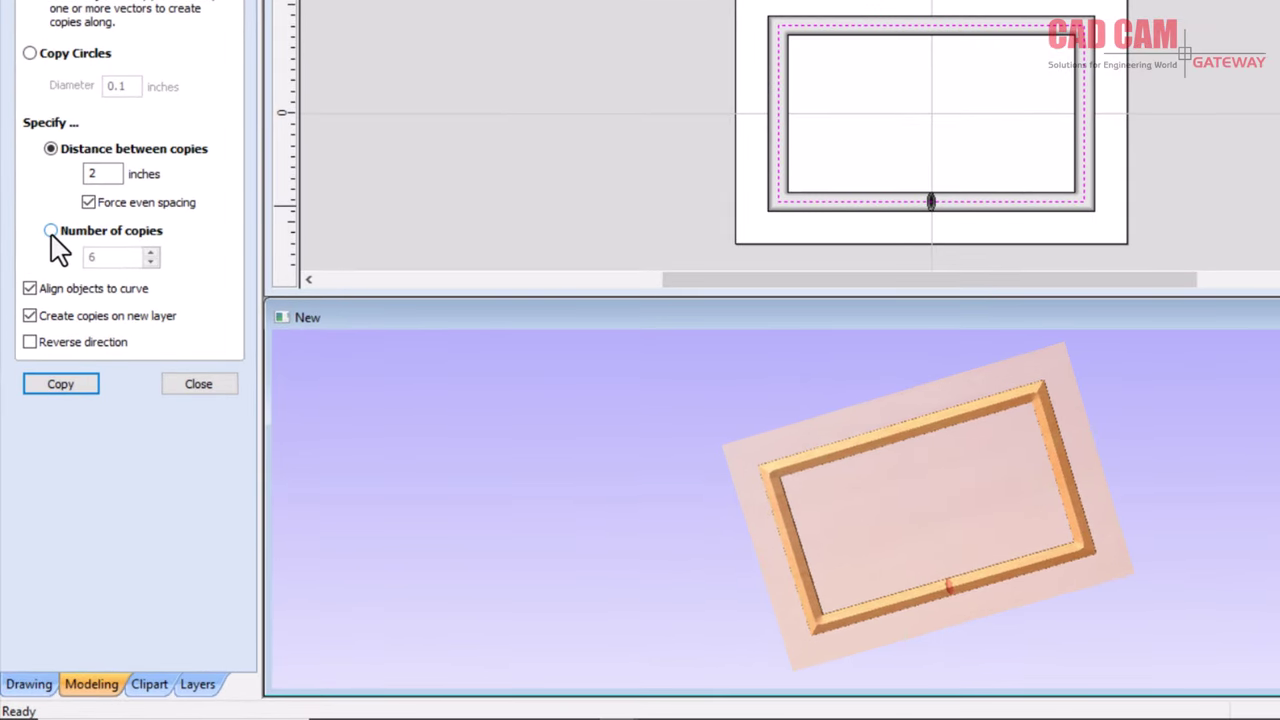
Lay out 26 evenly spaced bead copies around the frame using Number of copies.
click(50, 231)
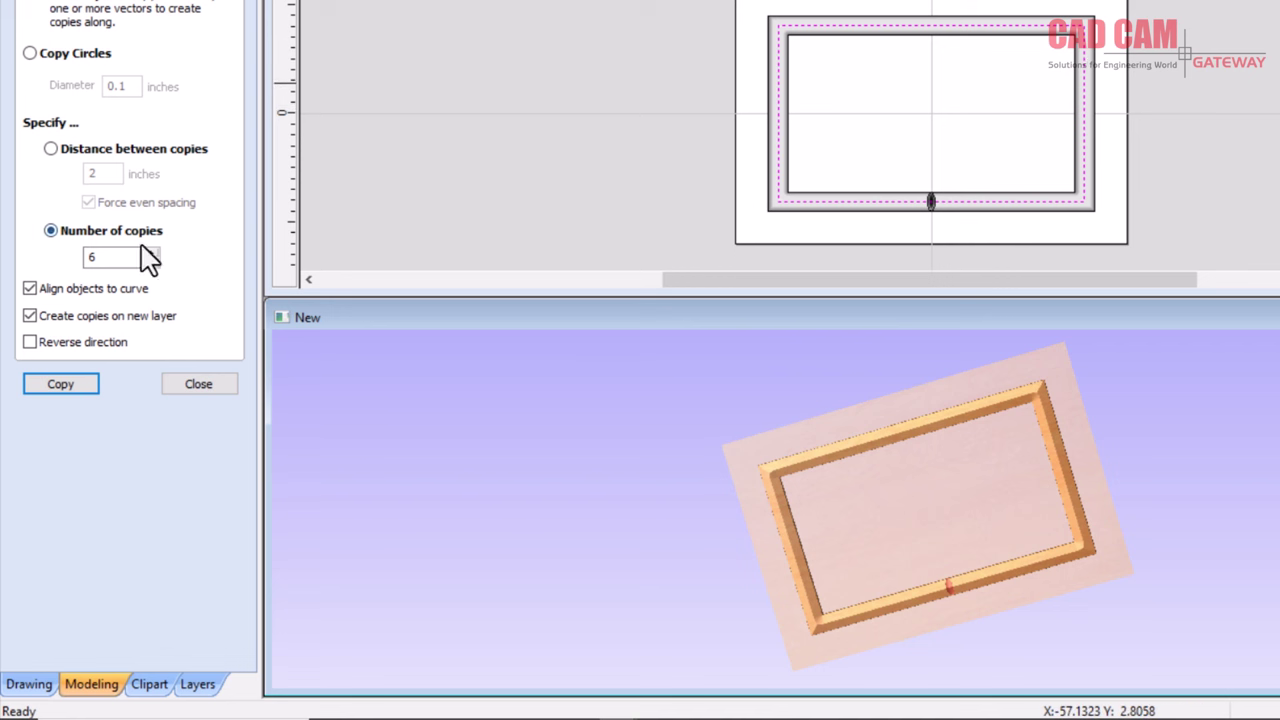
drag(96, 256, 62, 252)
text(24)
key(Return)
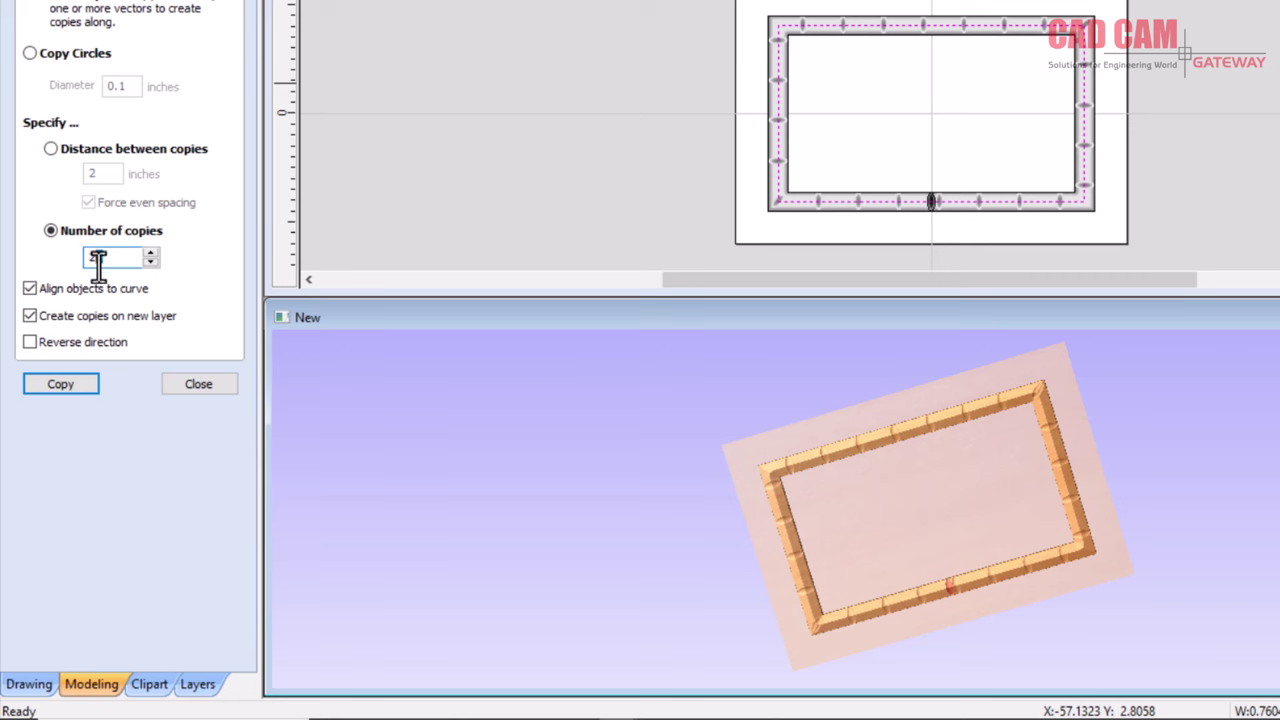
click(62, 386)
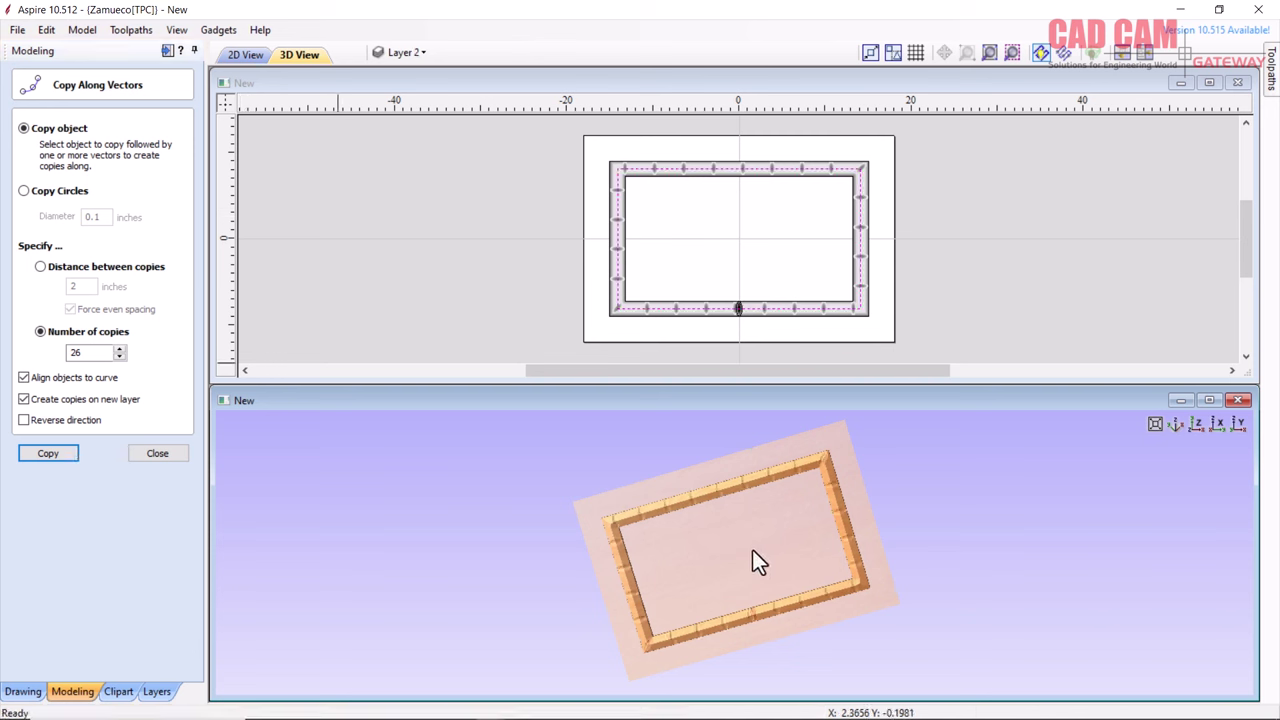
Raise the copy count to 50 and copy the bead again.
double_click(72, 353)
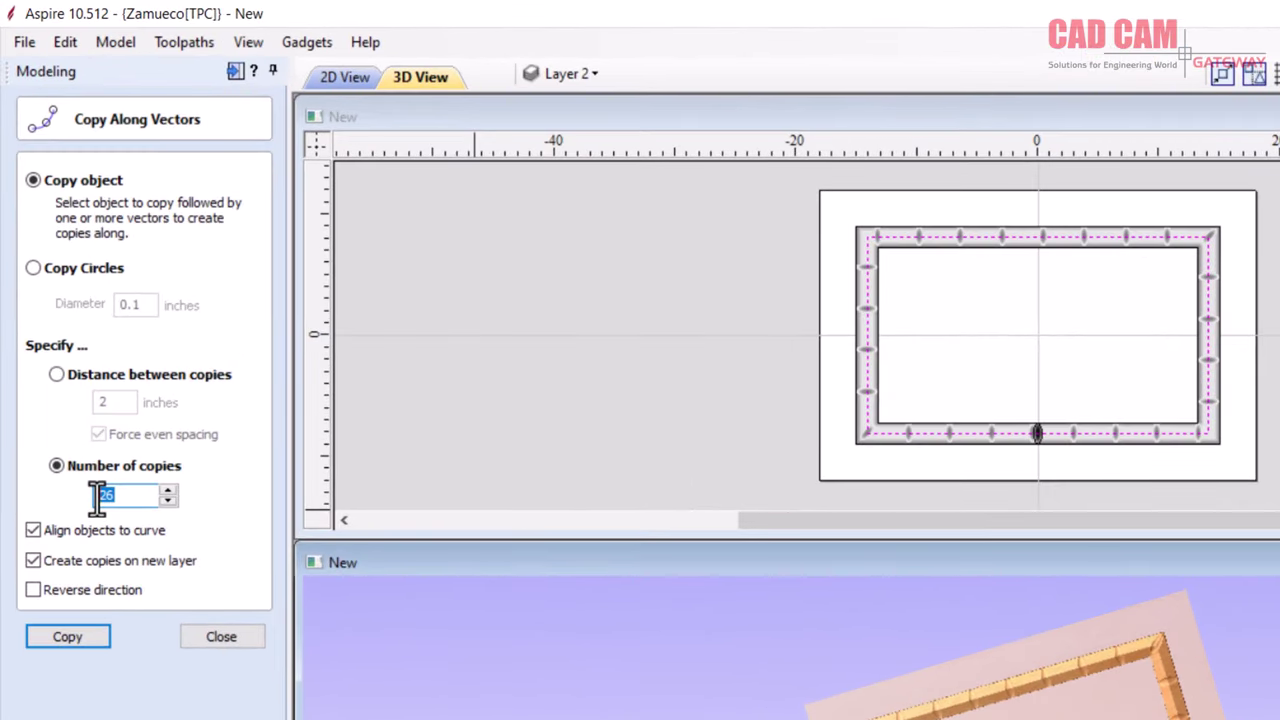
text(50)
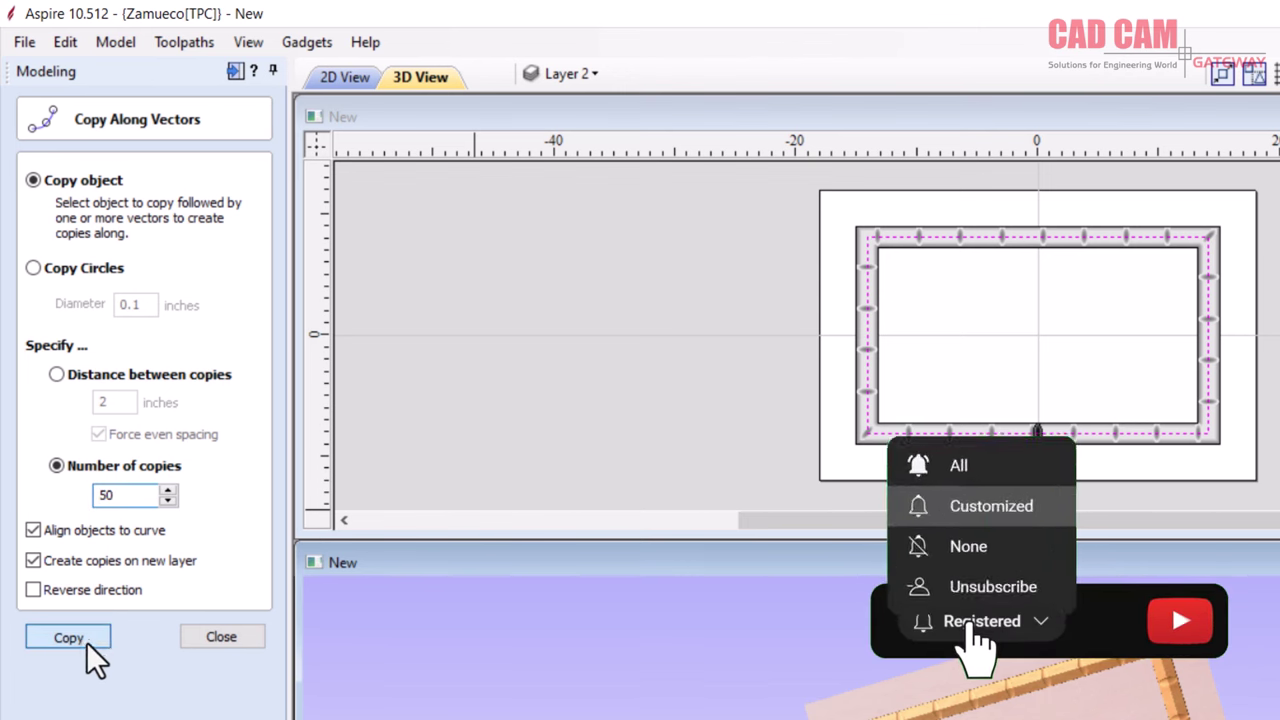
click(88, 640)
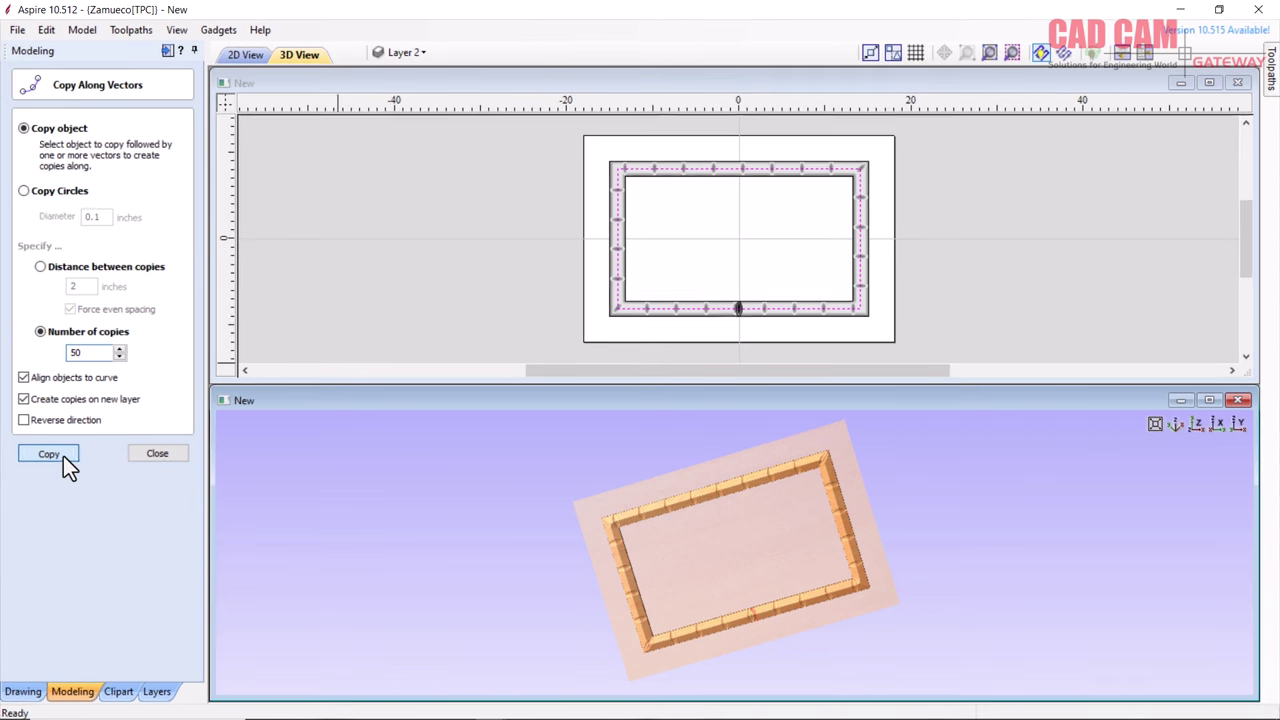
Inspect the 50 bead copies in an enlarged 3D view and close Copy Along Vectors.
mouse_move(679, 550)
middle_down()
mouse_move(609, 489)
mouse_move(646, 498)
middle_up()
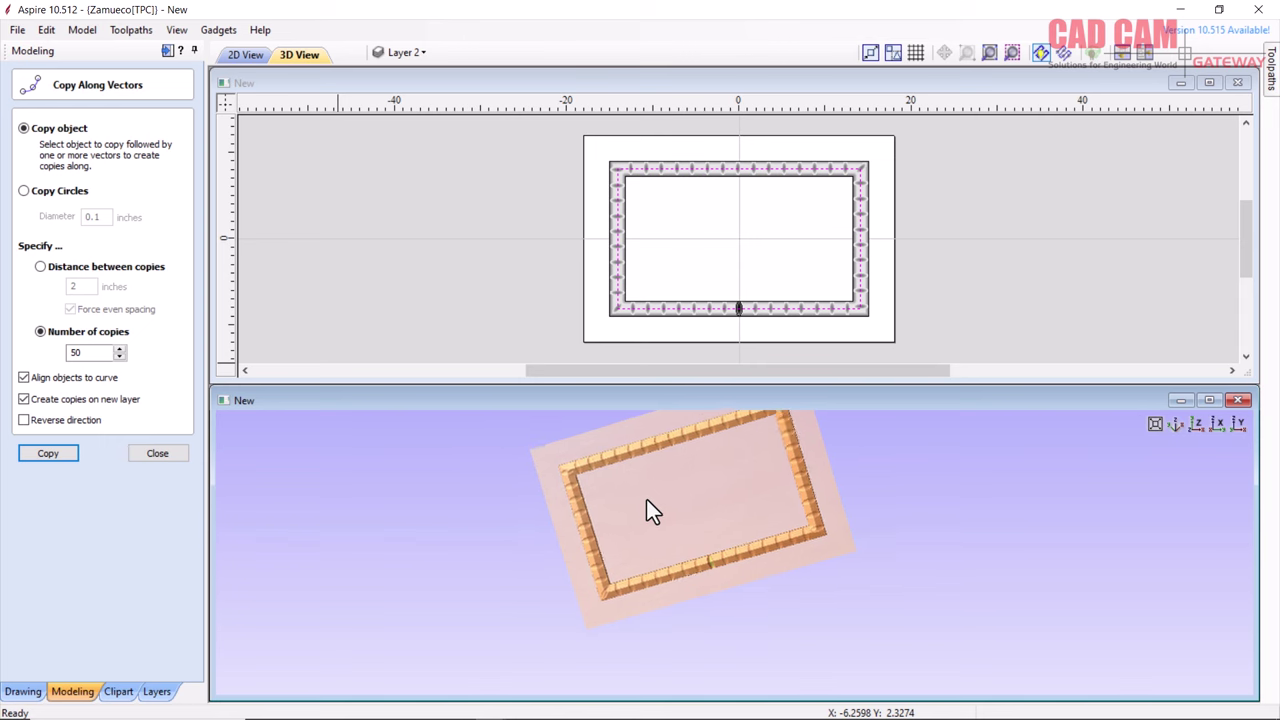
scroll(571, 486, up, 2)
scroll(551, 467, up, 4)
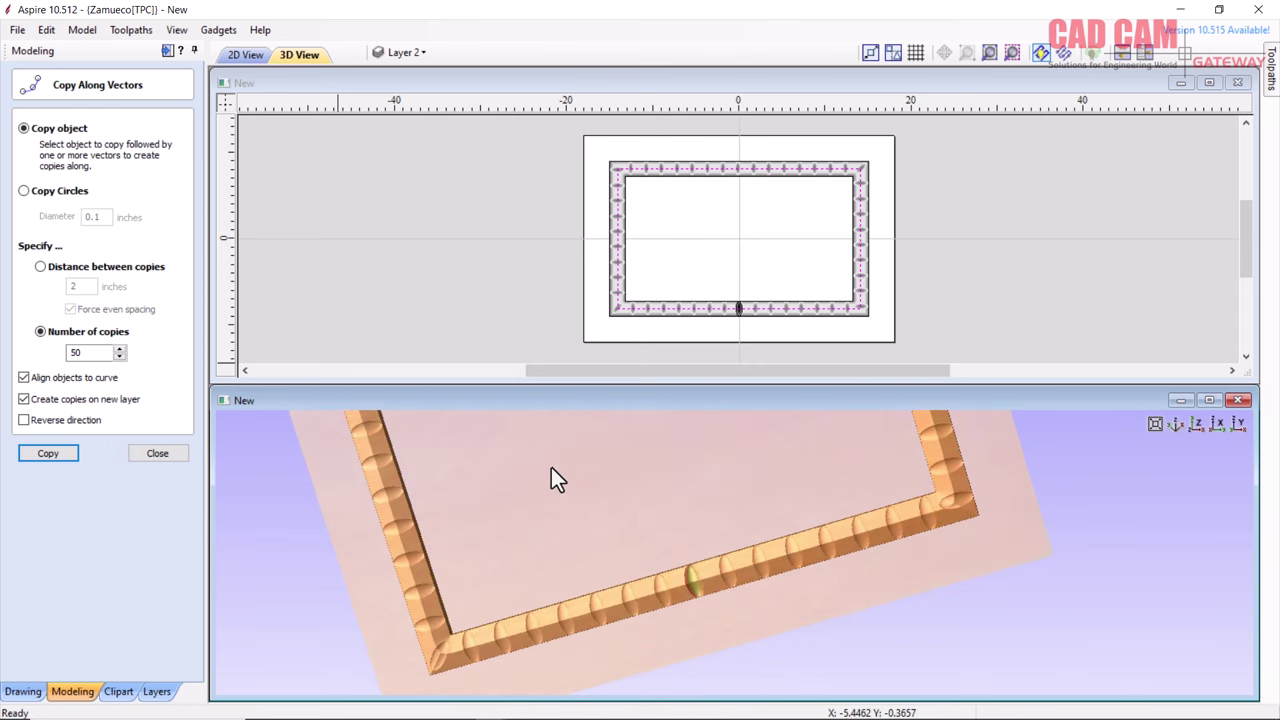
click(1210, 401)
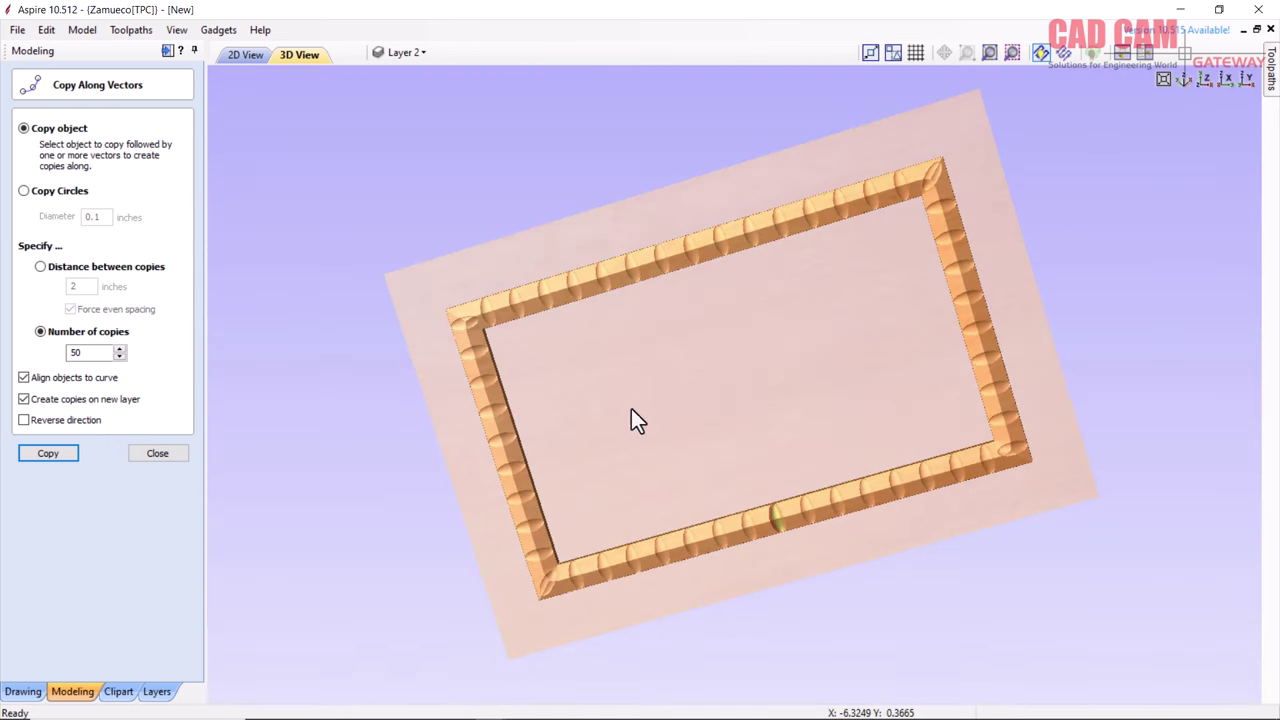
mouse_move(637, 420)
mouse_down()
mouse_move(571, 317)
mouse_move(609, 349)
mouse_move(846, 280)
mouse_move(842, 381)
mouse_move(870, 450)
mouse_up()
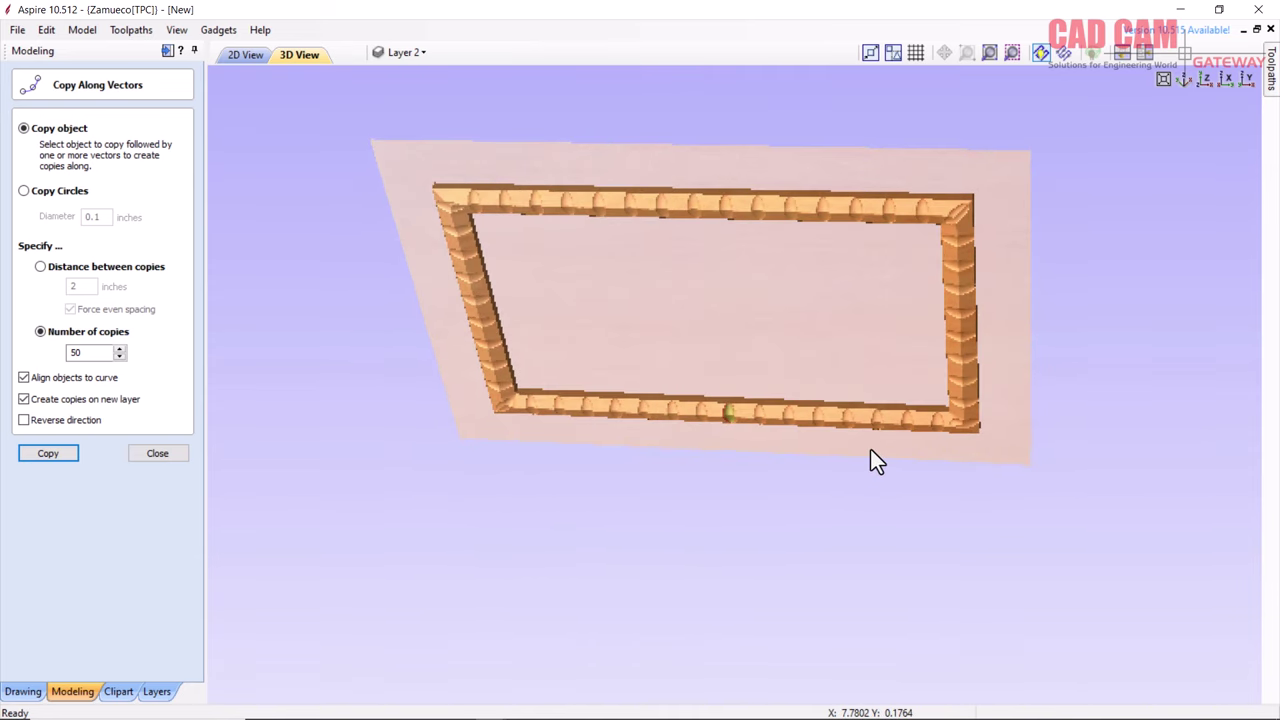
scroll(505, 405, up, 2)
scroll(525, 405, up, 3)
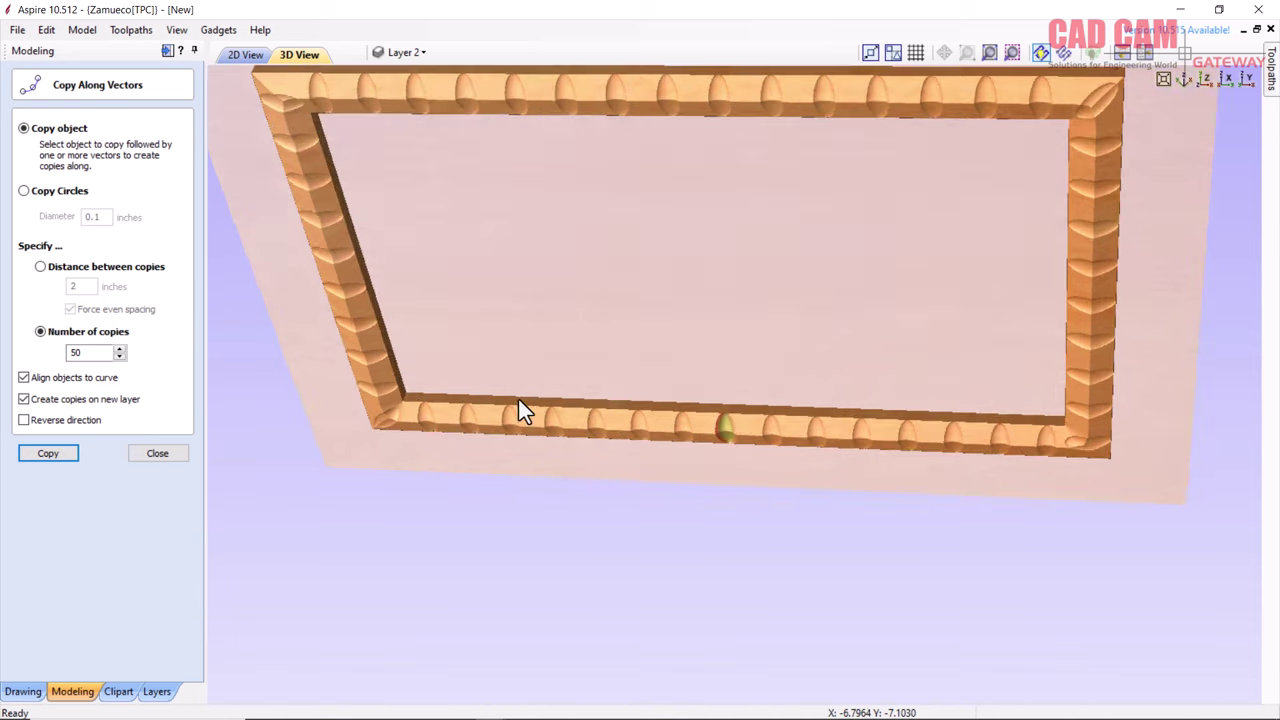
scroll(518, 398, up, 2)
scroll(735, 481, up, 2)
scroll(725, 457, up, 1)
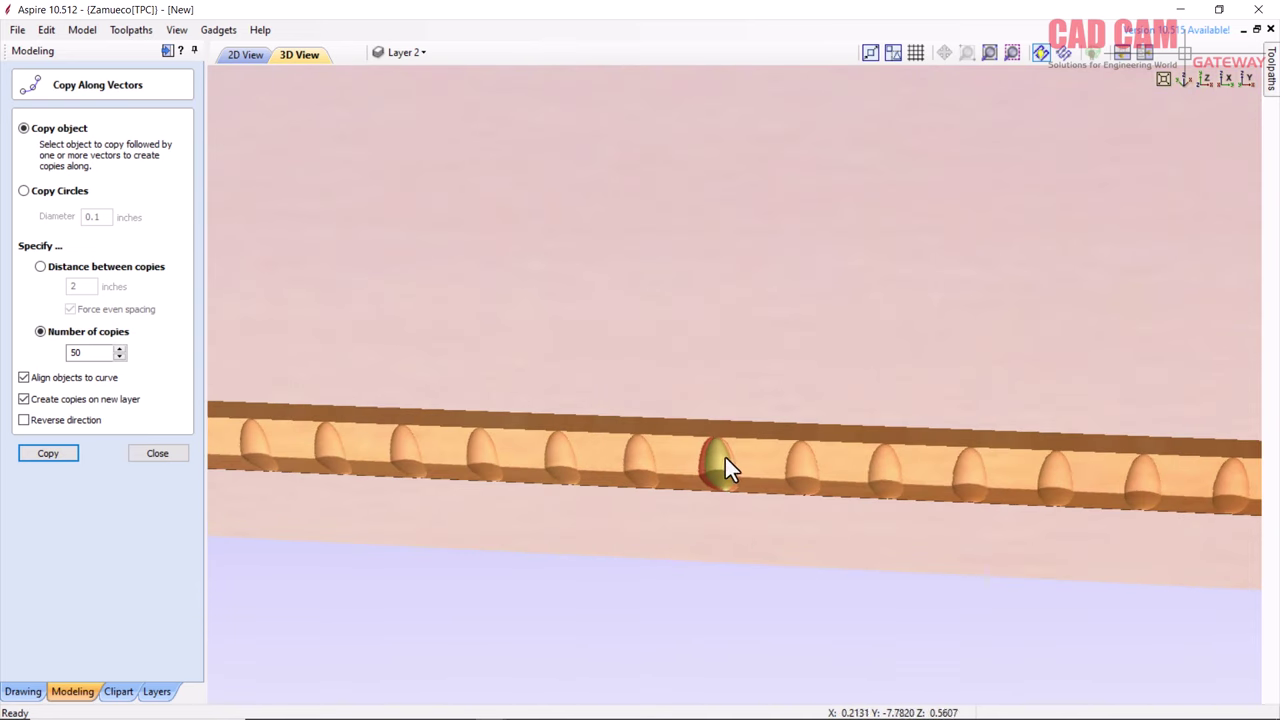
click(155, 460)
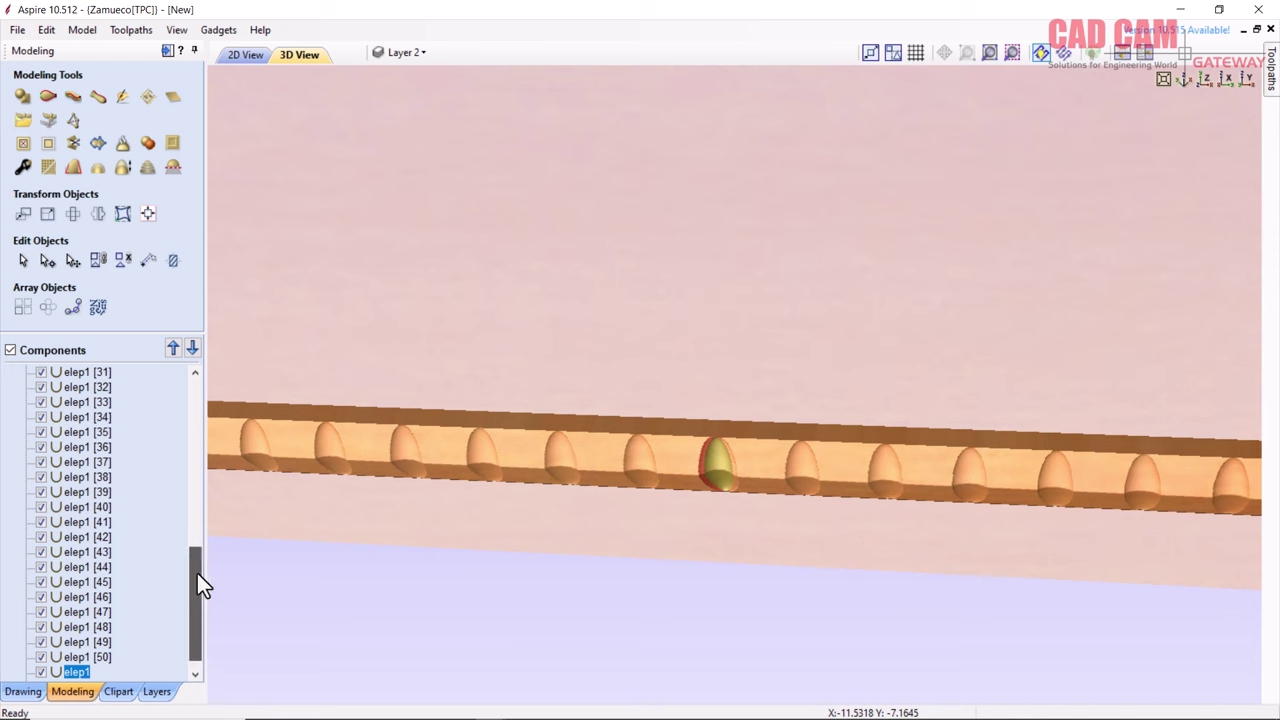
Hide Level 1 so every elep1 bead copy disappears from the board.
drag(200, 586, 202, 341)
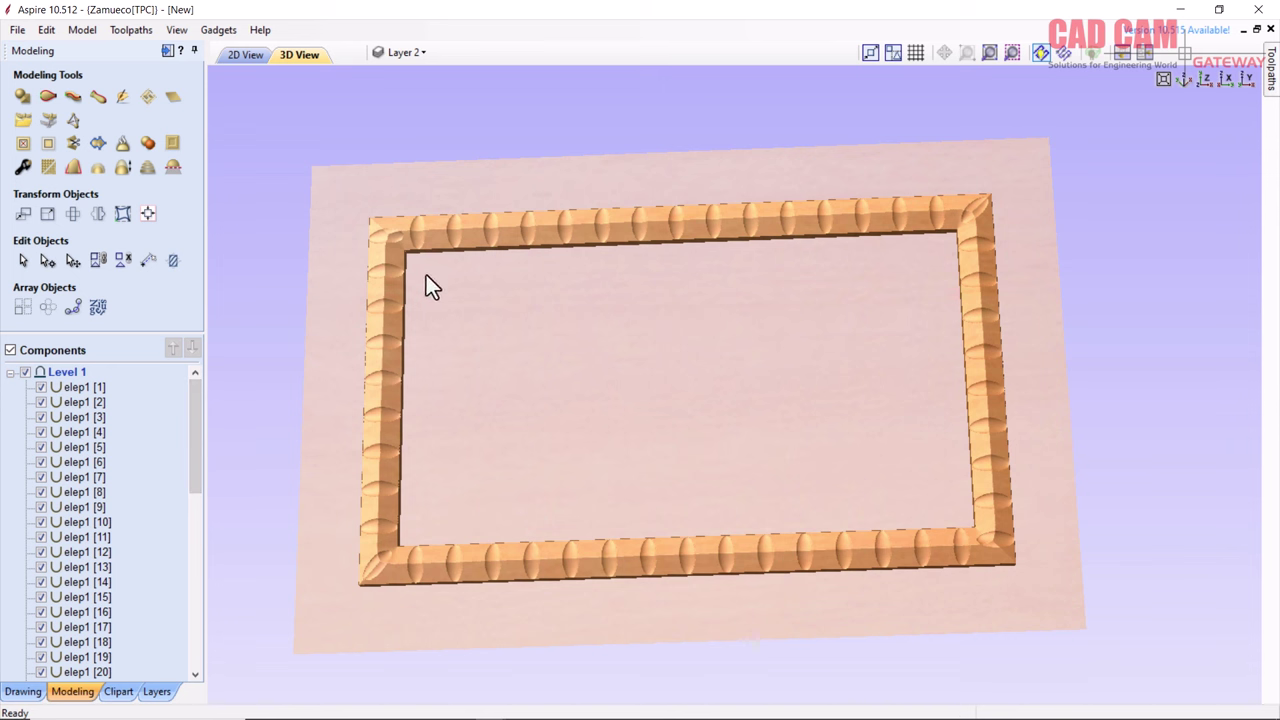
click(26, 373)
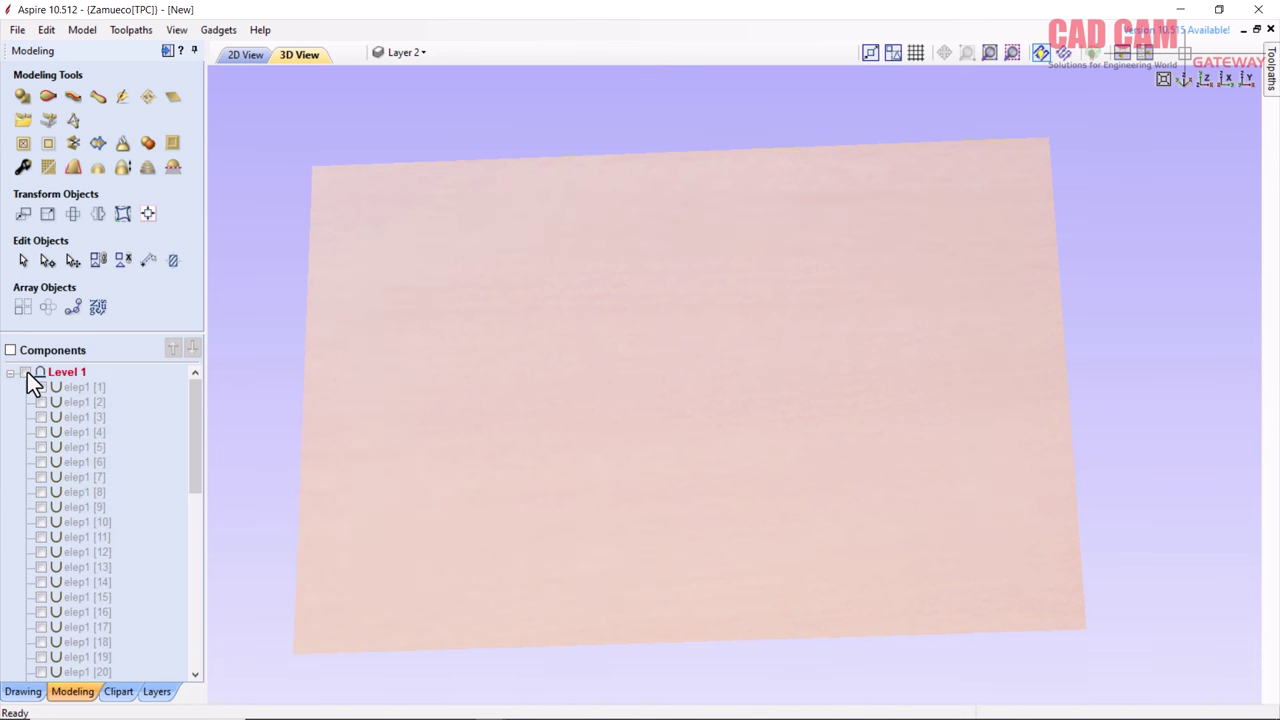
In the 2D view, select the frame's innermost rectangle and show the Drawing tools.
click(232, 56)
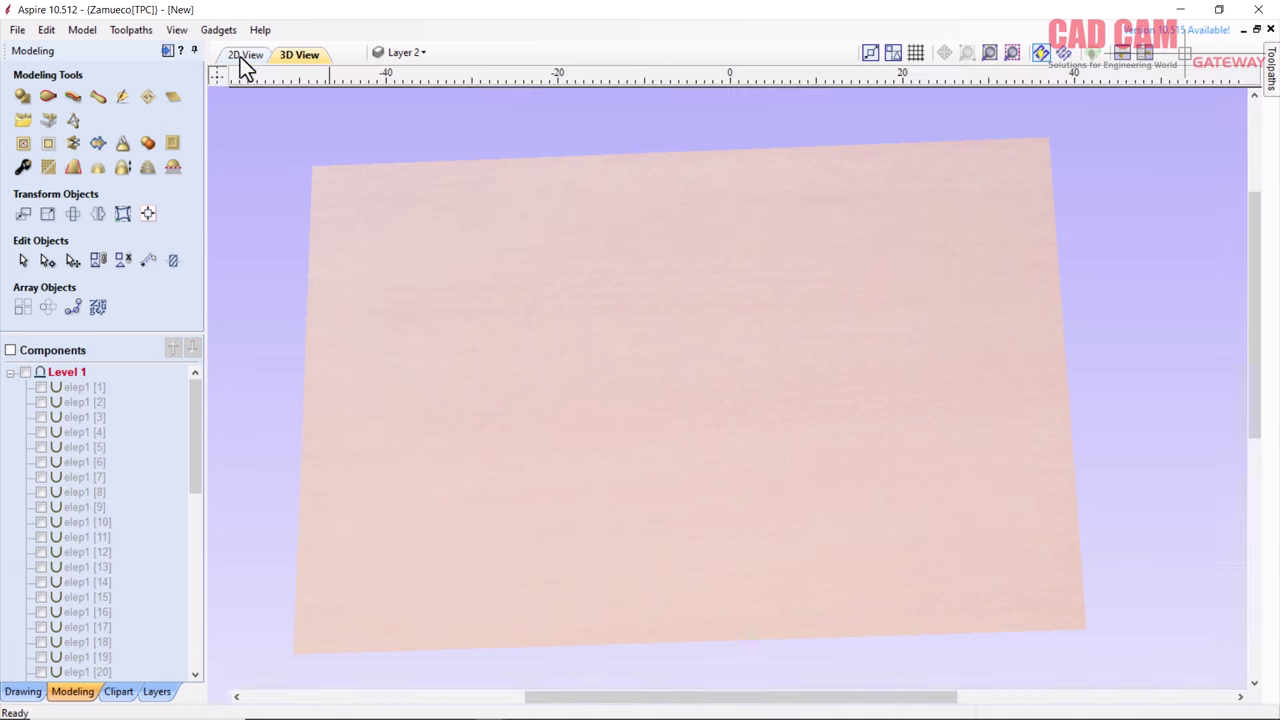
scroll(740, 650, up, 1)
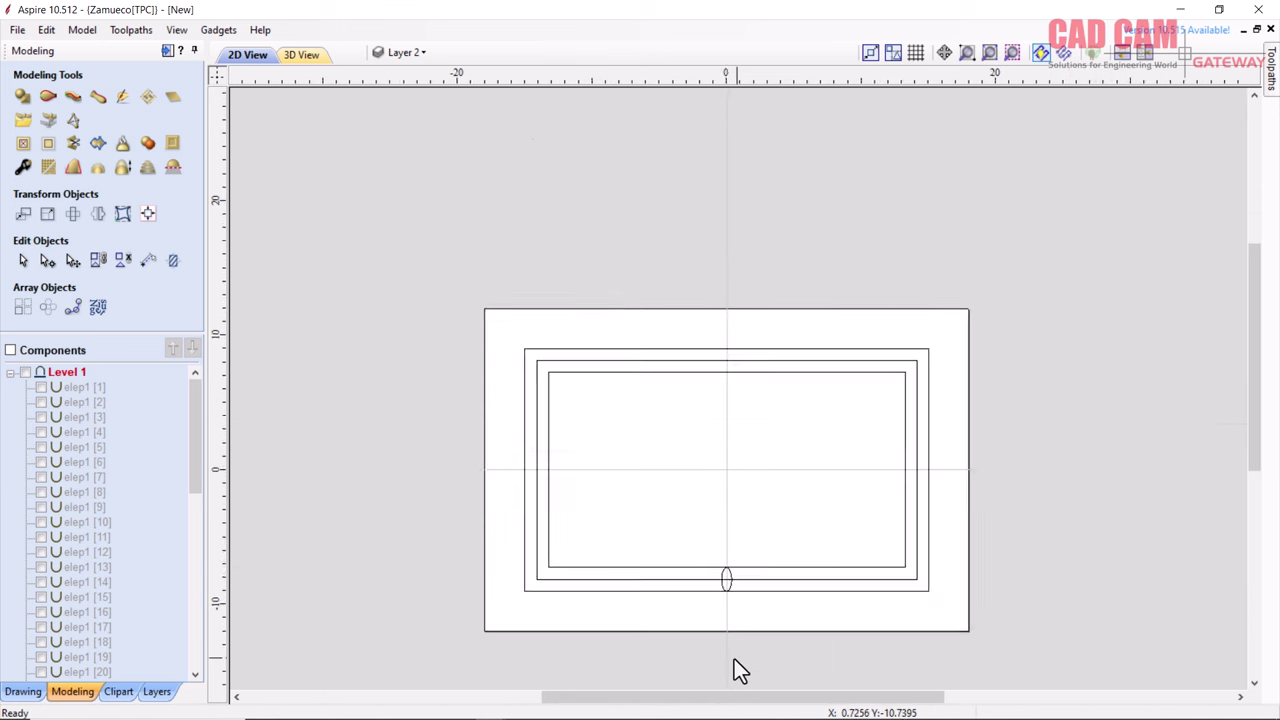
scroll(734, 659, up, 1)
scroll(722, 495, up, 1)
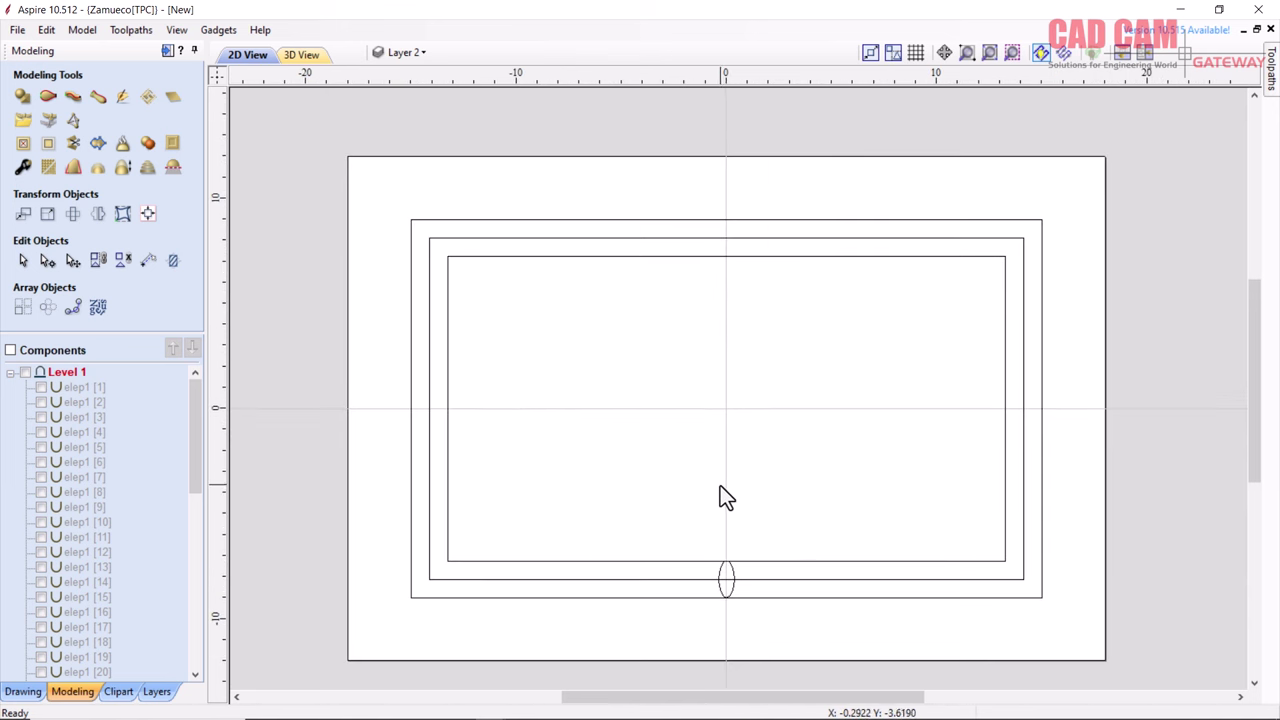
click(457, 258)
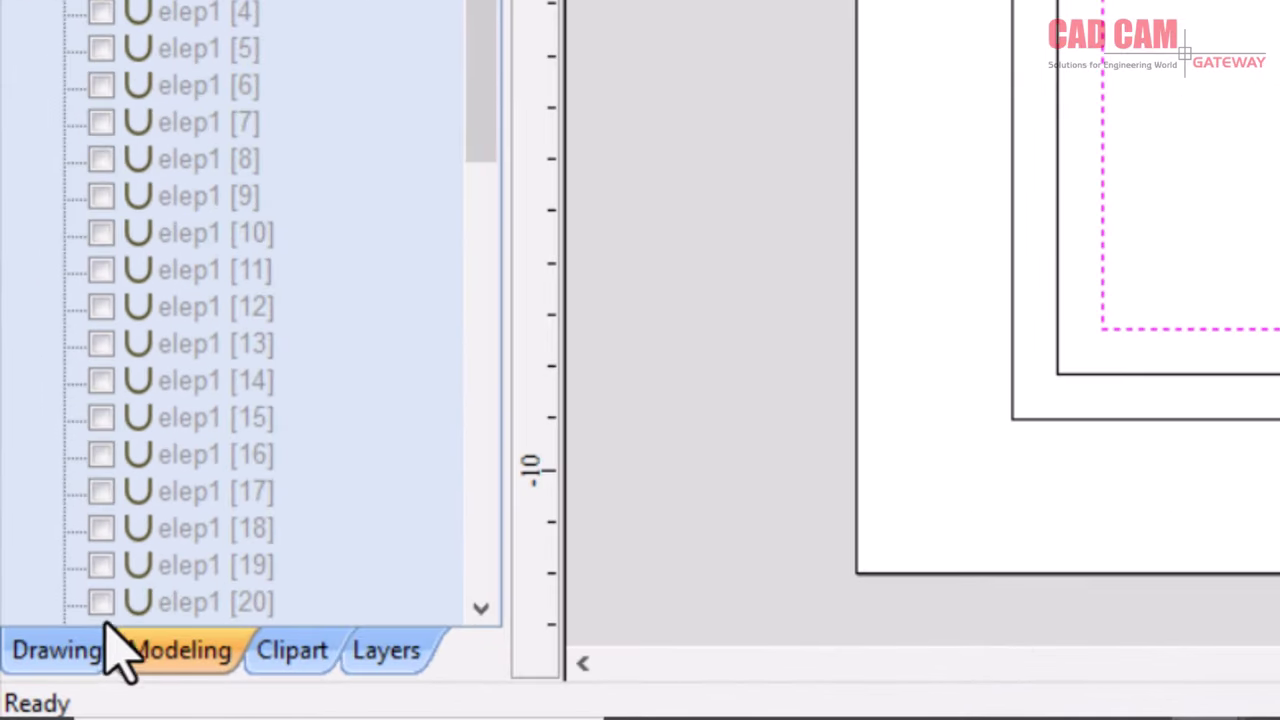
click(24, 692)
Offset the innermost rectangle 0.35 inches inwards.
click(55, 45)
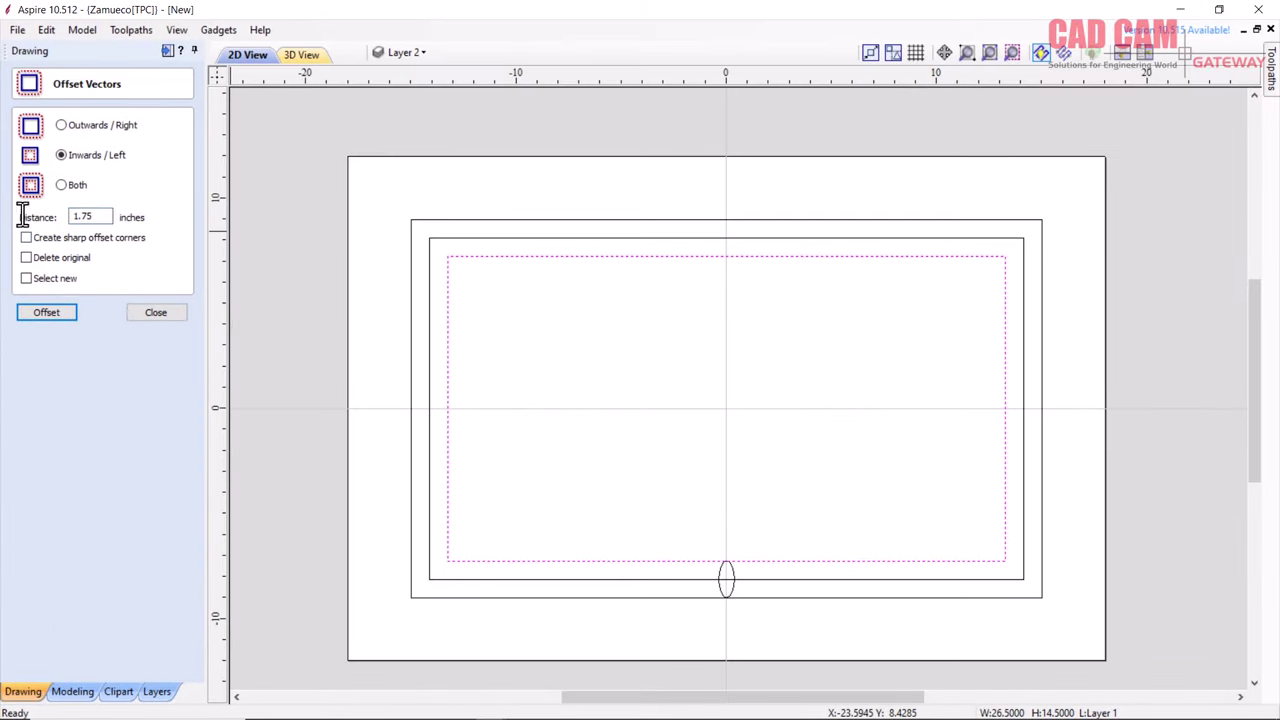
click(52, 313)
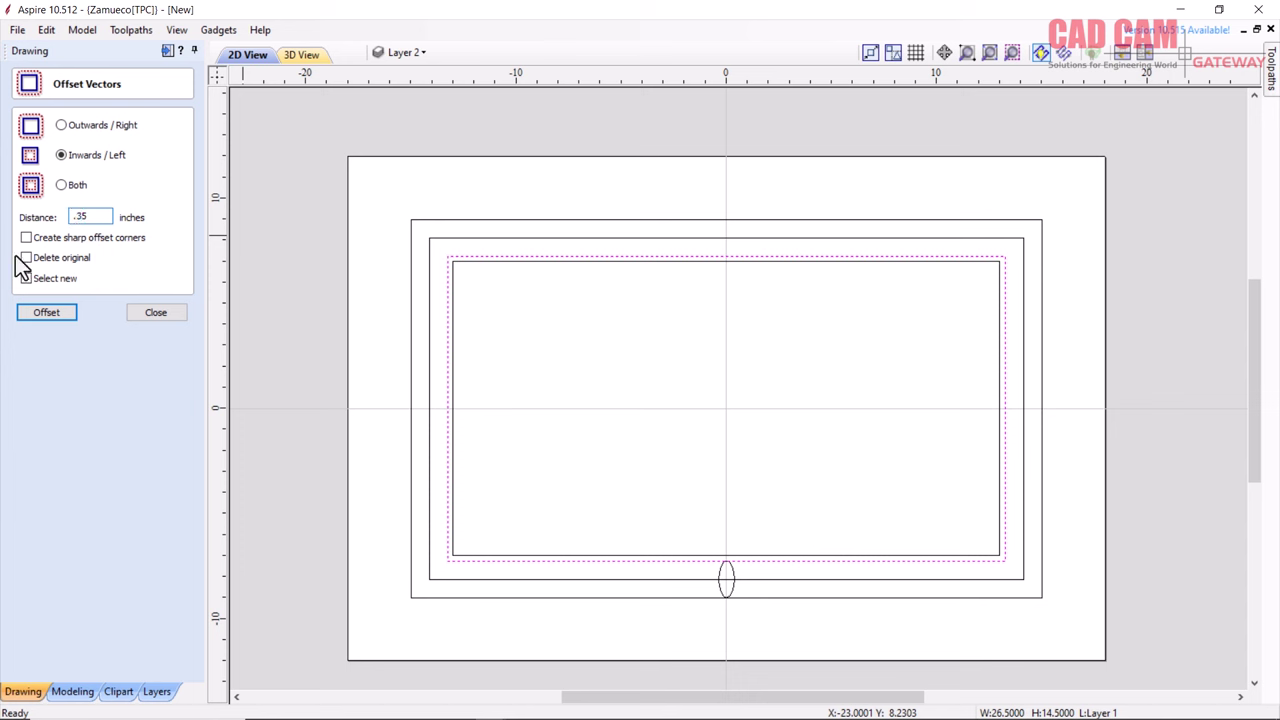
click(42, 312)
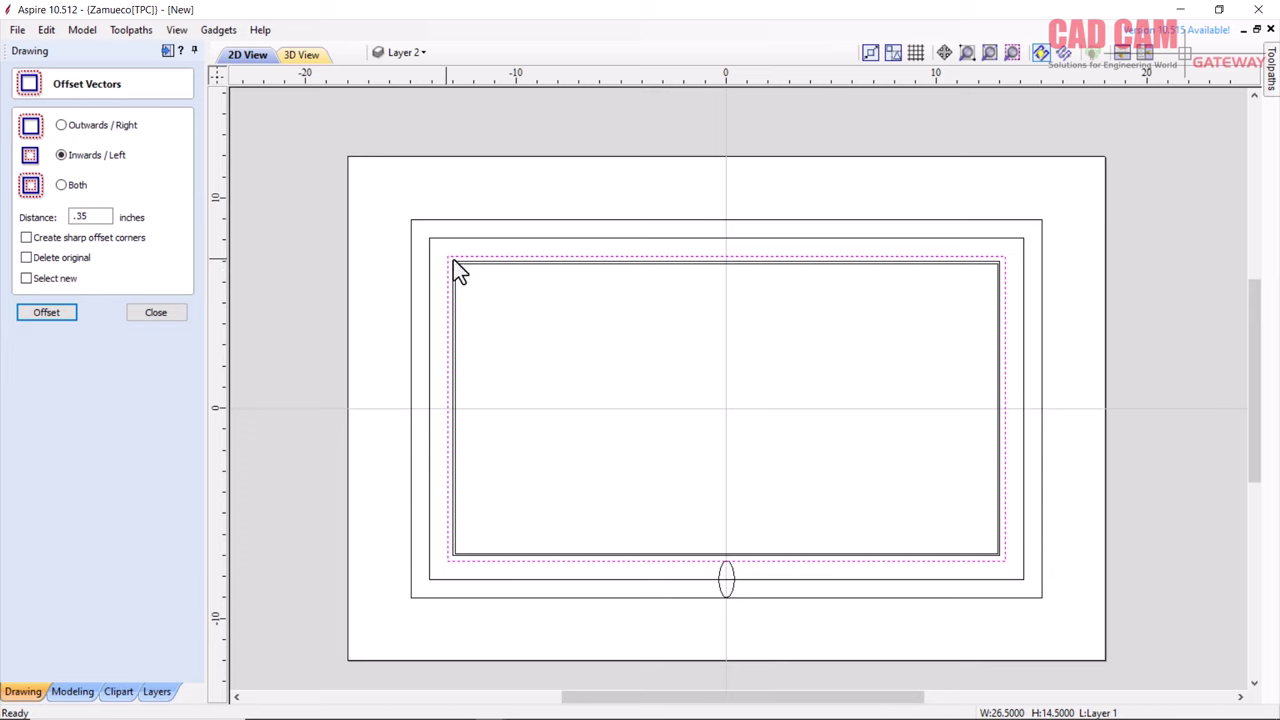
scroll(455, 259, up, 2)
scroll(460, 265, up, 2)
Select the two inner rectangles together and close the Offset settings.
click(438, 294)
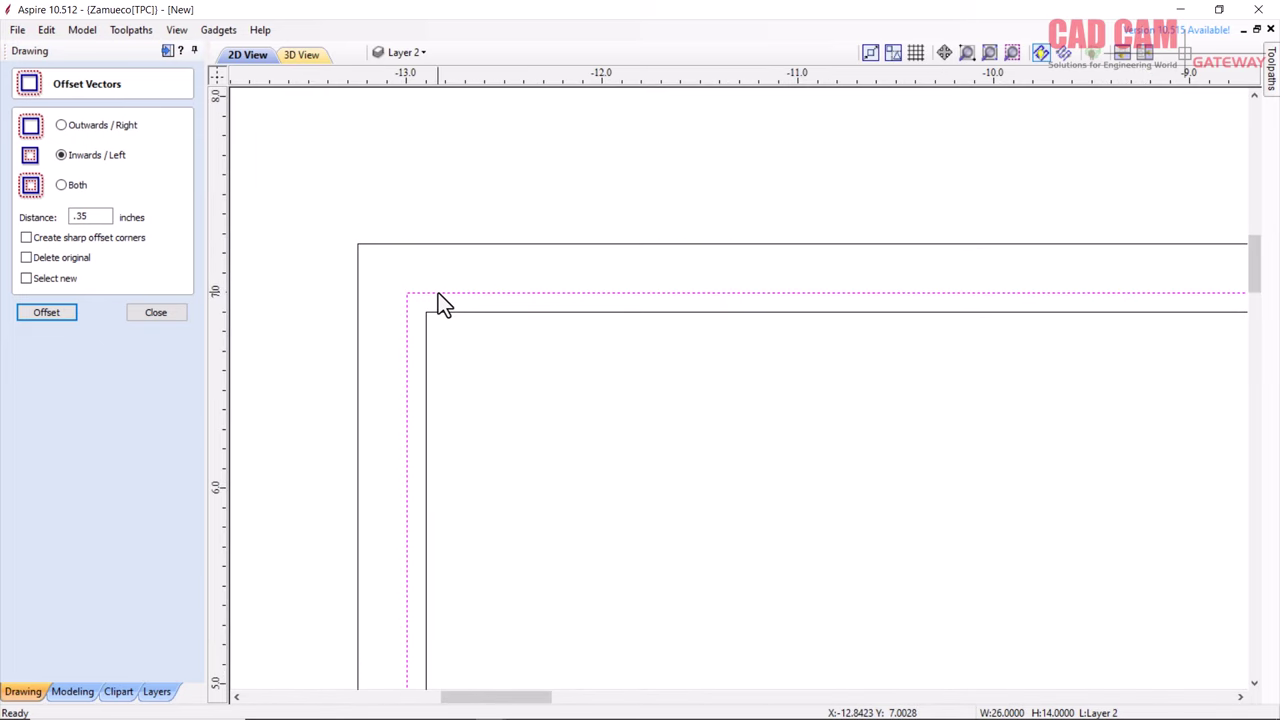
scroll(511, 328, down, 2)
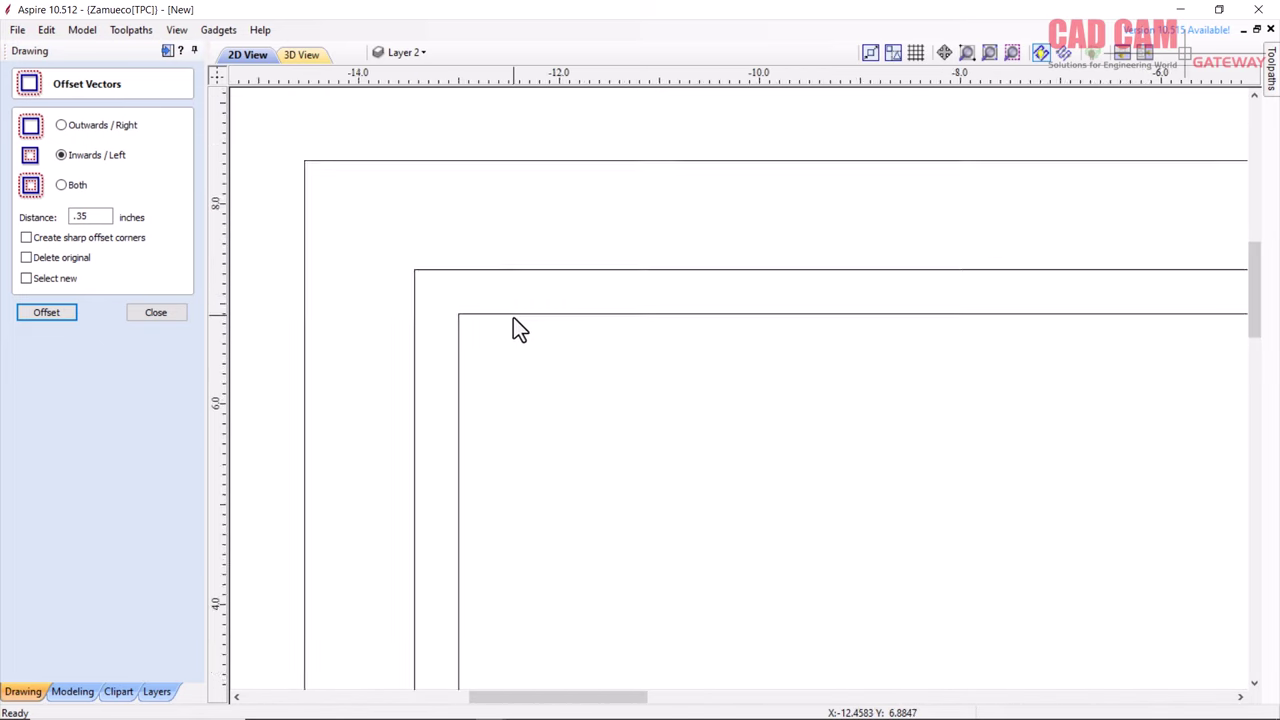
scroll(511, 318, down, 2)
scroll(515, 320, down, 3)
scroll(517, 322, up, 1)
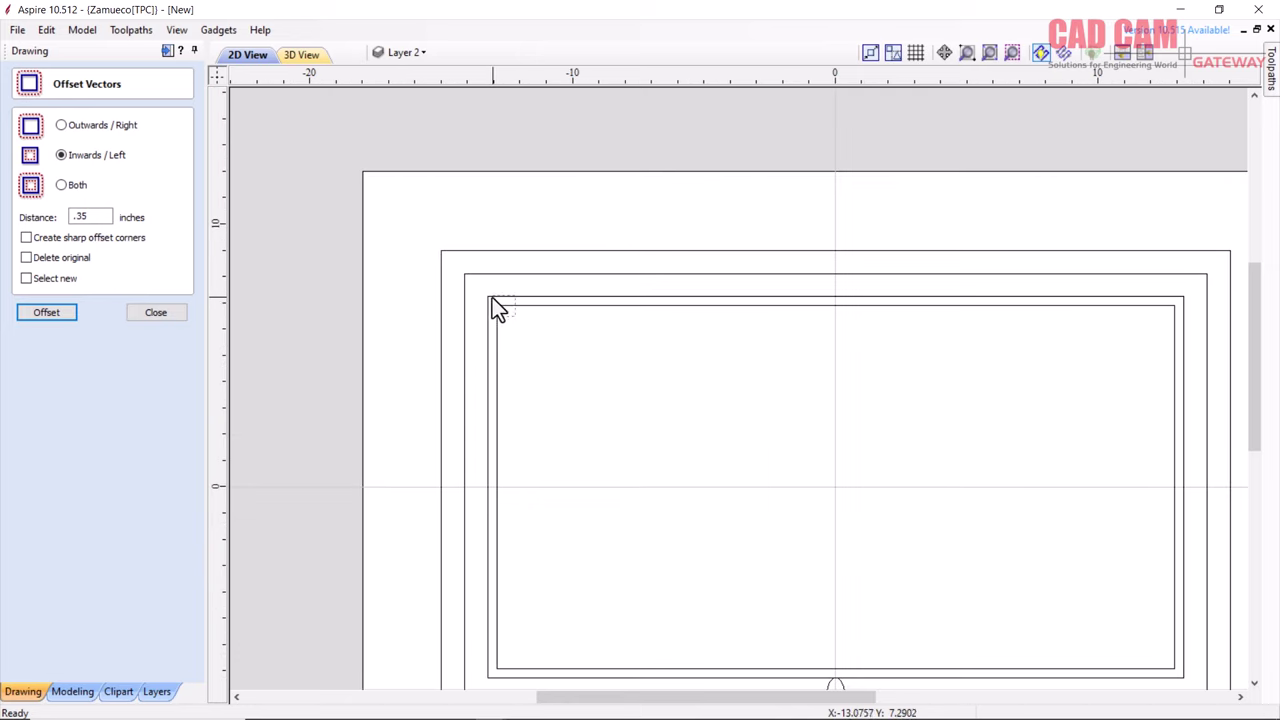
click(488, 298)
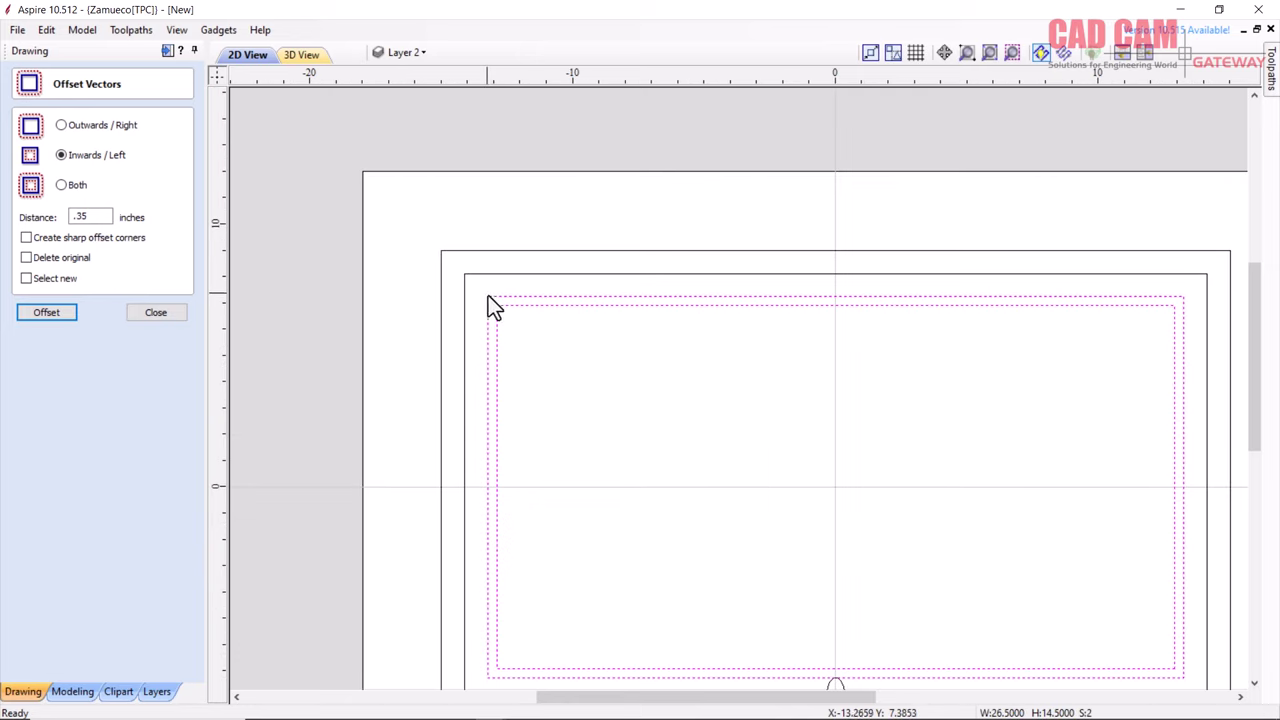
click(150, 314)
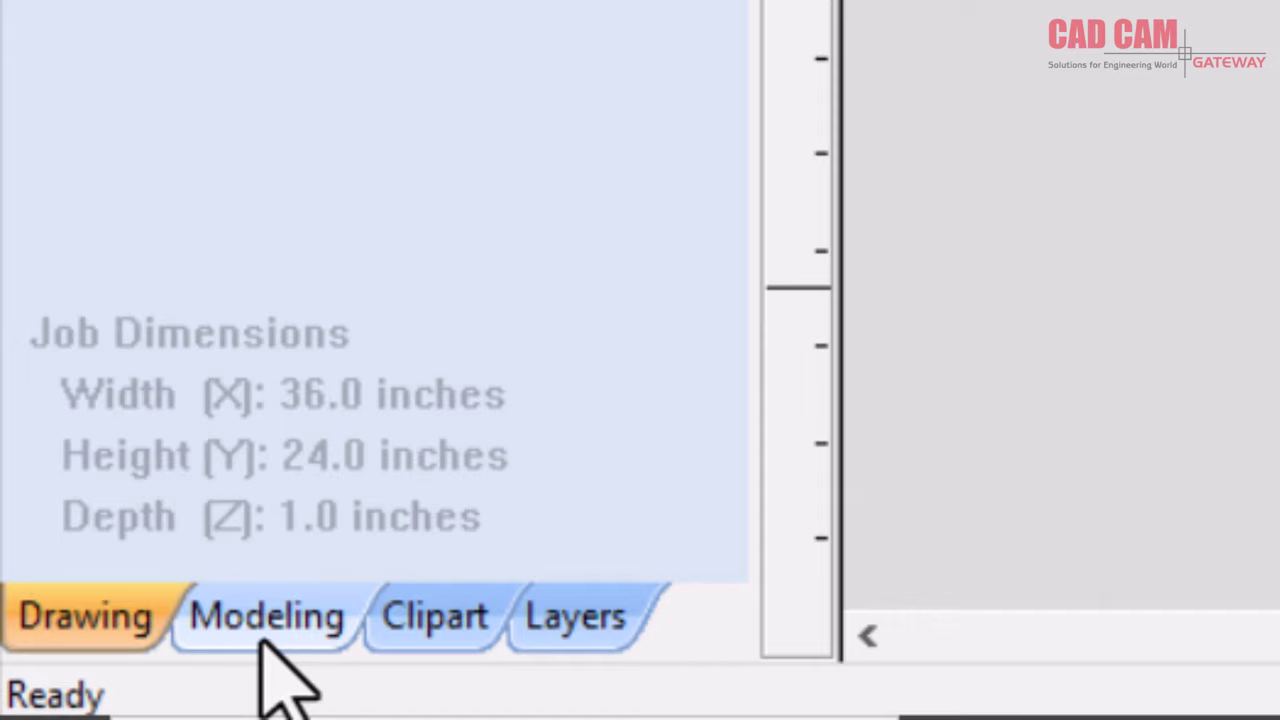
Make Level 1's bead components visible again and insert a new Level 2 above it.
click(265, 618)
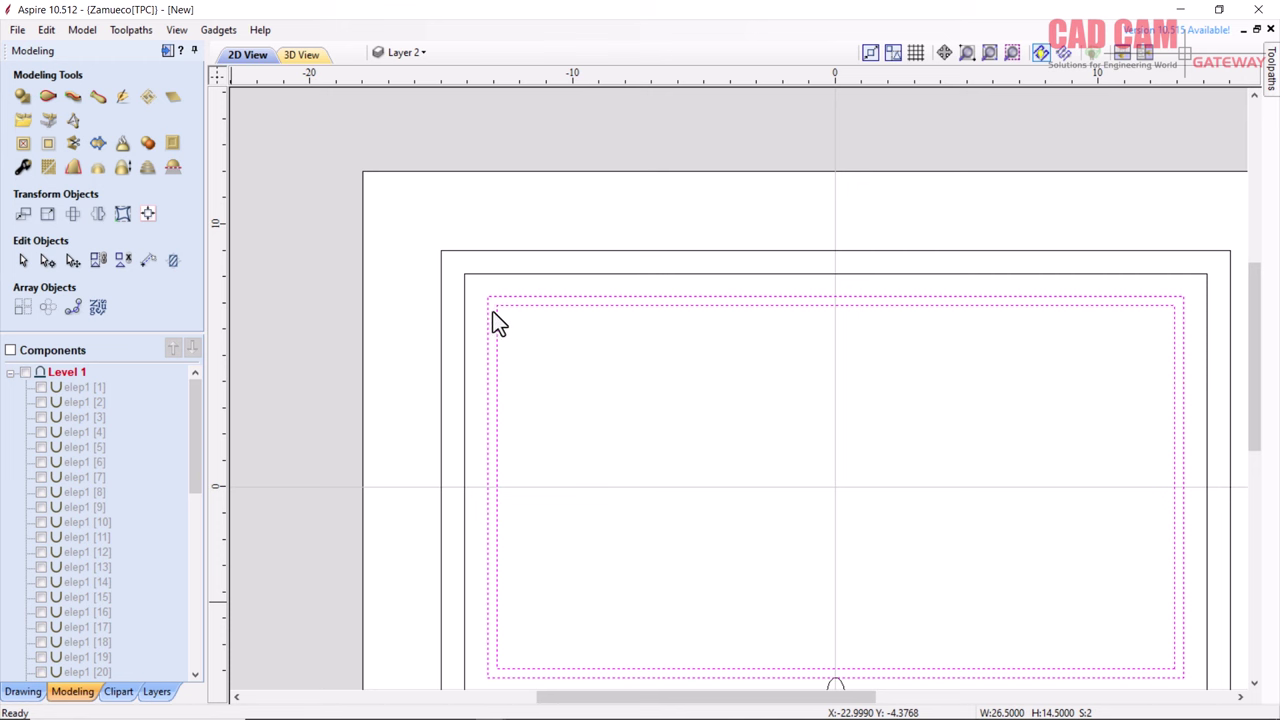
click(25, 372)
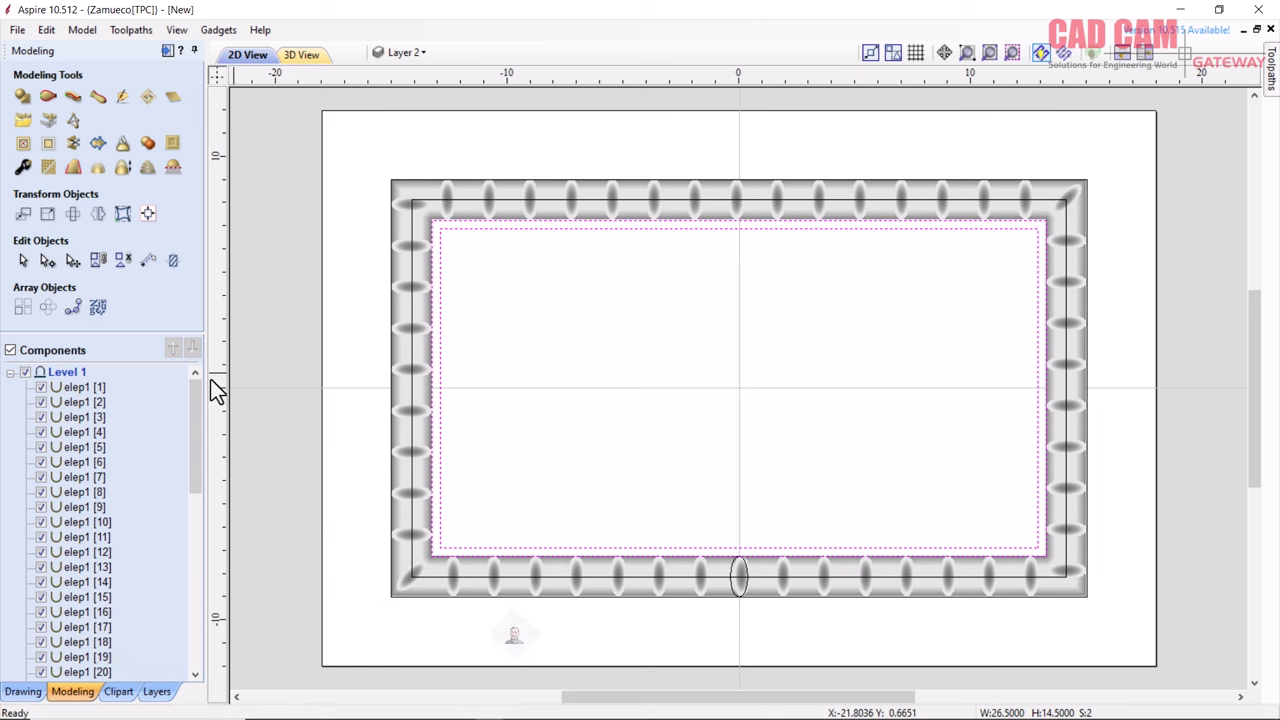
click(10, 373)
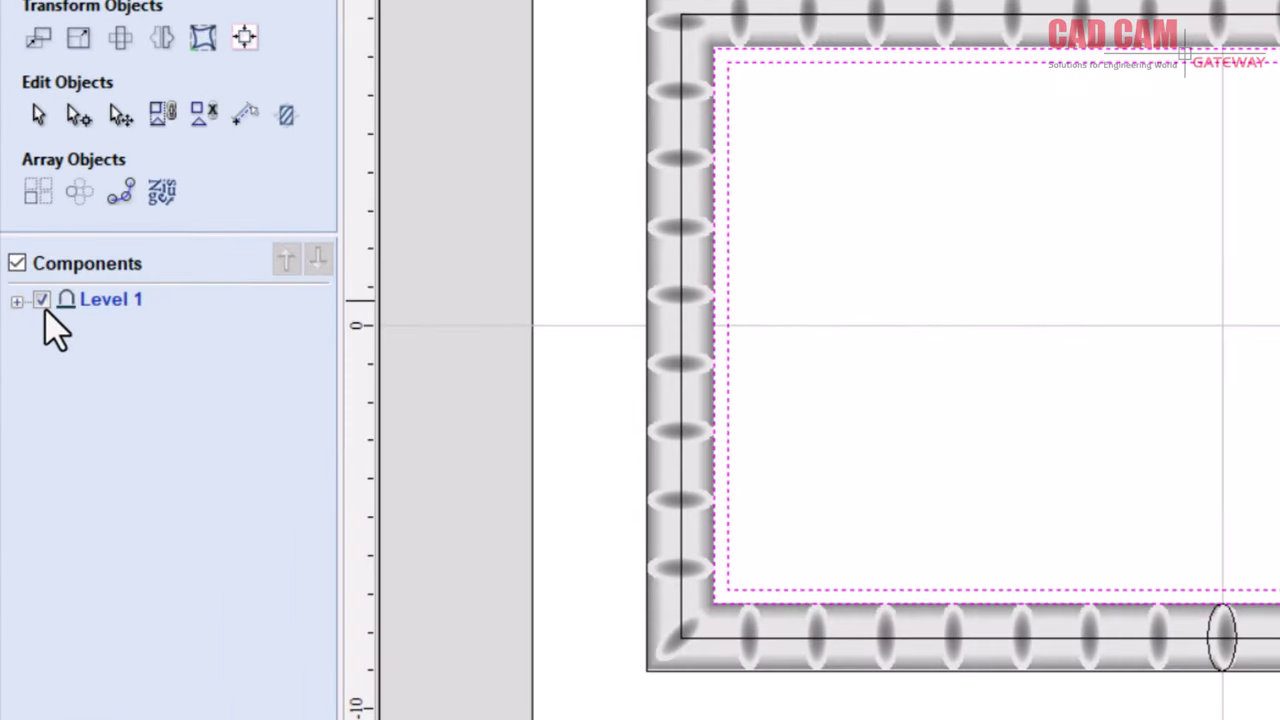
right_click(90, 305)
mouse_move(160, 351)
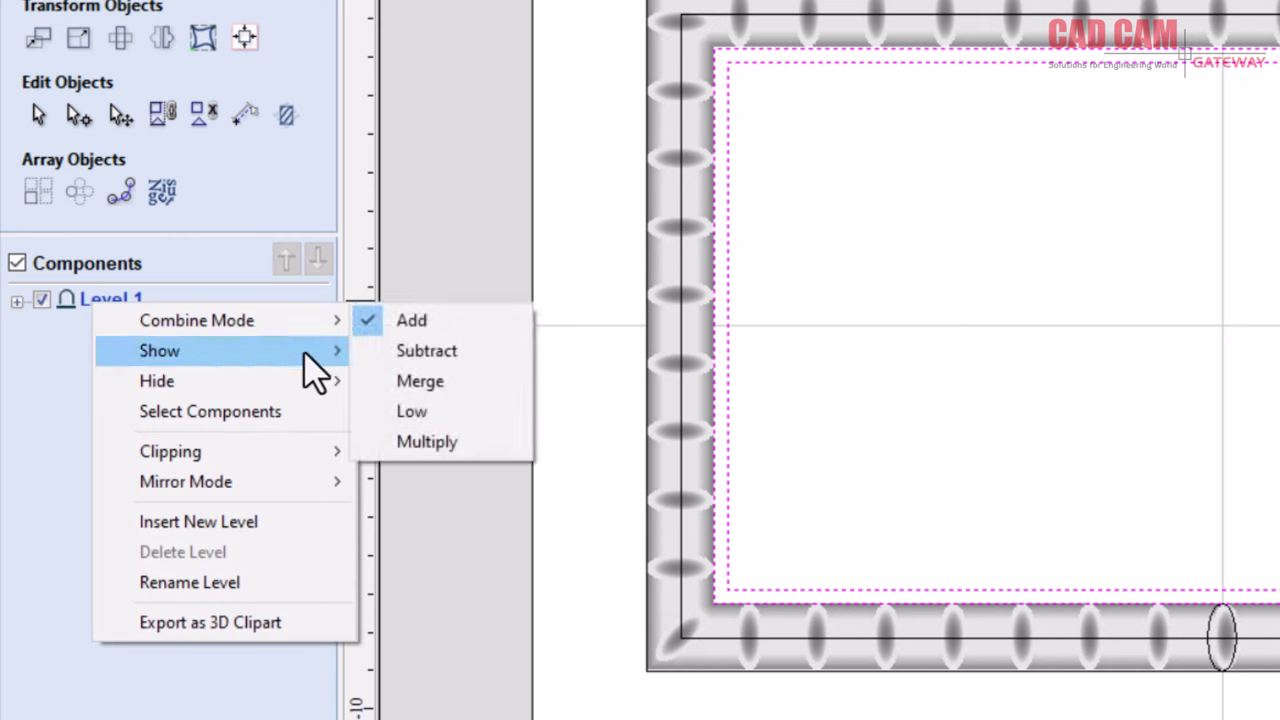
click(290, 525)
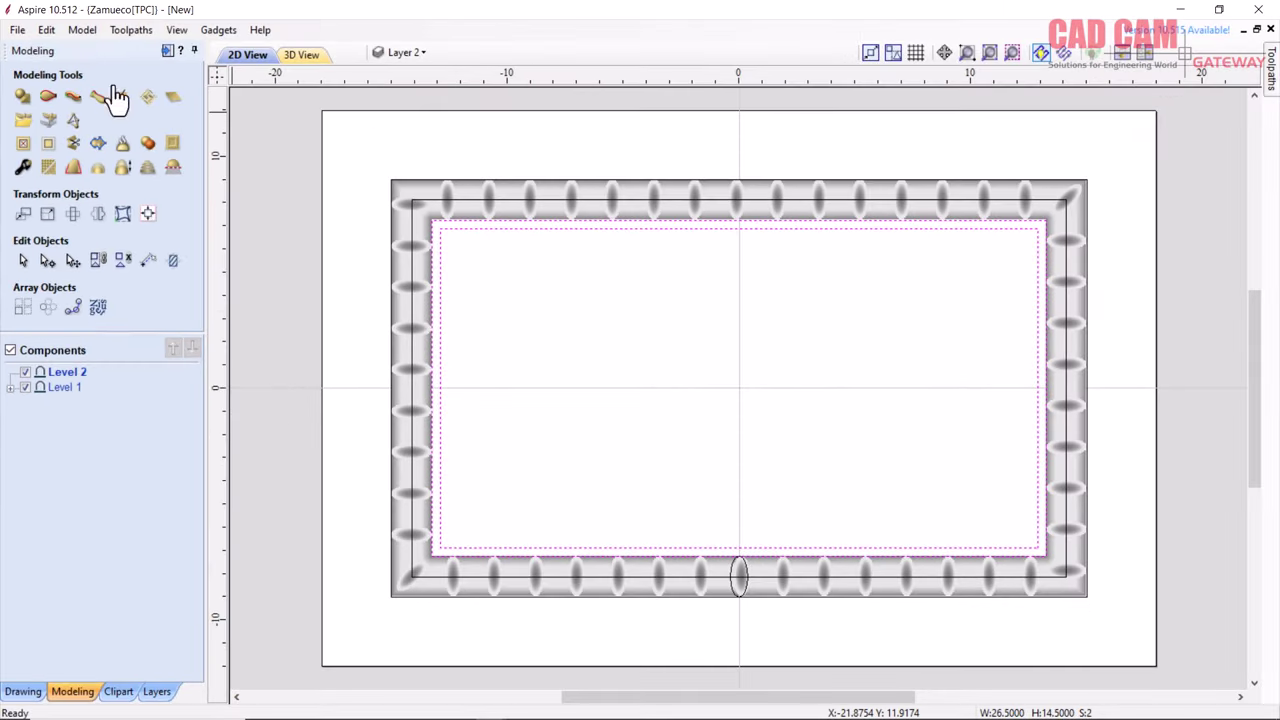
Start Create Shape on the selected rectangles with a rounded profile.
click(24, 98)
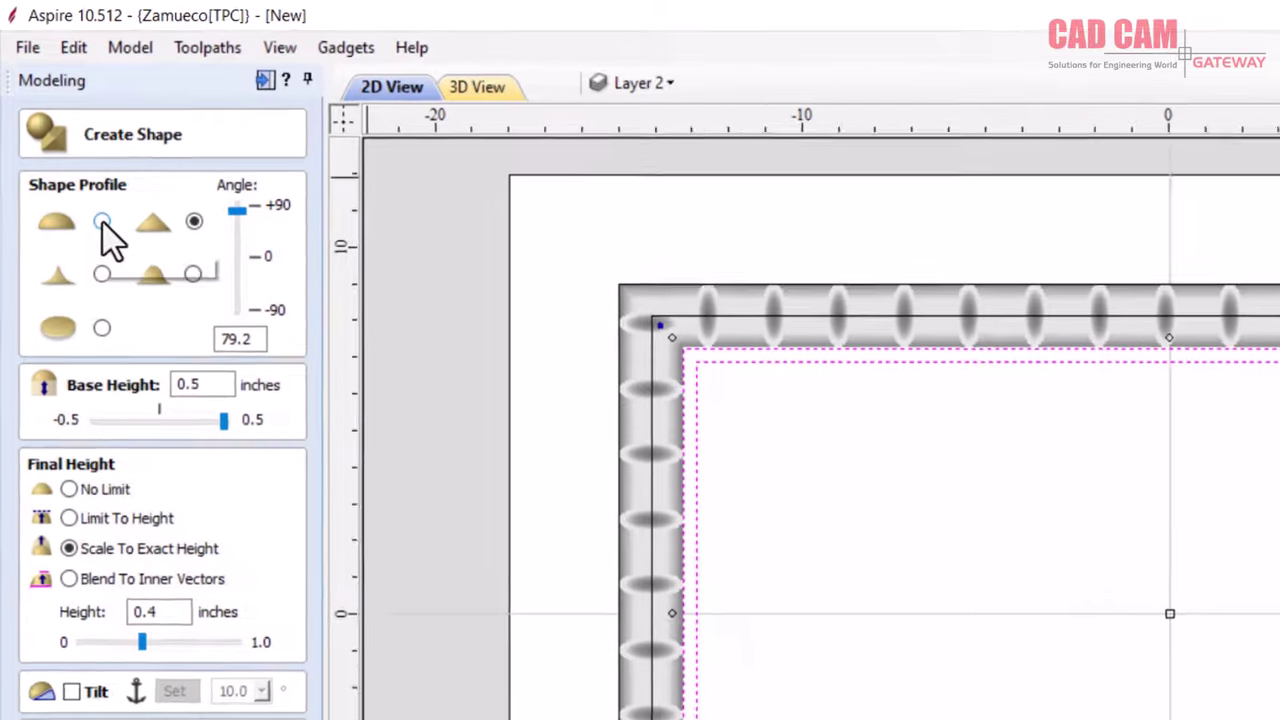
click(64, 141)
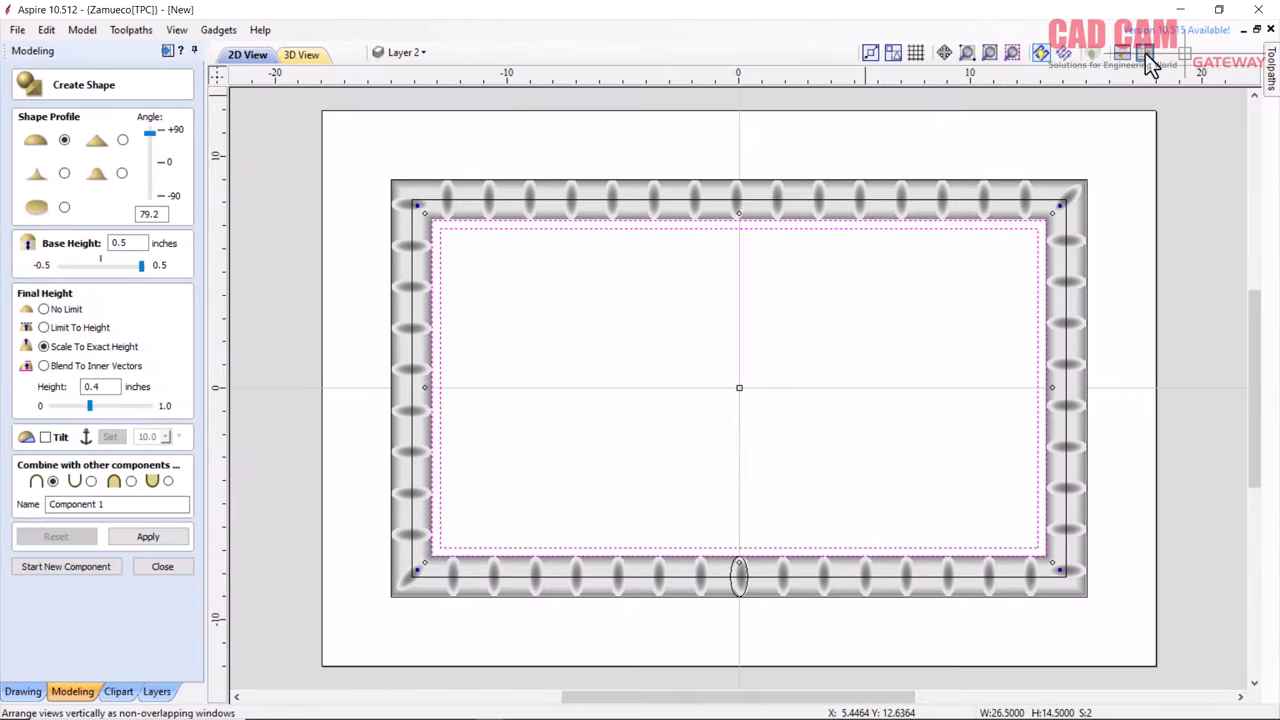
Tile the 2D and 3D views and apply the rounded lip shape along the frame's inner edge.
click(1142, 55)
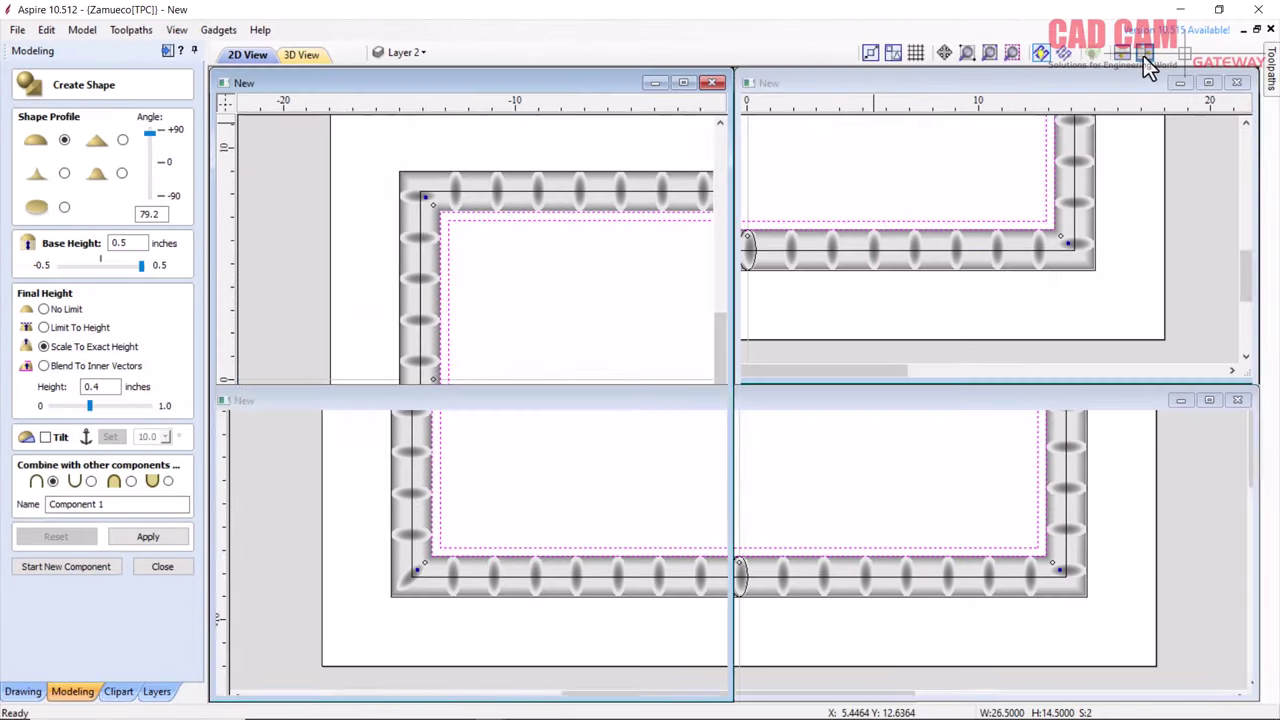
scroll(823, 326, up, 3)
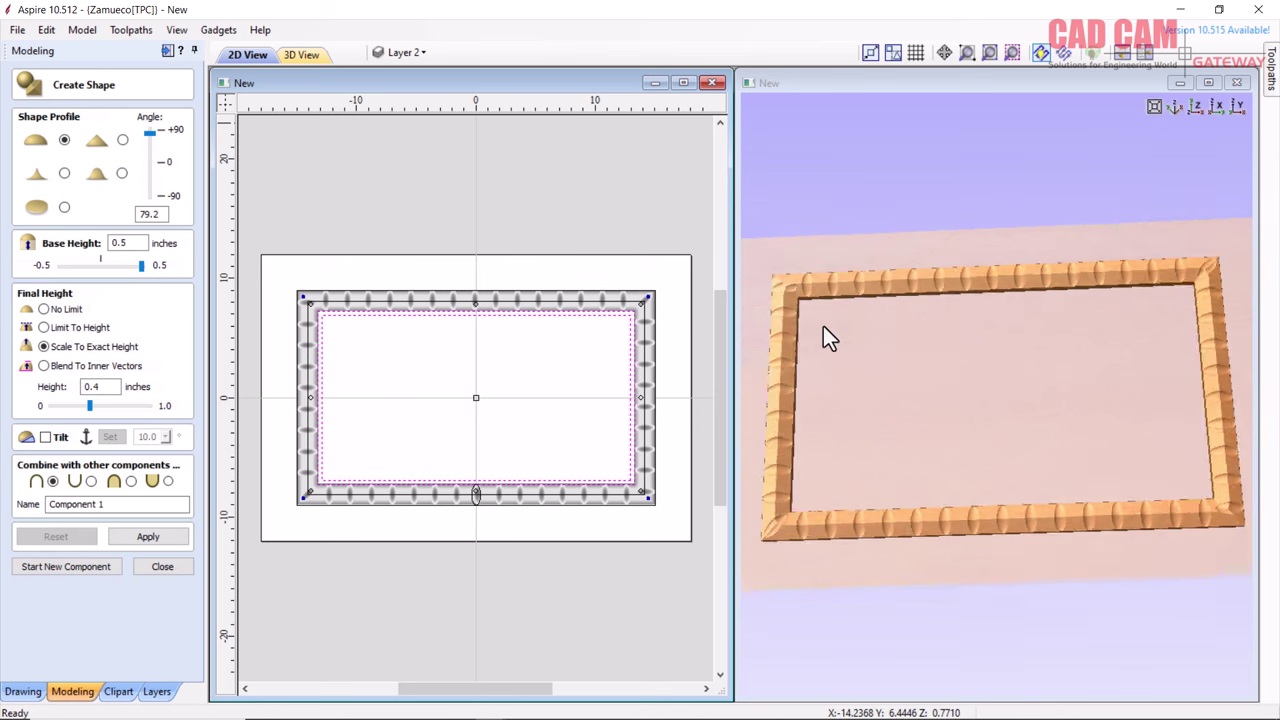
scroll(814, 295, up, 3)
drag(812, 246, 946, 258)
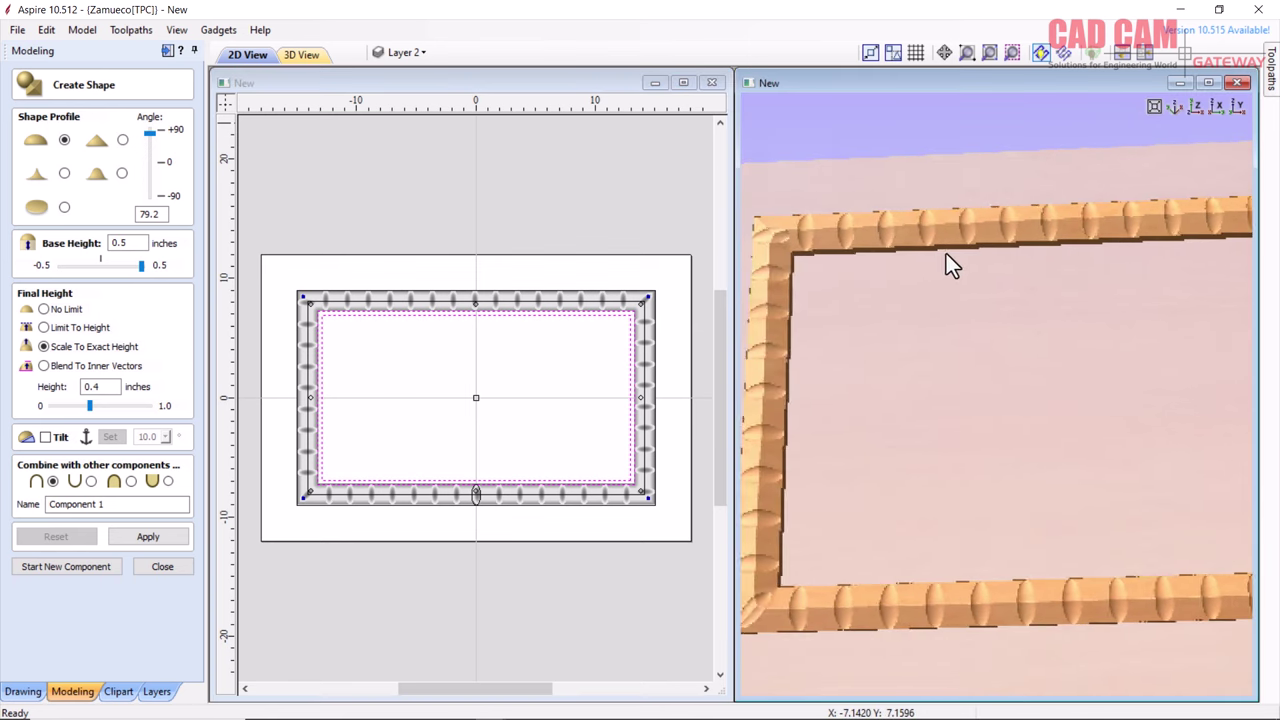
click(145, 537)
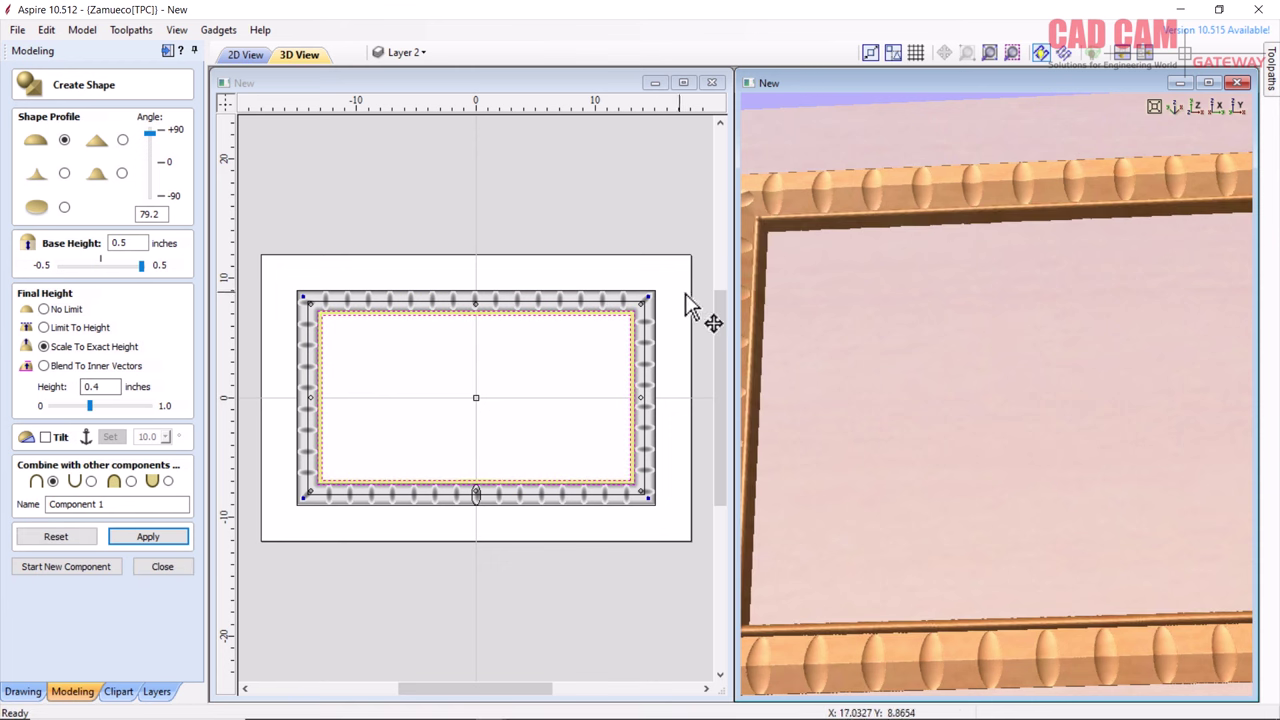
mouse_move(803, 334)
mouse_down()
mouse_move(866, 331)
mouse_move(822, 385)
mouse_move(829, 315)
mouse_move(816, 265)
mouse_move(828, 247)
mouse_move(796, 311)
mouse_up()
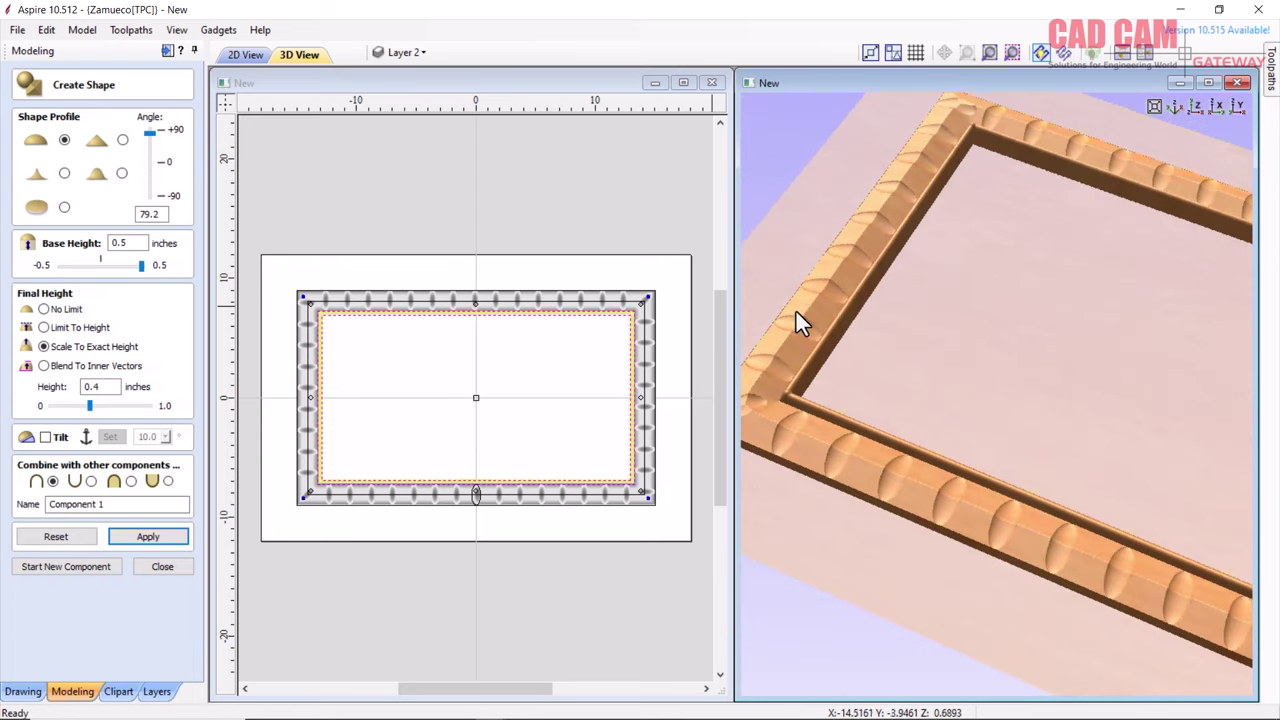
scroll(785, 386, up, 3)
drag(801, 379, 1036, 390)
scroll(812, 435, up, 2)
mouse_move(812, 435)
mouse_down()
mouse_move(982, 431)
mouse_move(1043, 414)
mouse_up()
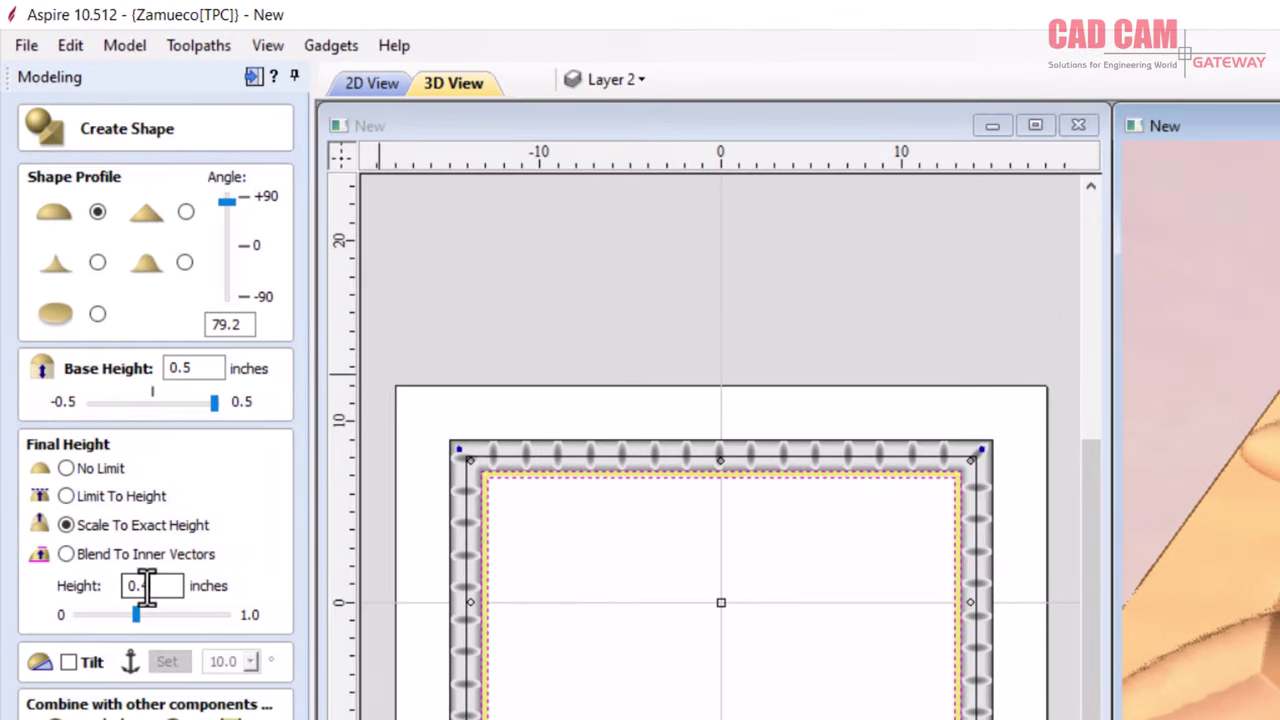
text(0.3)
Set the lip height to 0.3 inches and view the frame in a maximized 3D window.
click(145, 589)
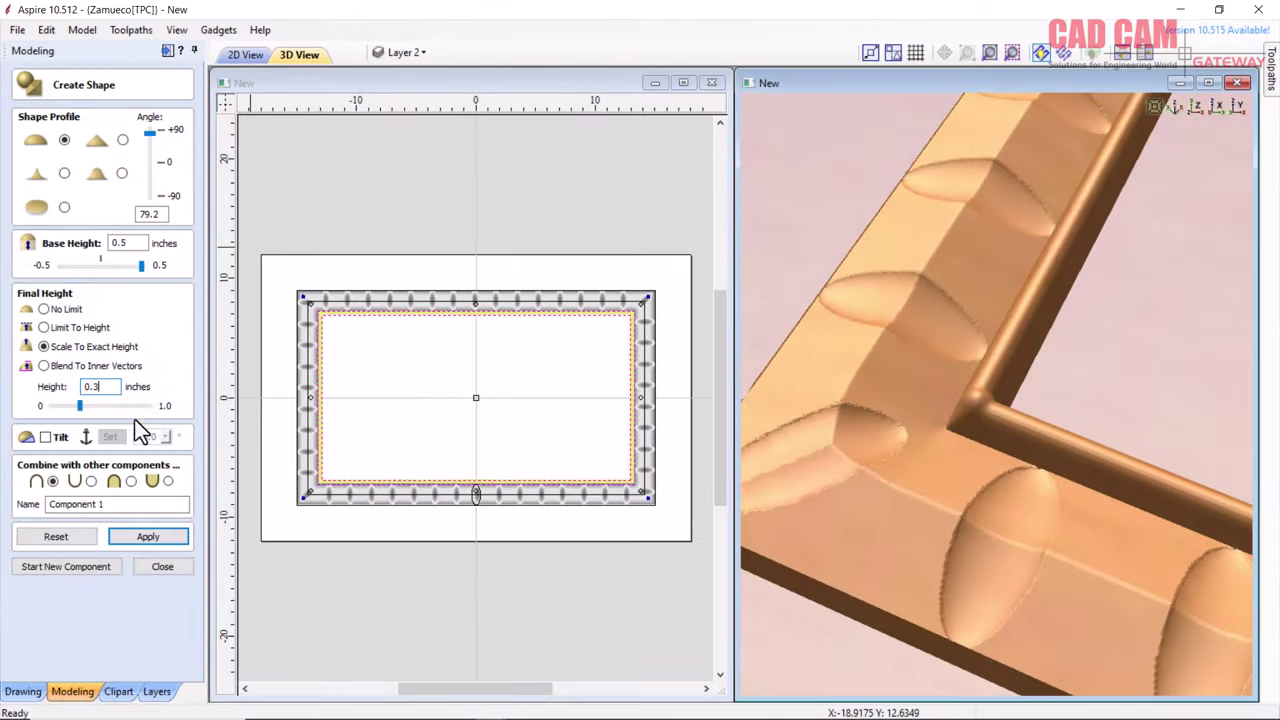
key(Return)
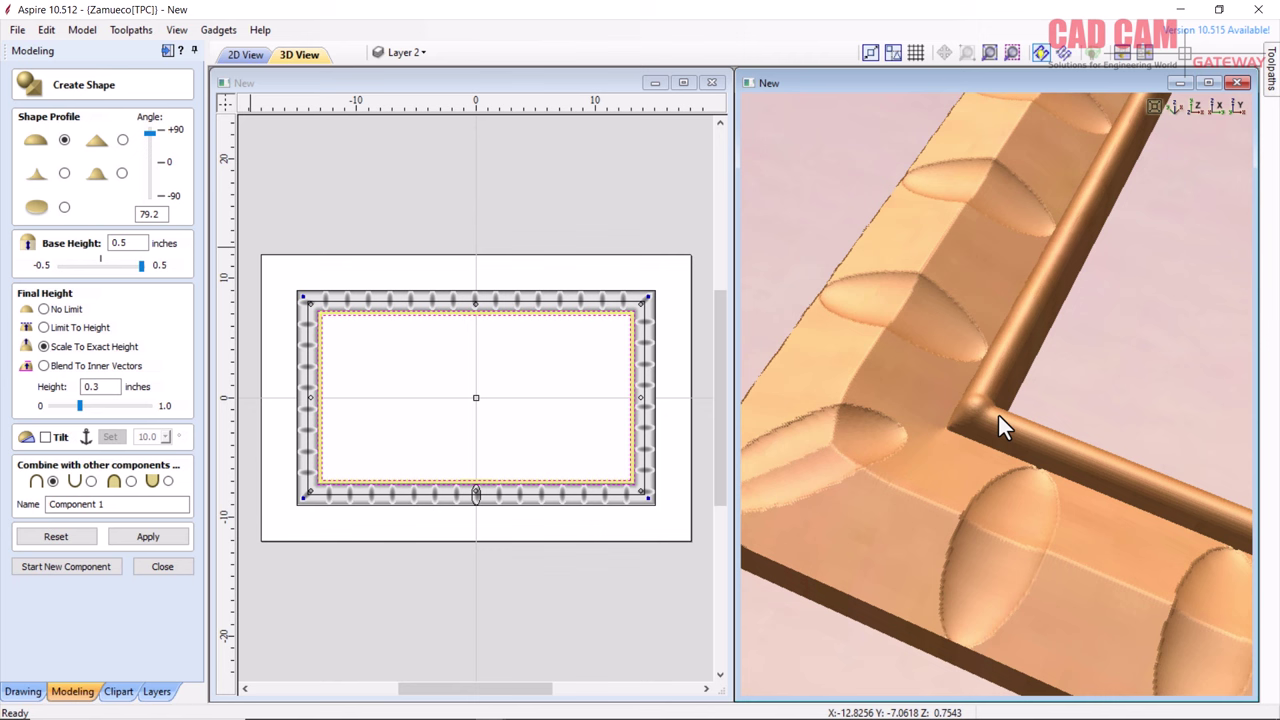
drag(998, 413, 848, 364)
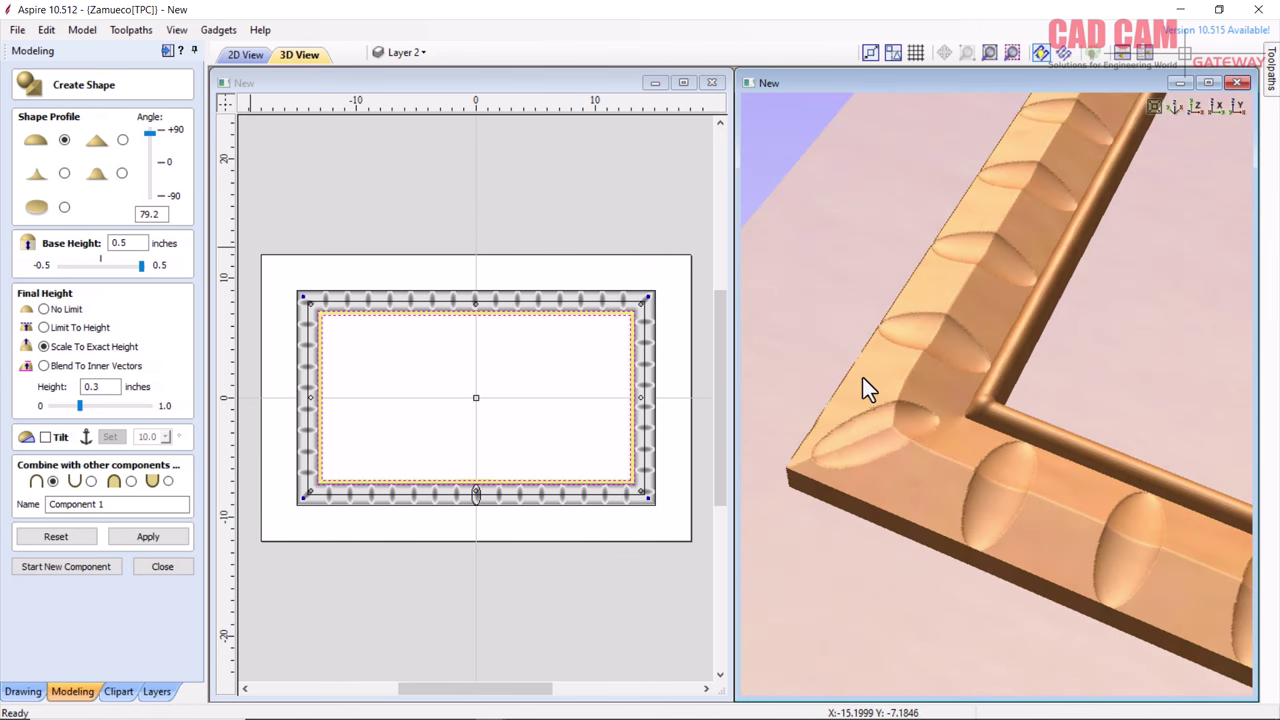
scroll(848, 364, down, 2)
scroll(834, 359, down, 2)
scroll(826, 356, down, 2)
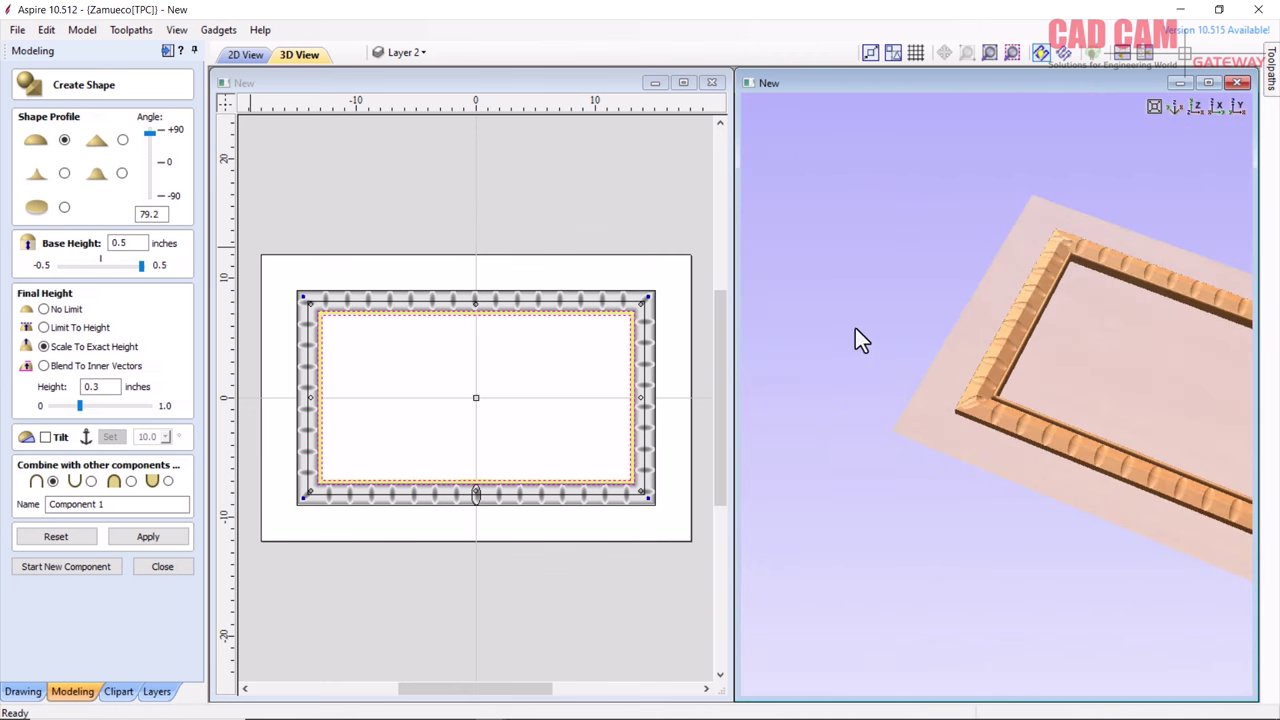
mouse_move(828, 313)
mouse_down()
mouse_move(700, 277)
mouse_move(643, 277)
mouse_move(824, 378)
mouse_move(897, 449)
mouse_move(903, 486)
mouse_move(854, 555)
mouse_move(1106, 409)
mouse_move(1073, 462)
mouse_move(1080, 430)
mouse_up()
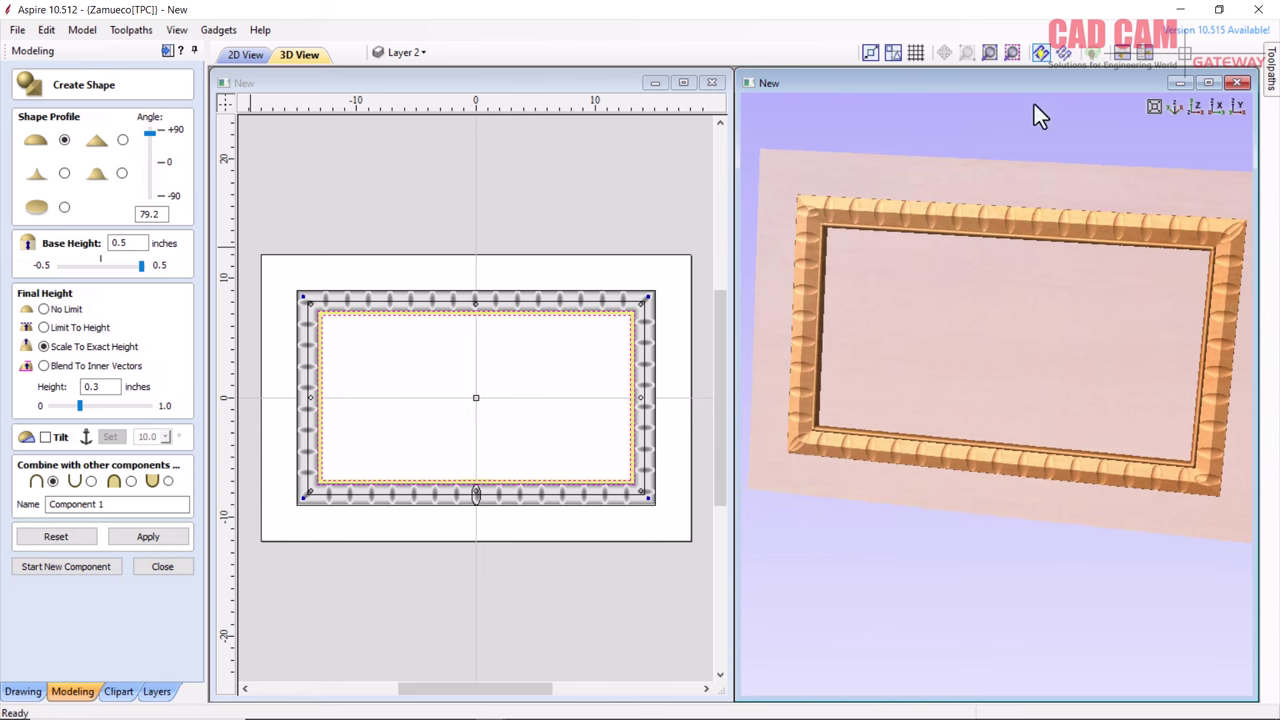
click(1210, 86)
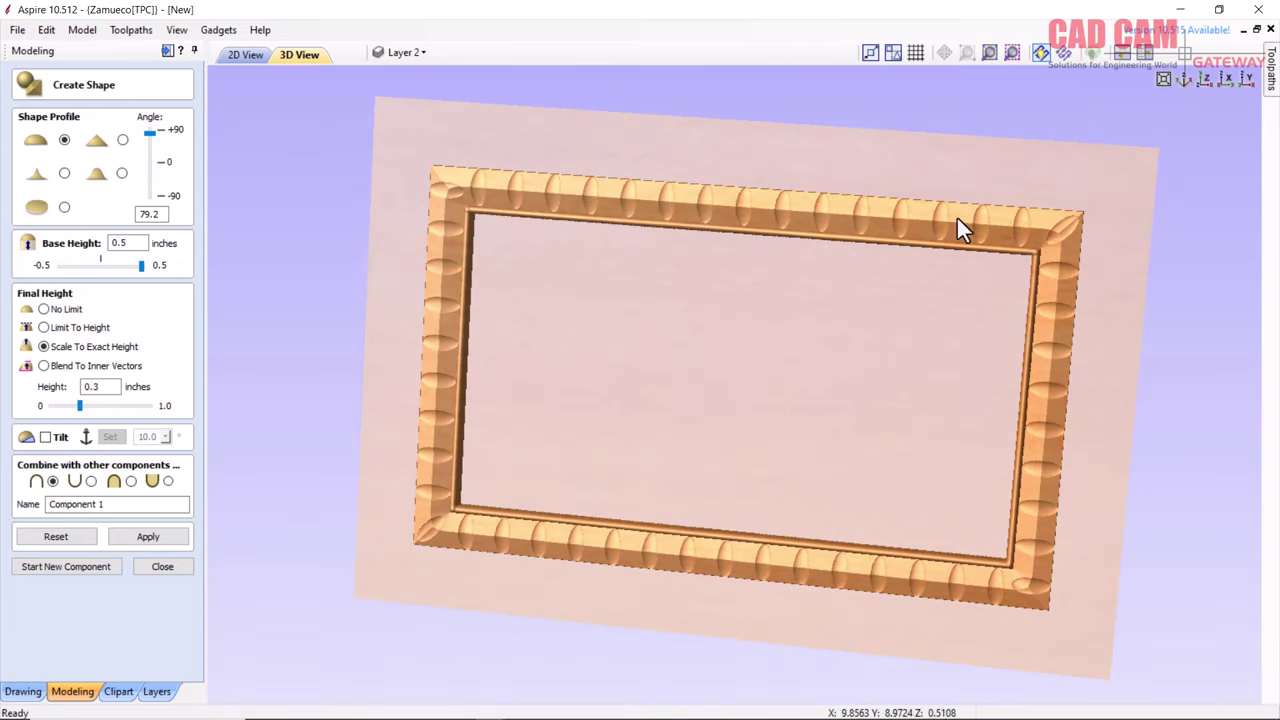
mouse_move(867, 447)
mouse_down()
mouse_move(855, 398)
mouse_move(707, 393)
mouse_move(709, 344)
mouse_move(873, 390)
mouse_move(844, 420)
mouse_move(1208, 165)
mouse_up()
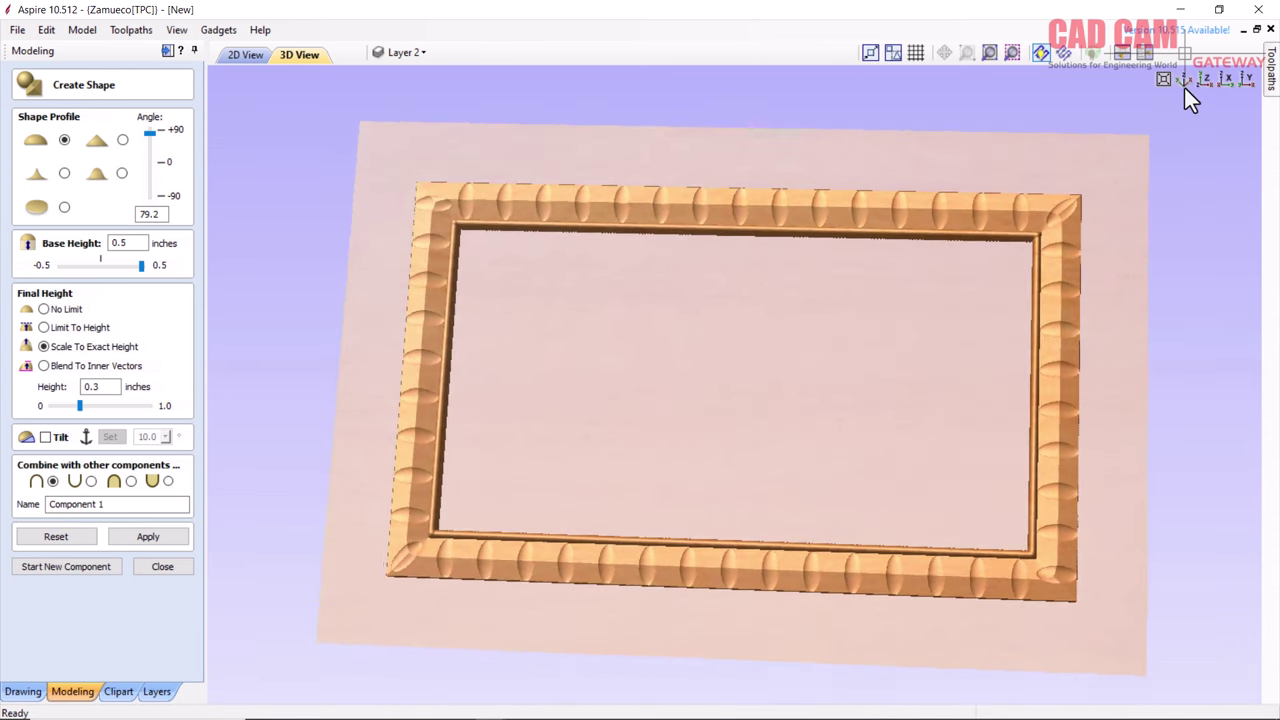
click(1184, 84)
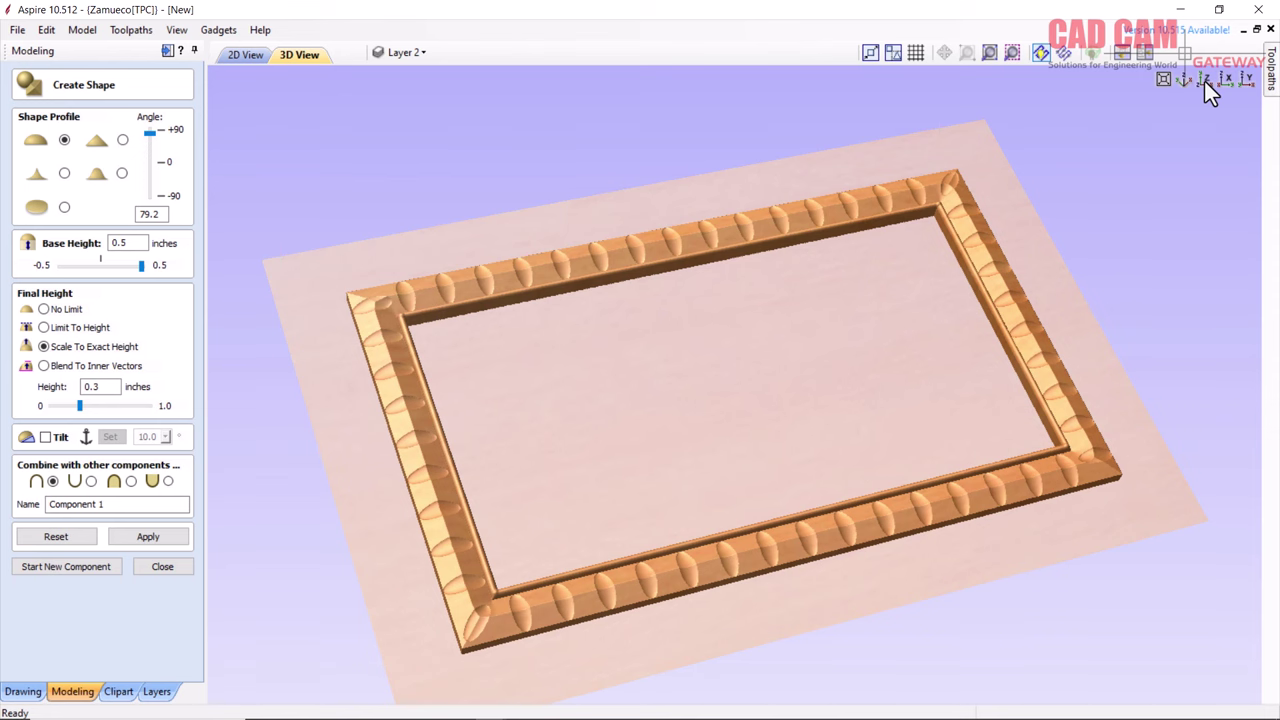
click(1204, 80)
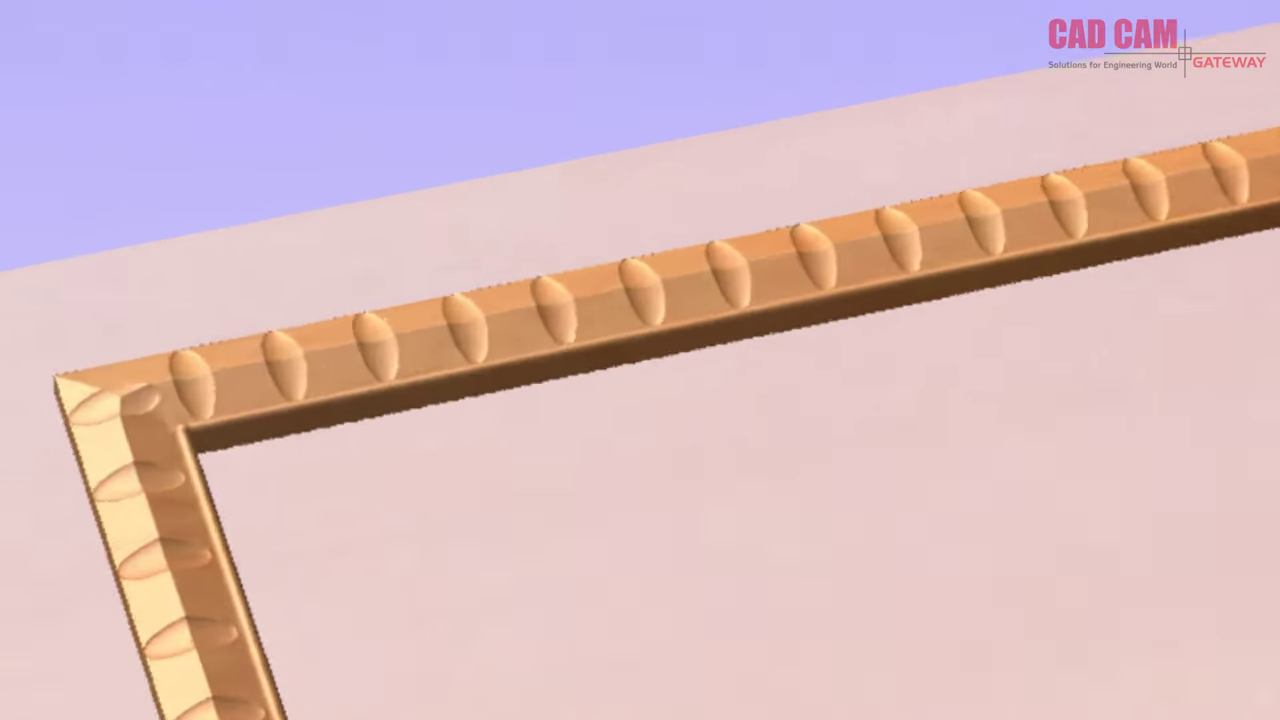